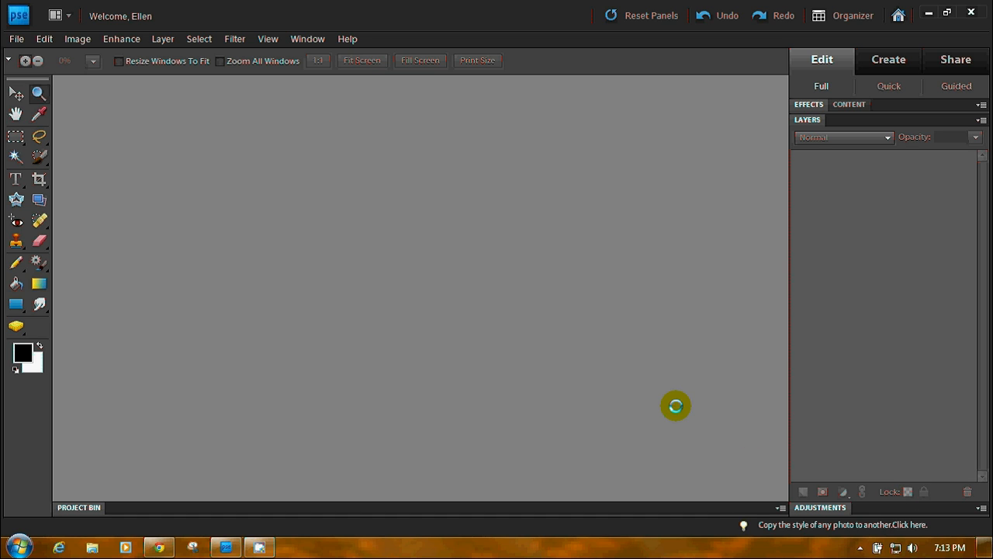
Step: Create a new 8.5 by 11 inch document at 300 pixels/inch in RGB Color with a transparent background
click(15, 38)
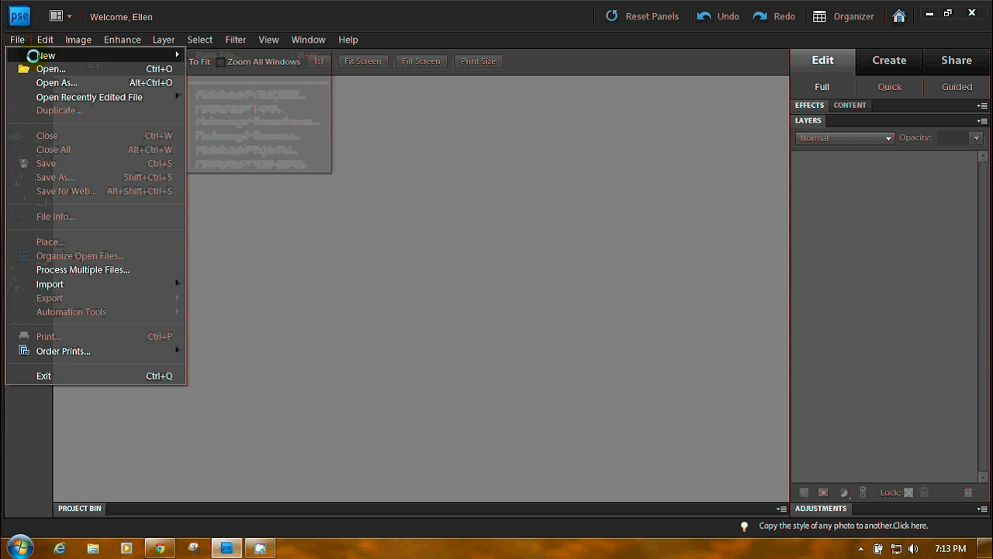
mouse_move(33, 55)
click(210, 55)
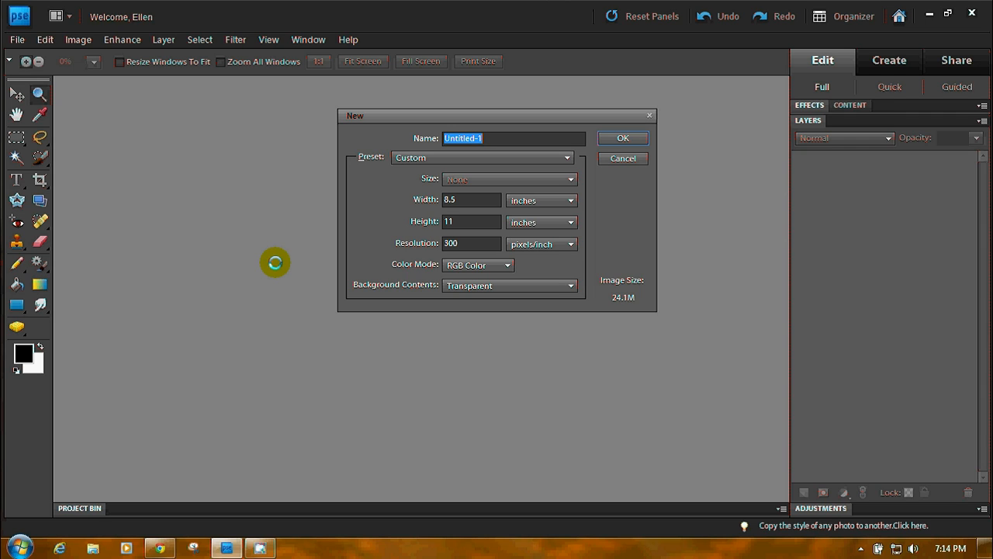
double_click(455, 242)
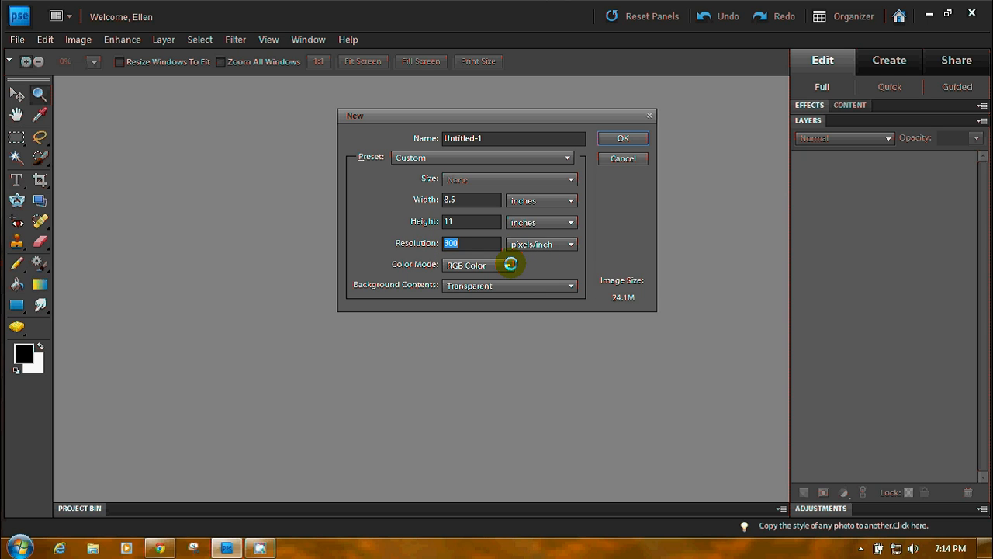
click(572, 286)
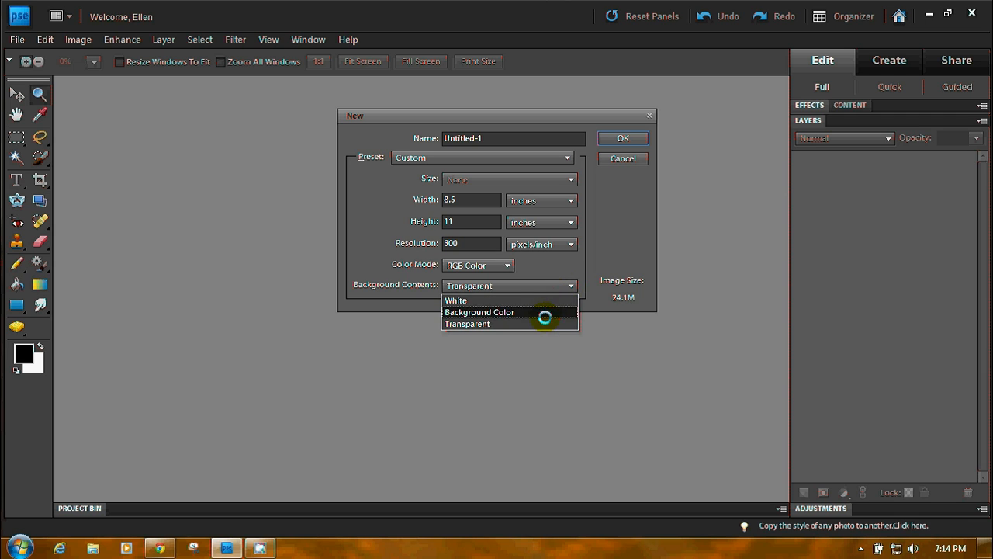
click(544, 324)
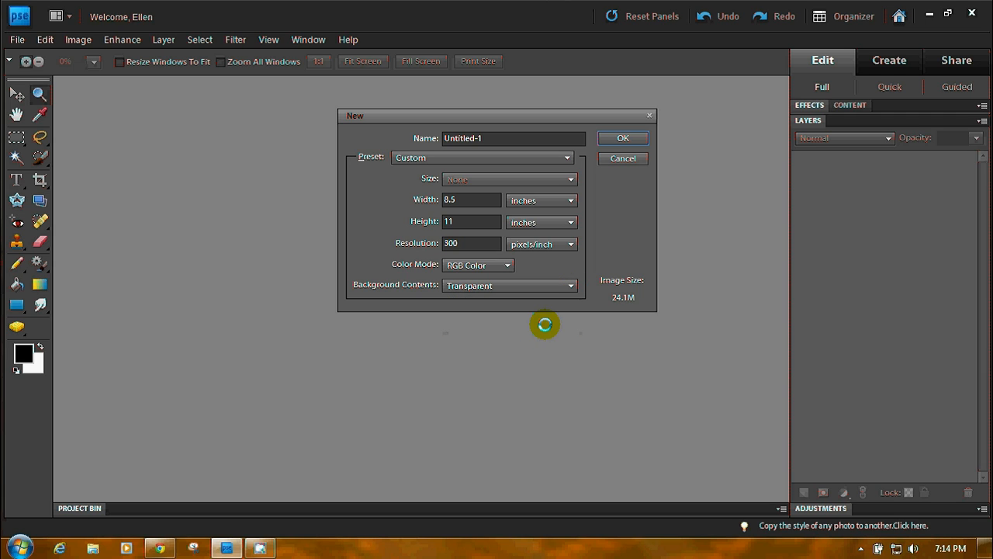
click(625, 137)
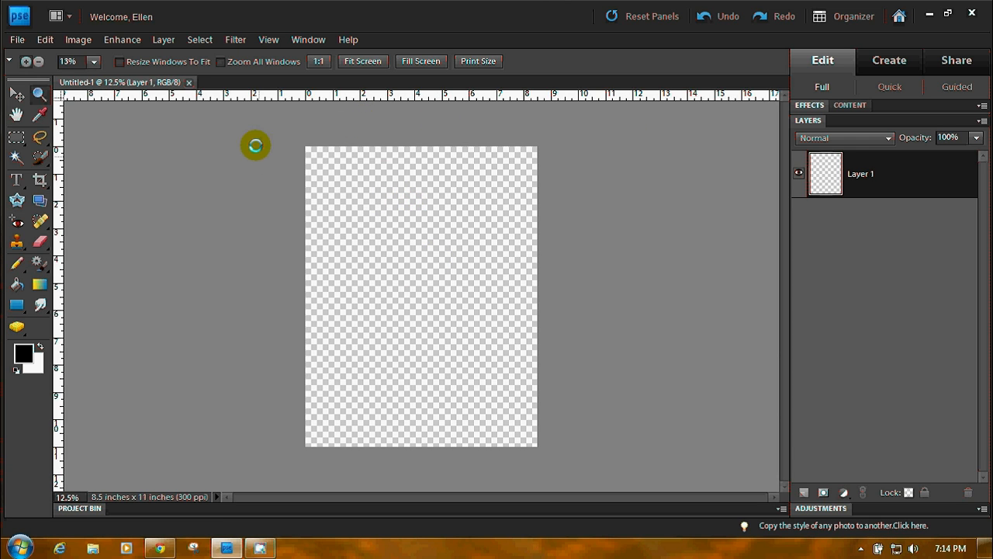
Step: Rotate the blank page 90° left into landscape orientation and fit it on screen
click(77, 39)
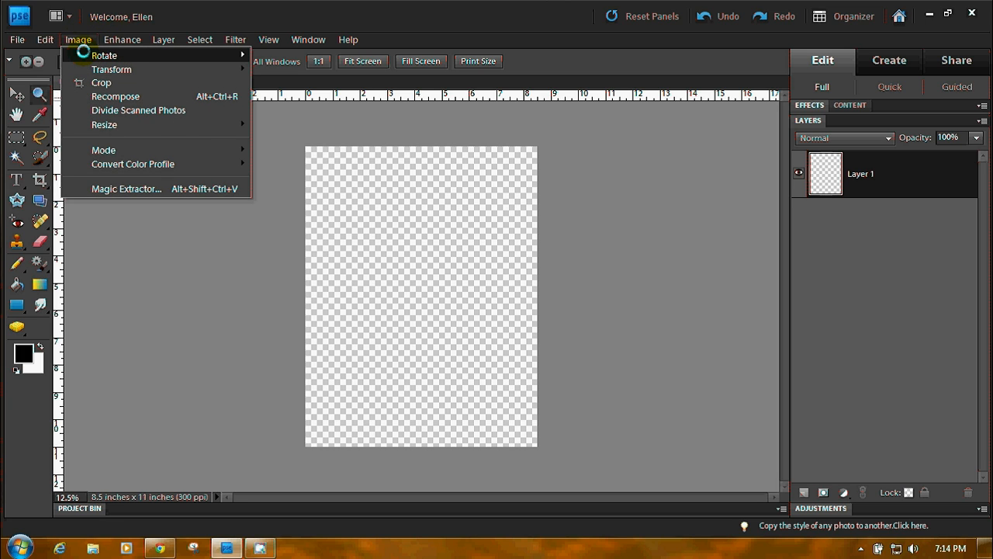
mouse_move(81, 54)
click(288, 56)
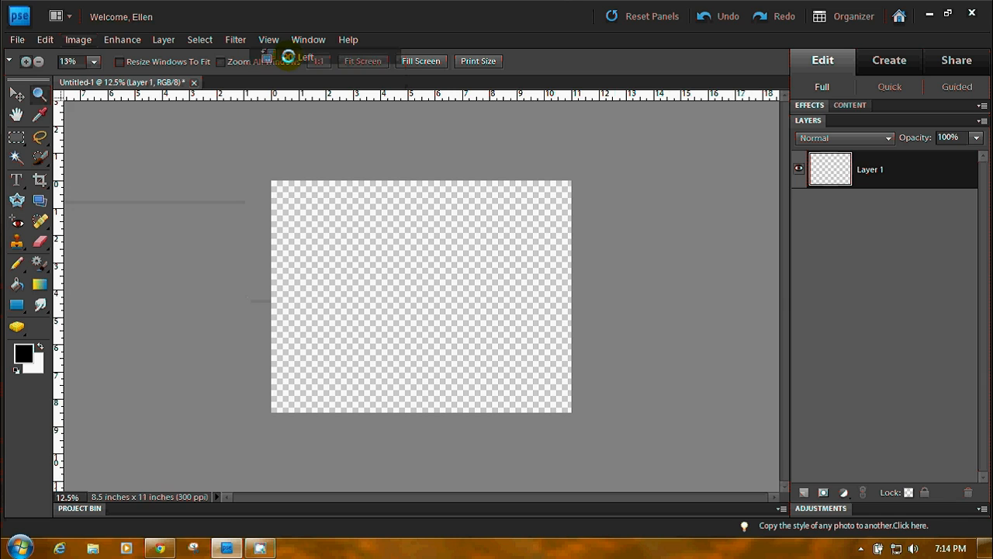
click(267, 39)
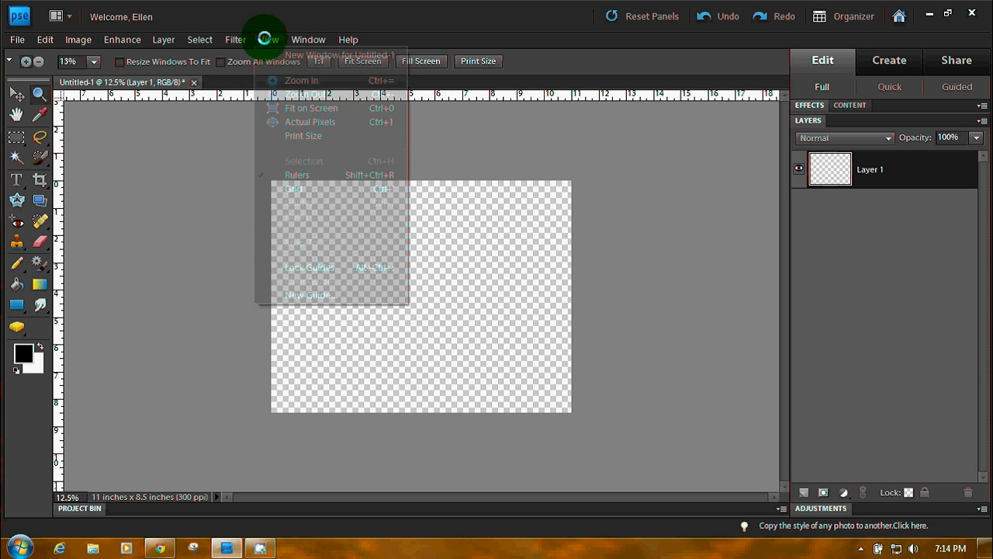
click(300, 109)
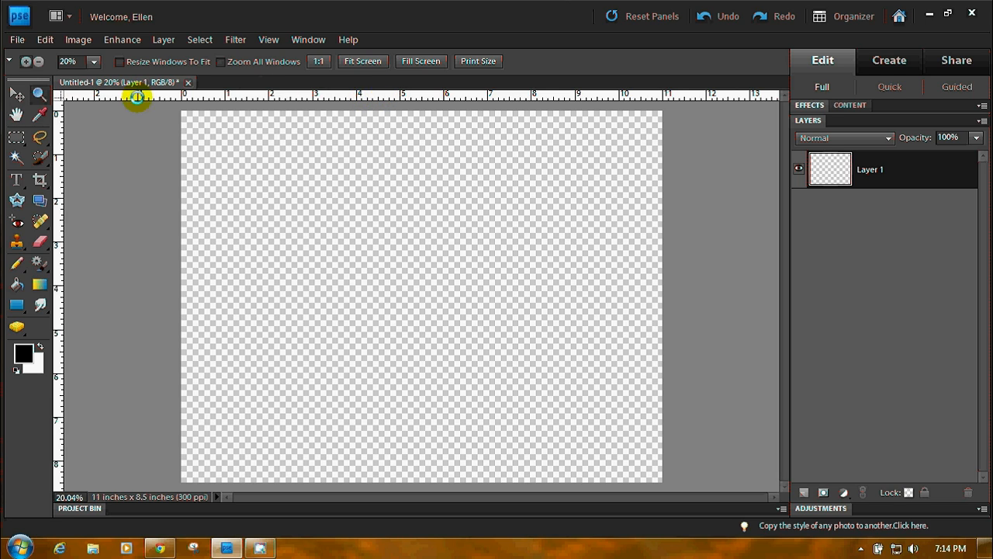
Step: Add three horizontal guides across the lower part of the page at about 8.1, 6 and 5.8 inches
click(310, 40)
mouse_move(267, 37)
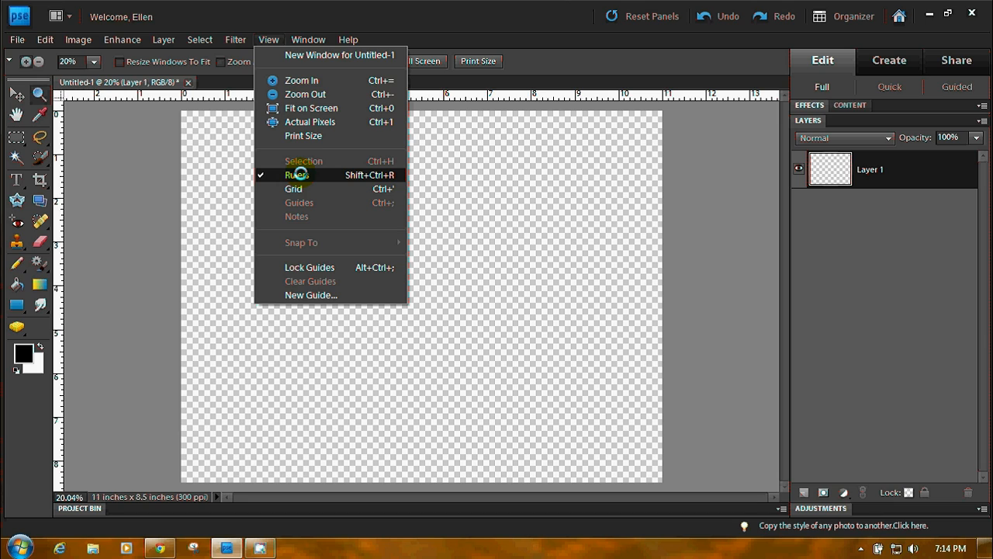
click(120, 177)
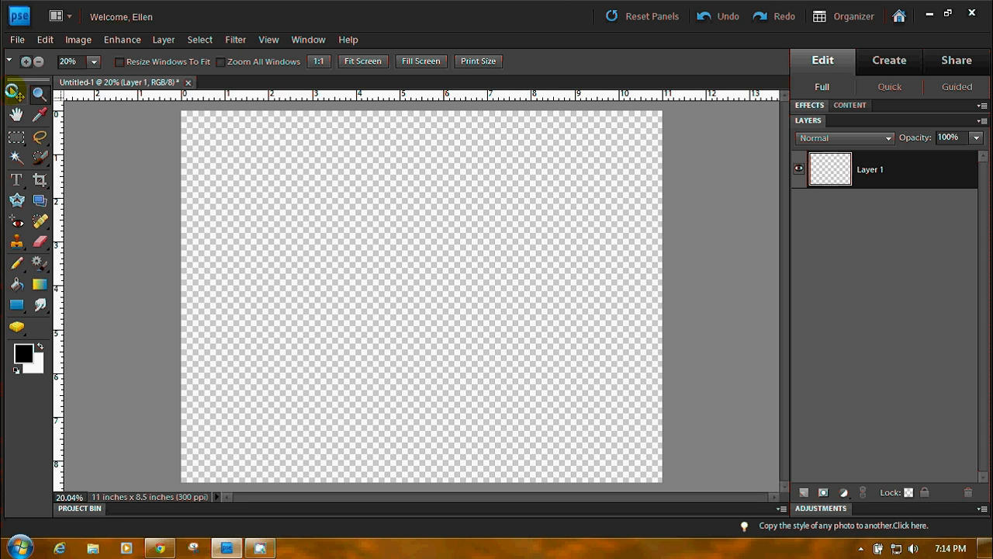
click(15, 91)
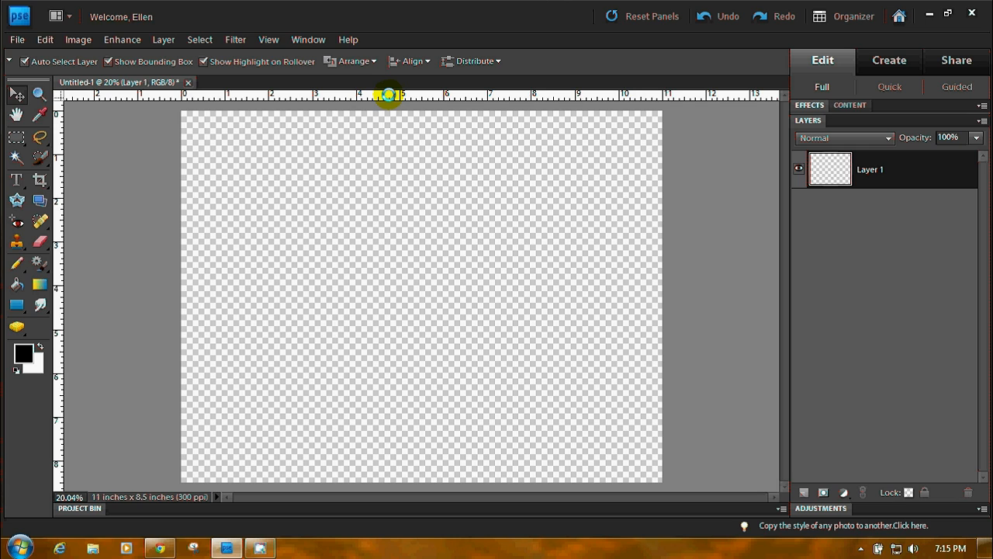
drag(387, 95, 410, 463)
drag(421, 94, 421, 376)
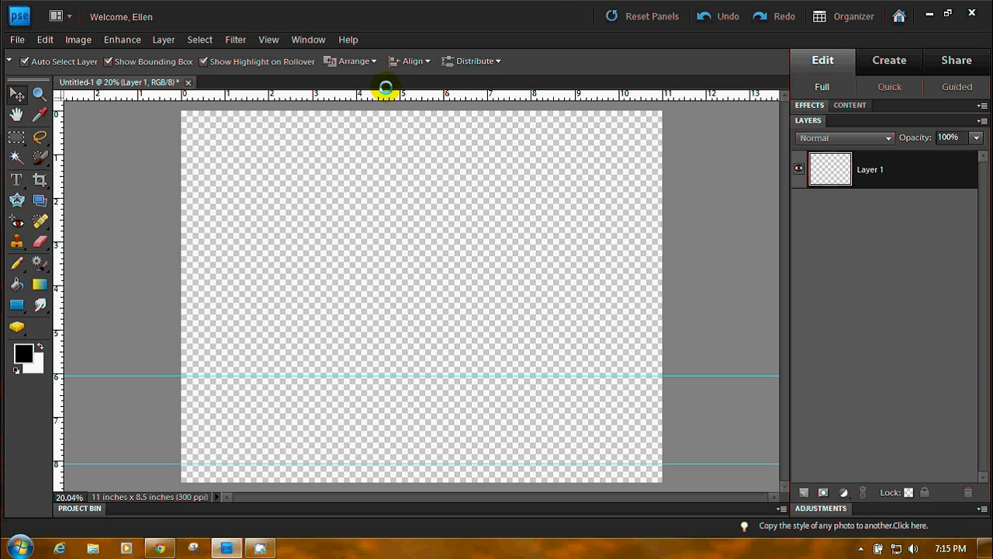
drag(384, 94, 401, 367)
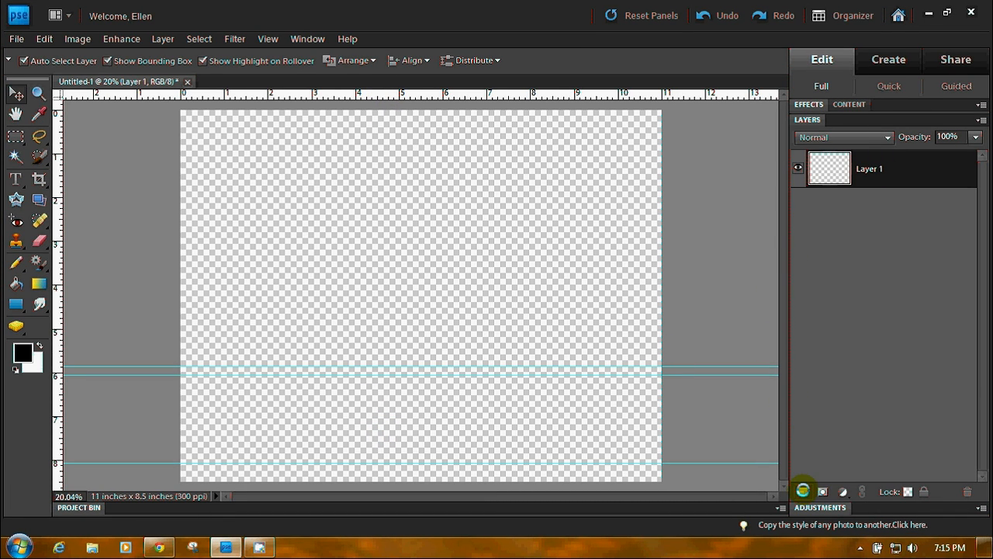
Step: Add a white-filled layer beneath Layer 1 and restore the default black and white colors
click(803, 490)
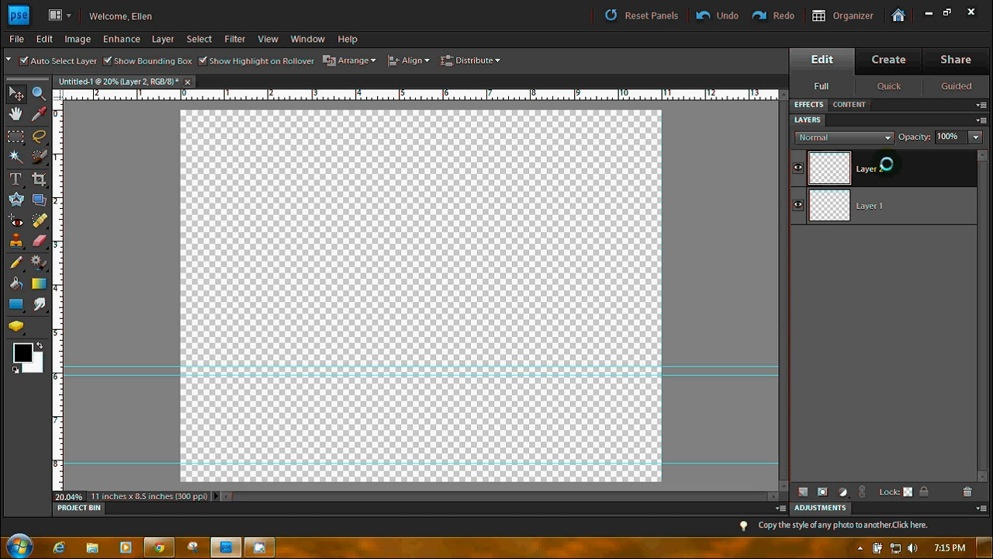
drag(886, 164, 871, 235)
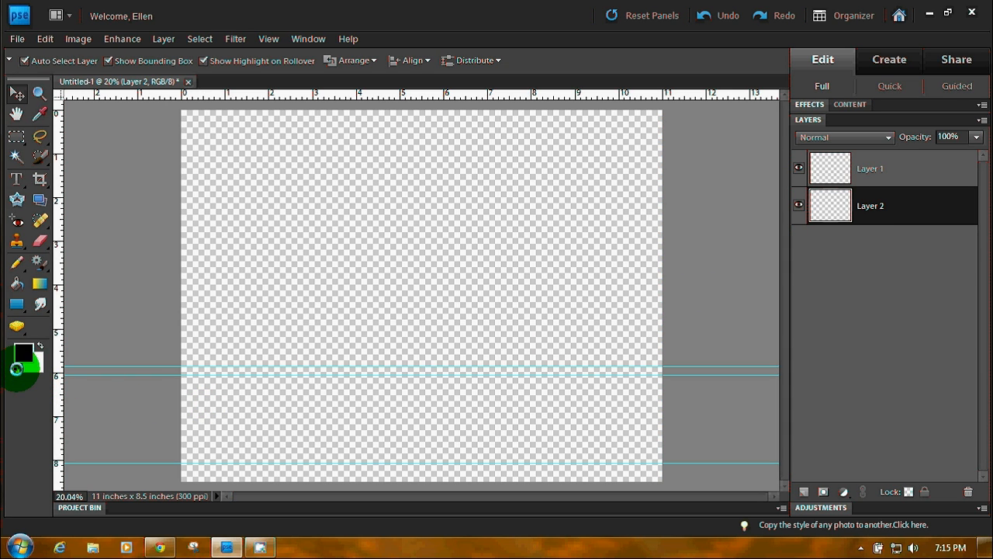
click(37, 343)
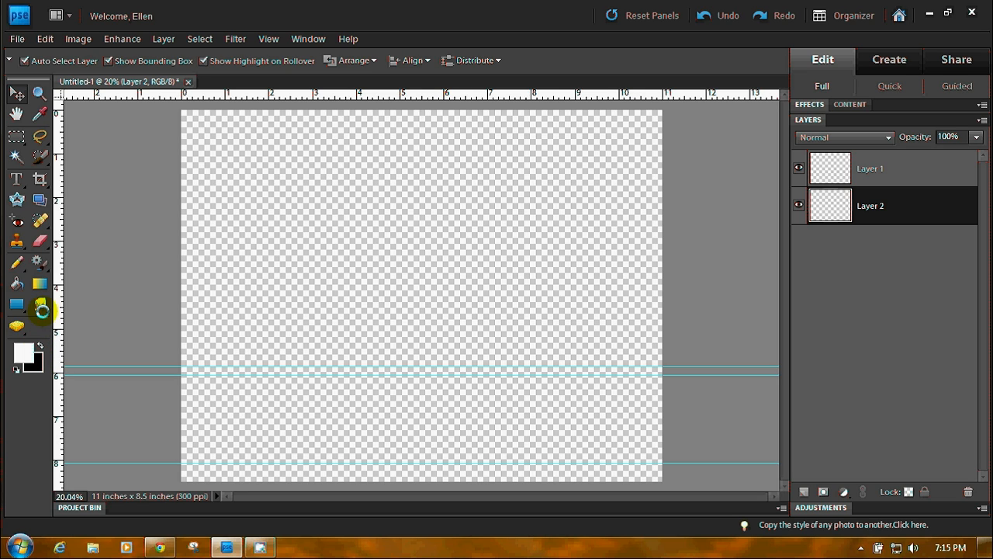
click(16, 284)
click(415, 312)
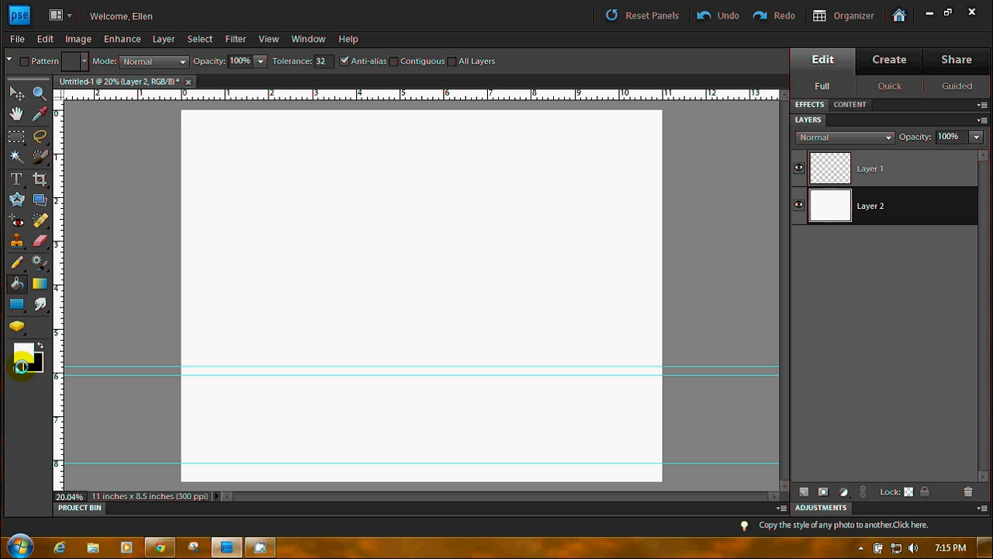
click(16, 369)
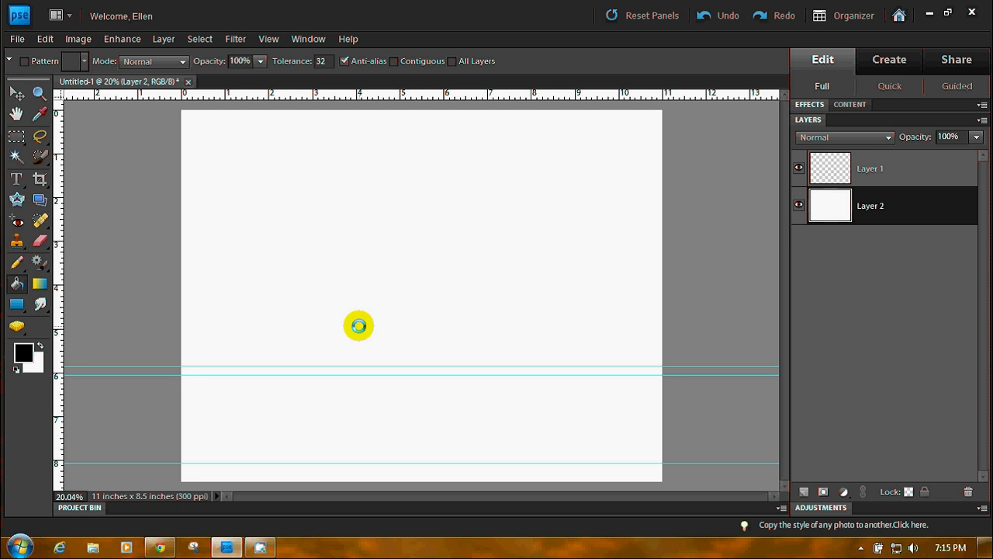
Step: With Layer 1 active, add three more horizontal guides at about 3.8, 3.5 and 0.4 inches
click(908, 163)
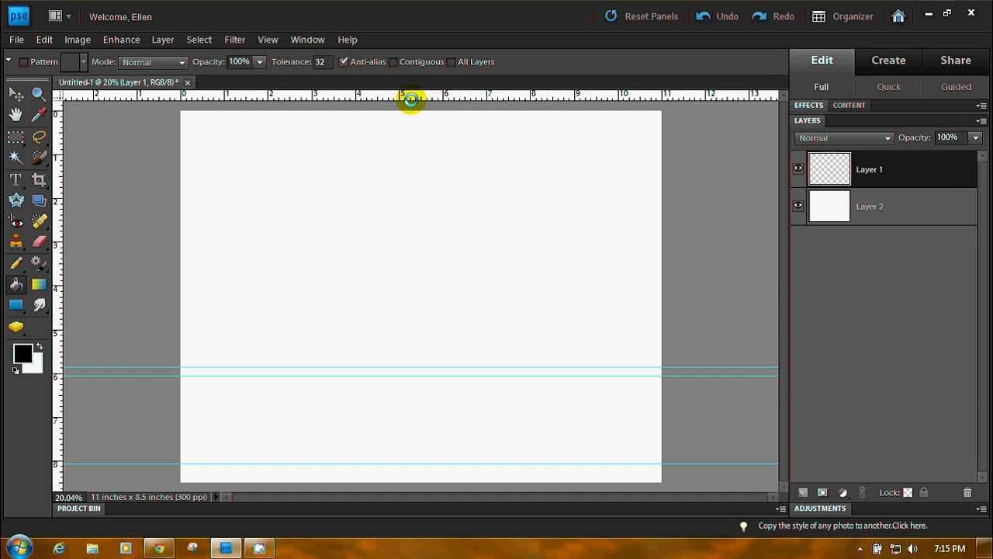
click(15, 93)
drag(426, 95, 442, 273)
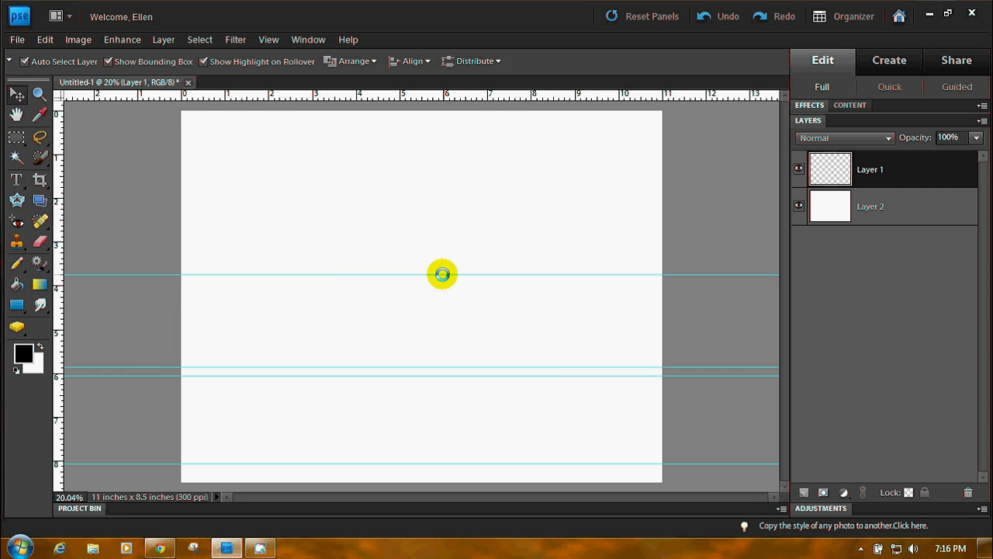
drag(416, 96, 437, 263)
drag(417, 93, 419, 130)
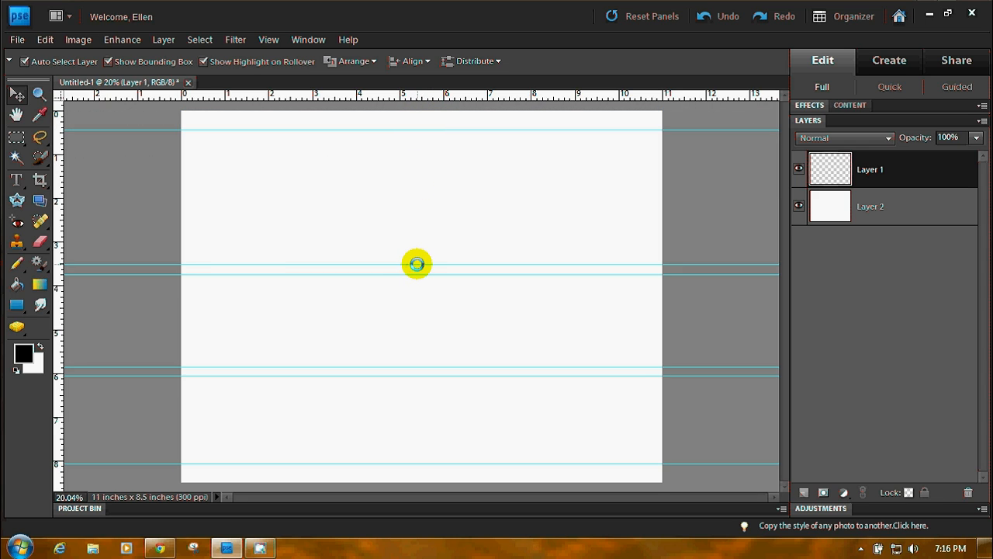
Step: Reposition the two inner pairs of horizontal guides to about 3 and 3.2 inches, and about 5.6 and 5.8 inches
mouse_move(416, 264)
mouse_down()
mouse_move(419, 233)
mouse_move(431, 250)
mouse_up()
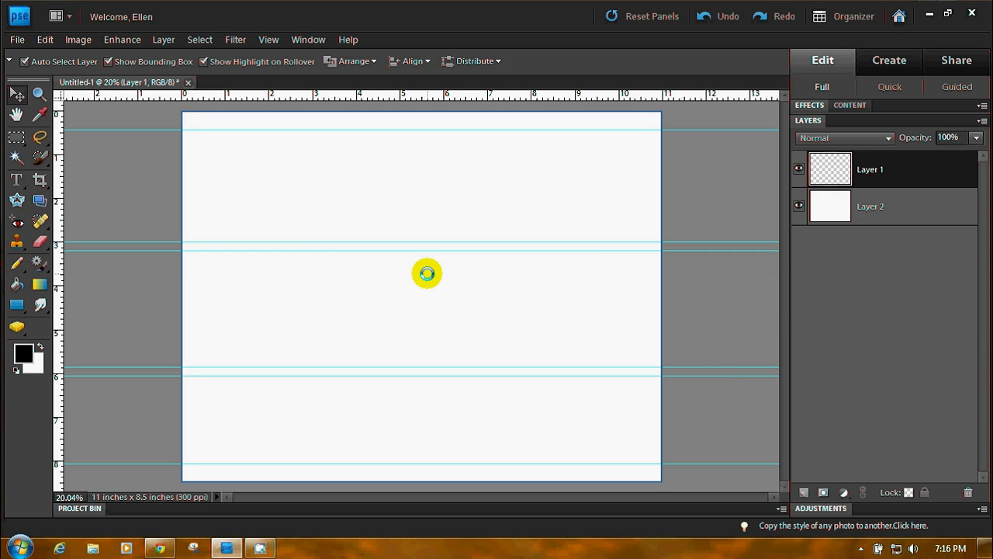
mouse_move(443, 365)
mouse_down()
mouse_move(440, 349)
mouse_move(450, 366)
mouse_up()
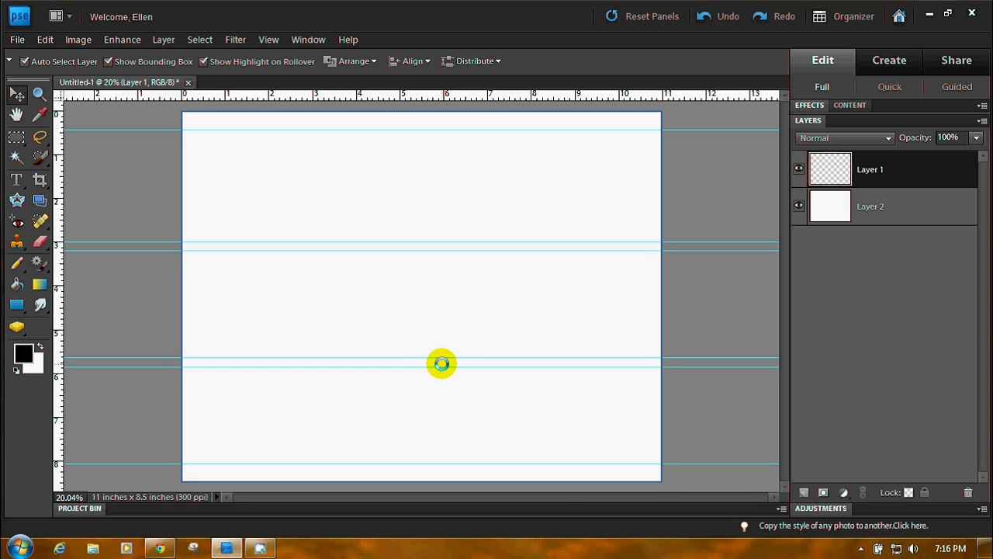
click(443, 358)
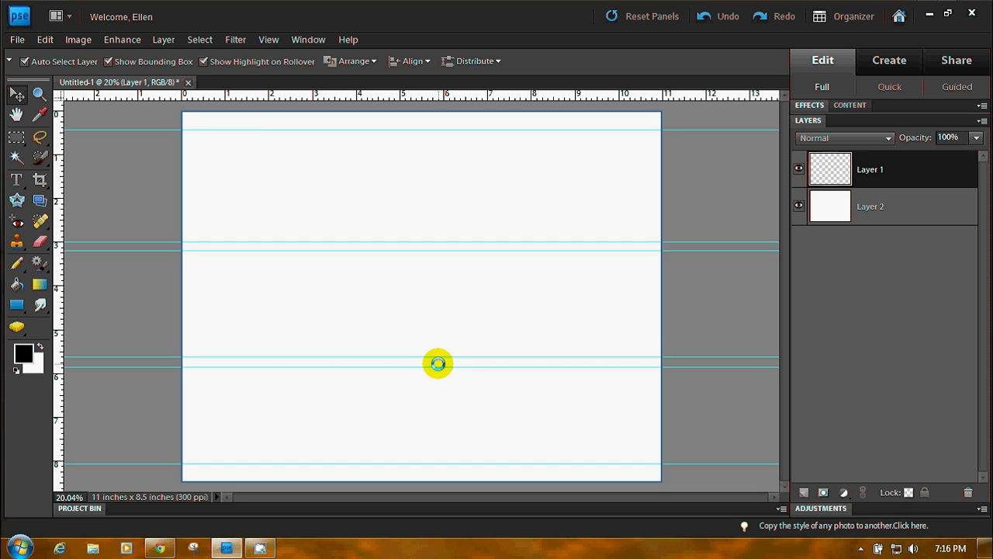
drag(441, 365, 441, 364)
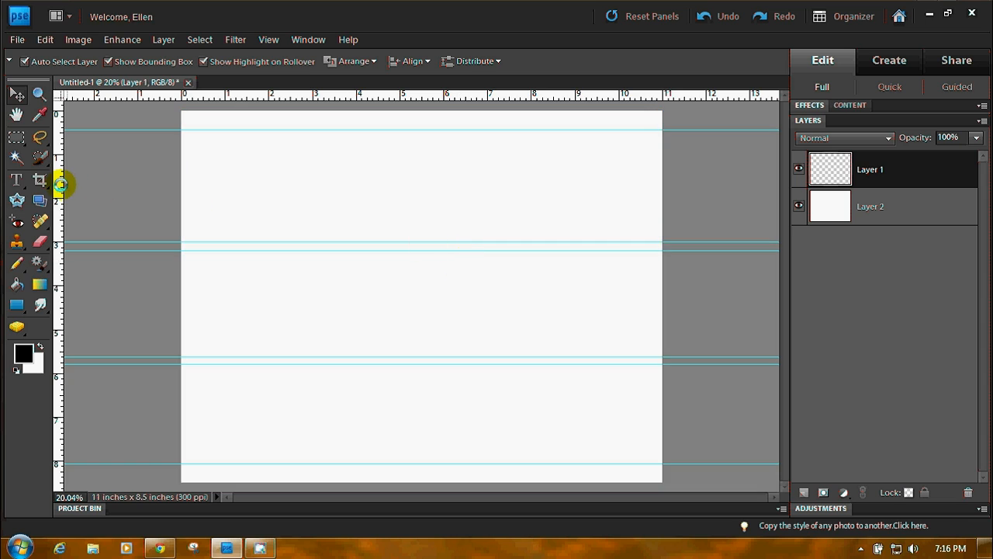
Step: Add five vertical guides across the page at about 10.7, 5.3, 0.4, 8 and 2.9 inches
drag(58, 183, 647, 254)
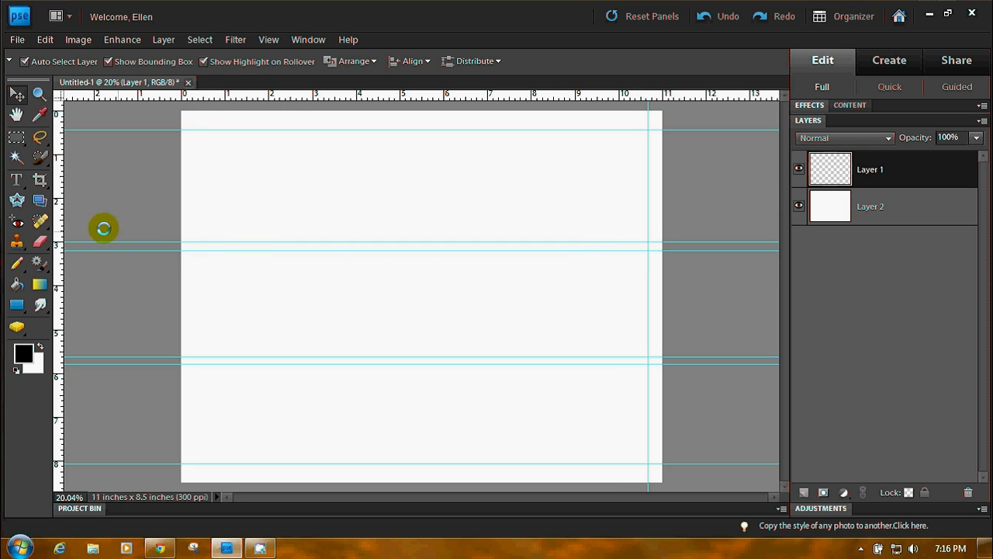
drag(54, 221, 411, 261)
drag(61, 223, 197, 245)
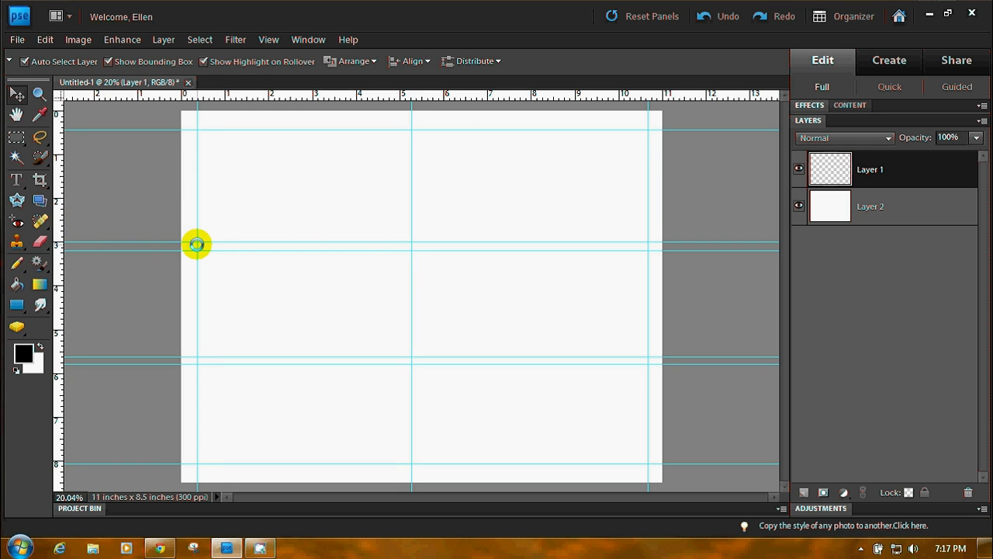
drag(62, 210, 533, 269)
drag(57, 222, 309, 250)
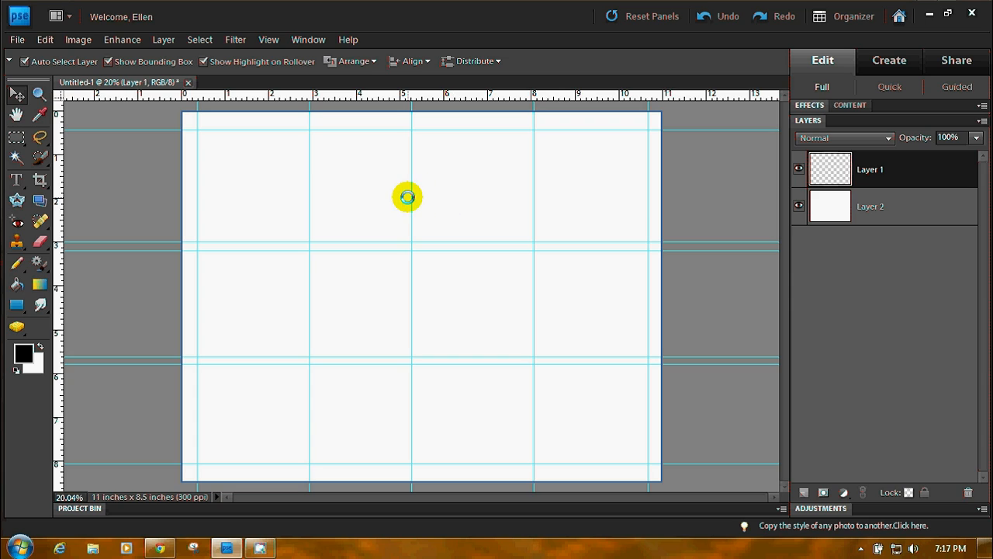
Step: Shift the three inner vertical guides to about 5.5, 8.1 and 2.8 inches to even out the columns
drag(411, 197, 415, 197)
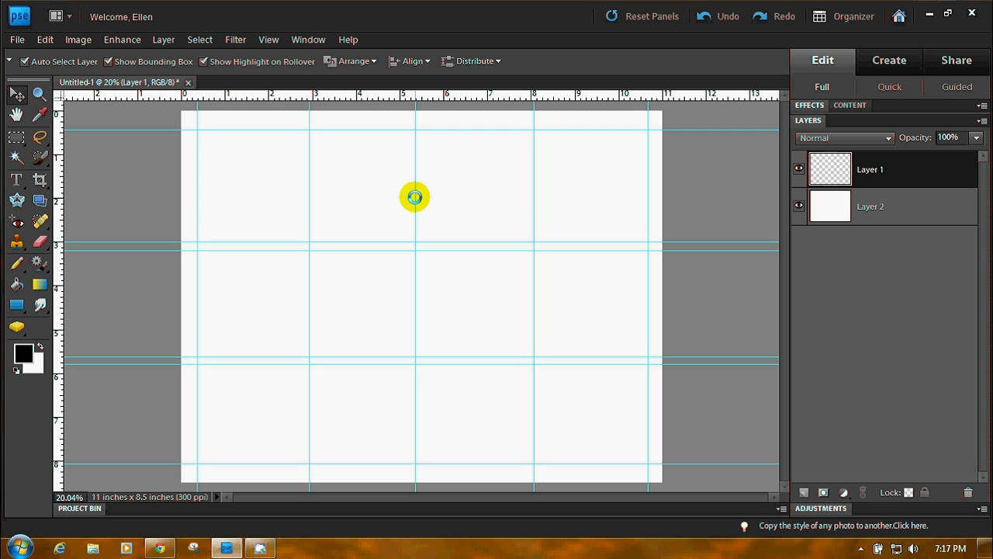
drag(415, 197, 423, 199)
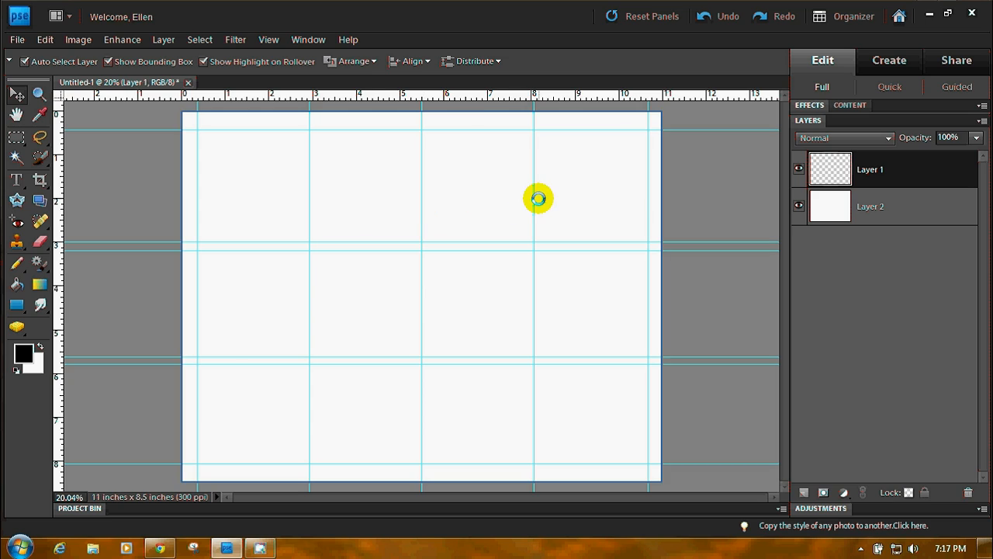
drag(533, 199, 536, 200)
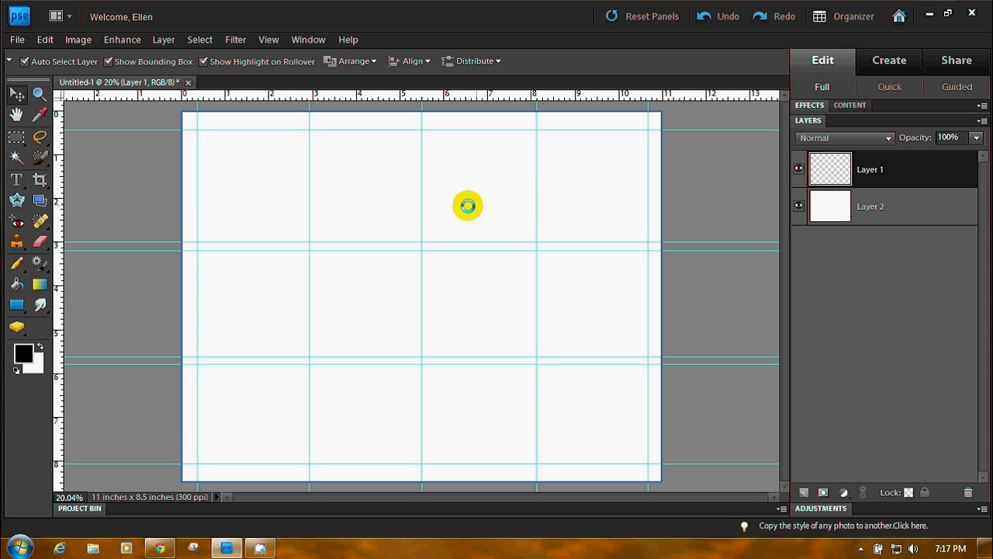
drag(310, 194, 305, 194)
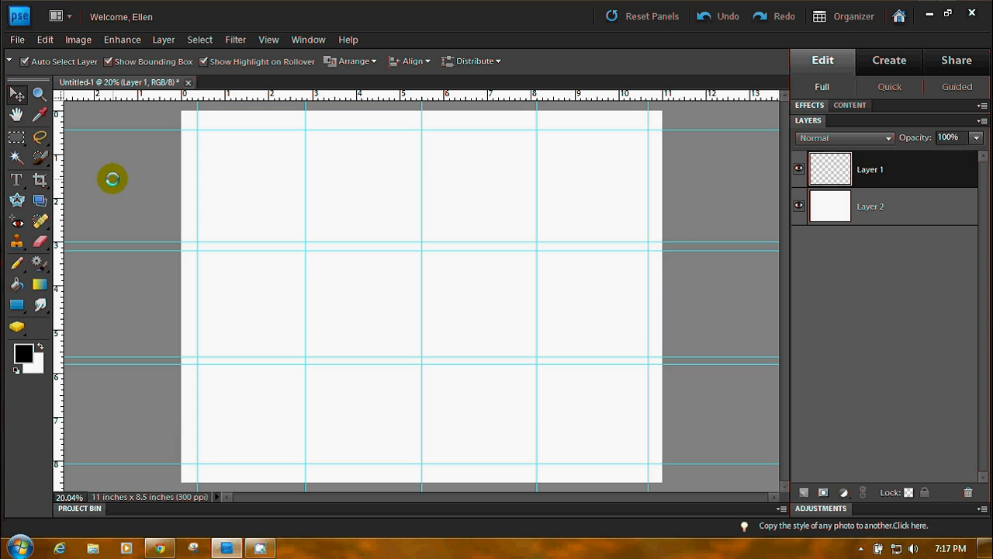
Step: Add three vertical guides at about 7.9, 5.3 and 2.7 inches, pairing them with the existing inner guides to form column gutters
drag(61, 178, 529, 239)
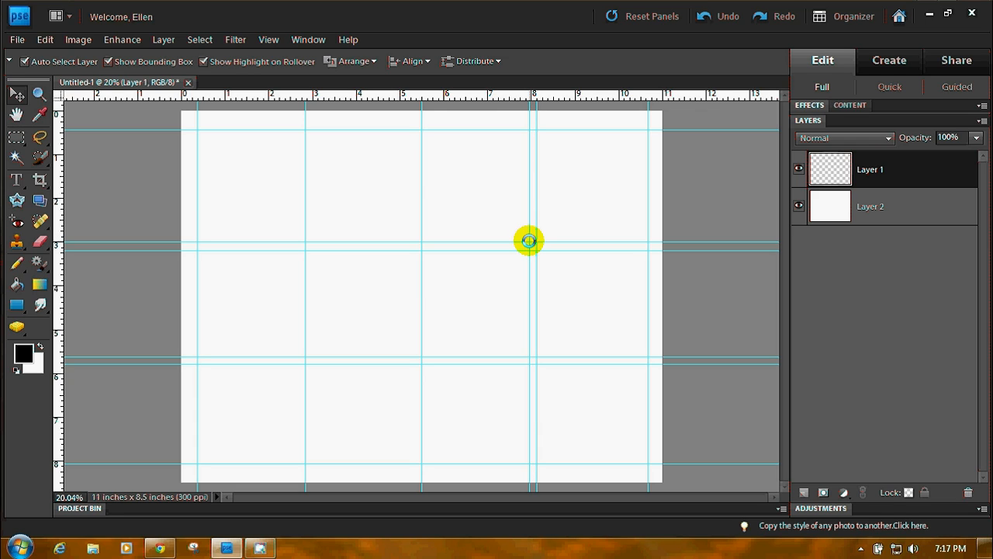
drag(62, 207, 415, 252)
drag(276, 225, 297, 226)
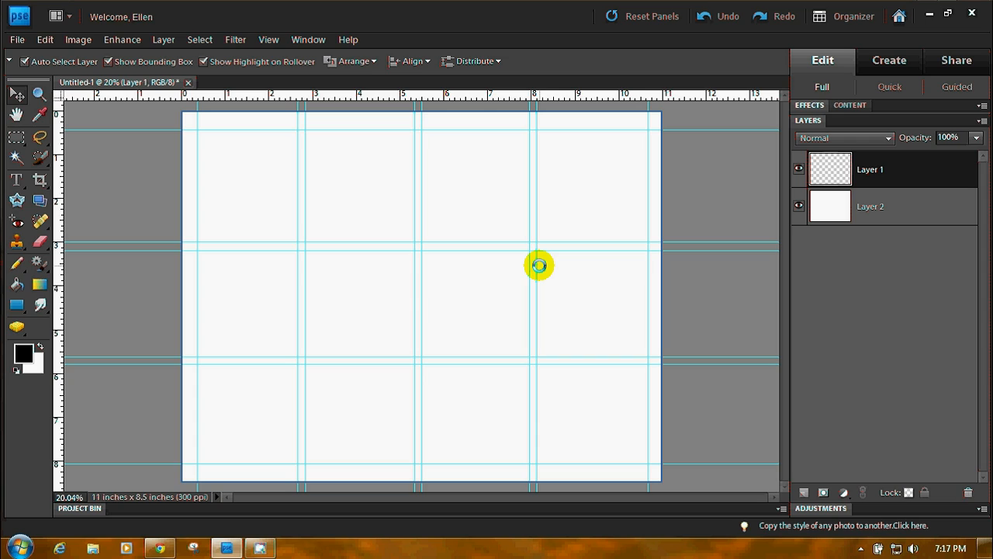
Step: Shift the three inner pairs of vertical guides to about 8 and 8.2, 5.4 and 5.6, and 2.7 and 2.9 inches
click(537, 199)
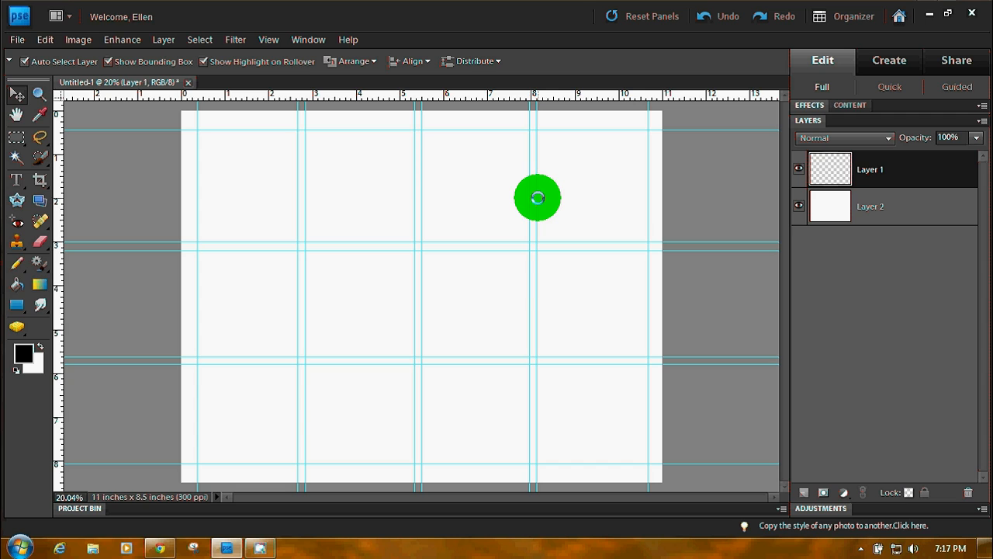
drag(537, 198, 533, 200)
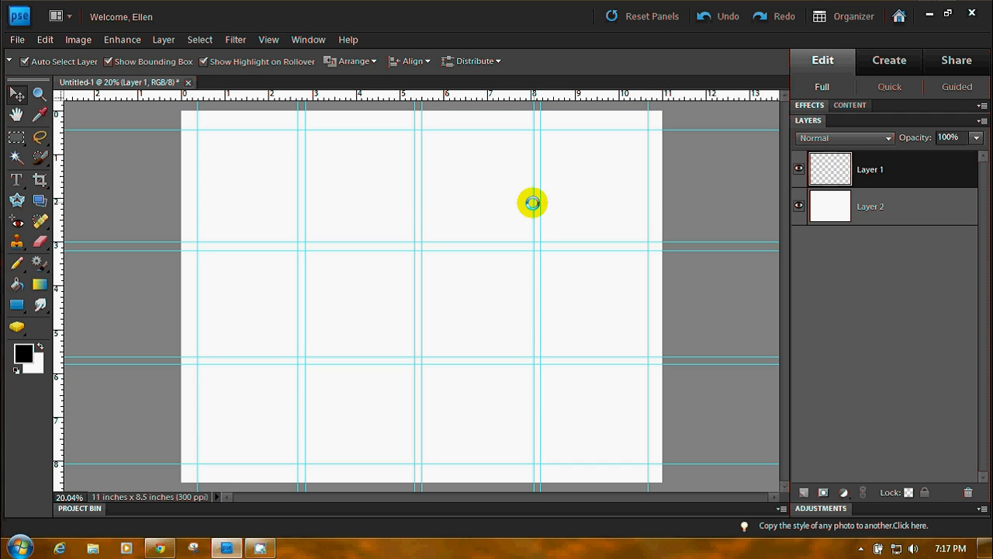
click(419, 205)
drag(419, 206, 423, 205)
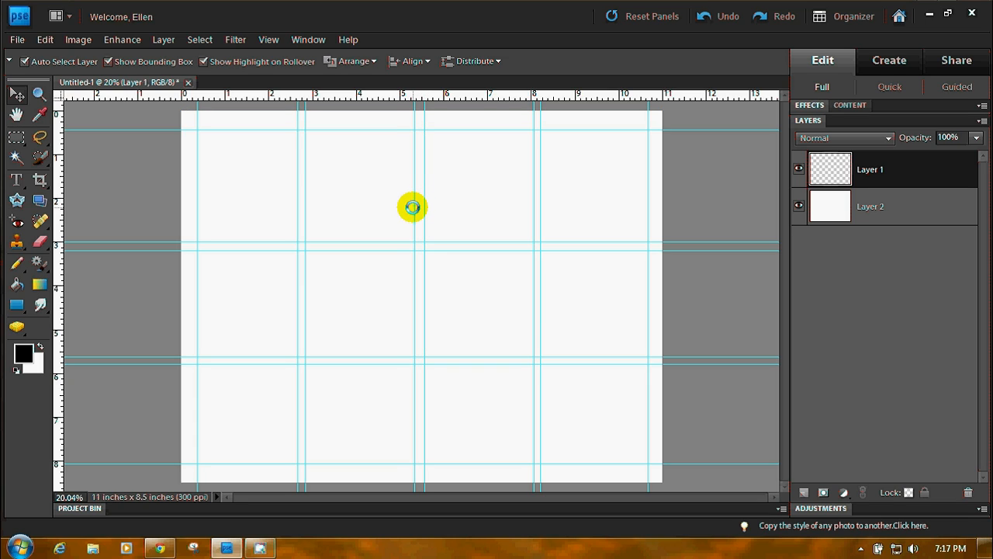
drag(414, 205, 417, 205)
drag(308, 198, 303, 194)
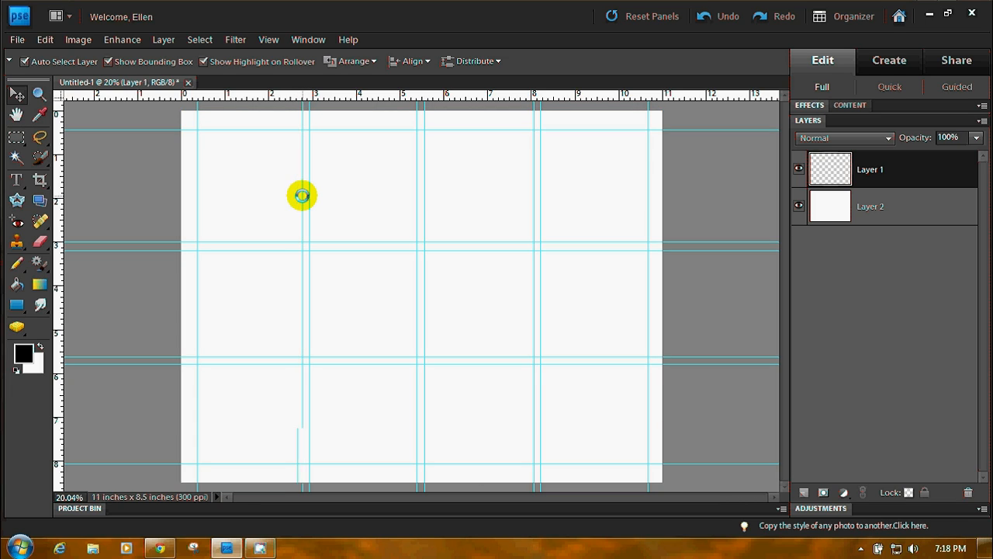
drag(300, 202, 299, 200)
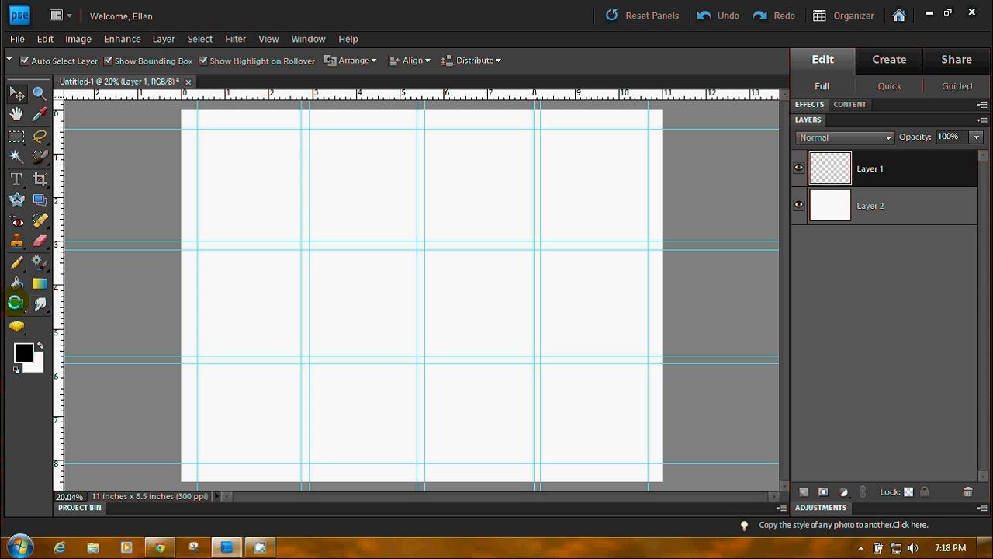
Step: Choose the Rectangle tool for drawing shapes and check the Snap To setting for guides
click(19, 305)
drag(21, 308, 68, 394)
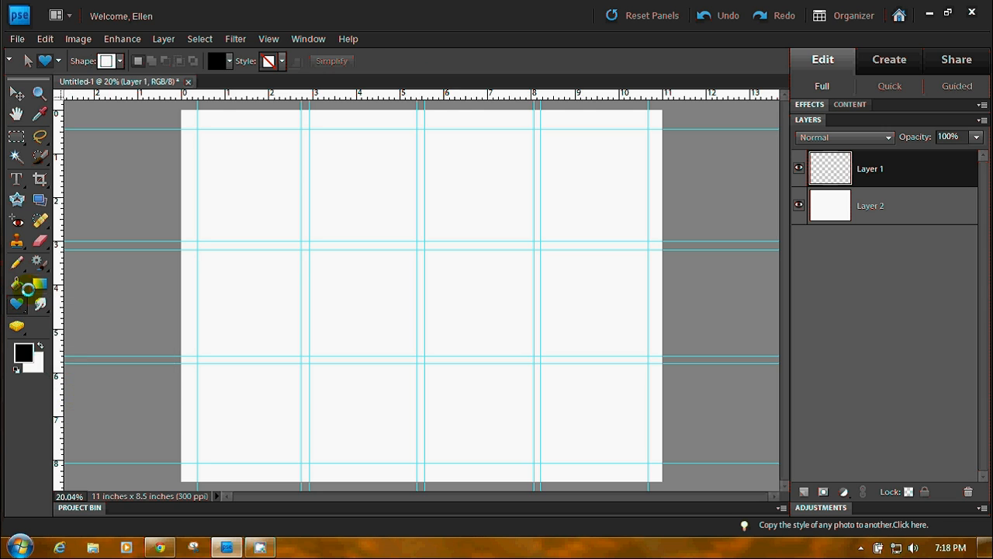
drag(17, 304, 83, 306)
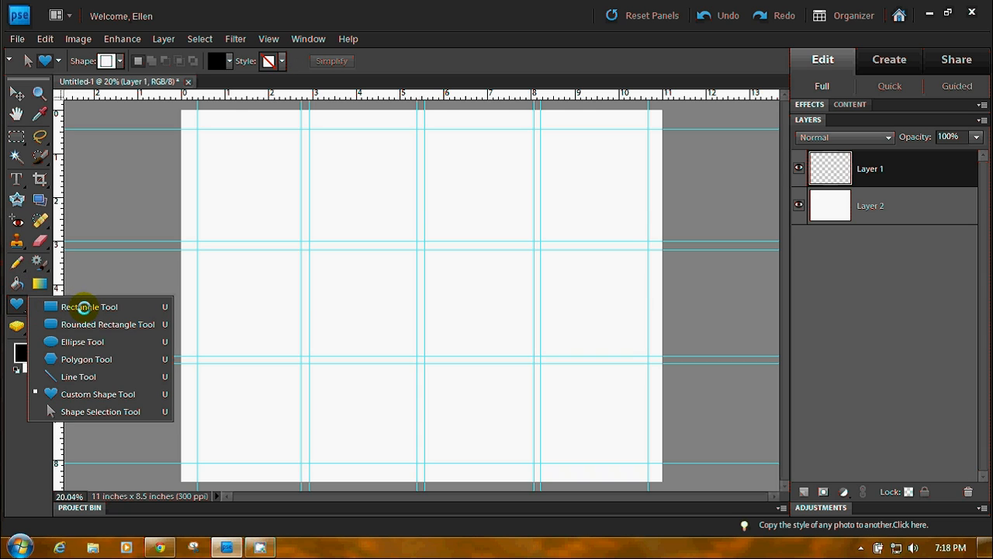
drag(83, 306, 70, 376)
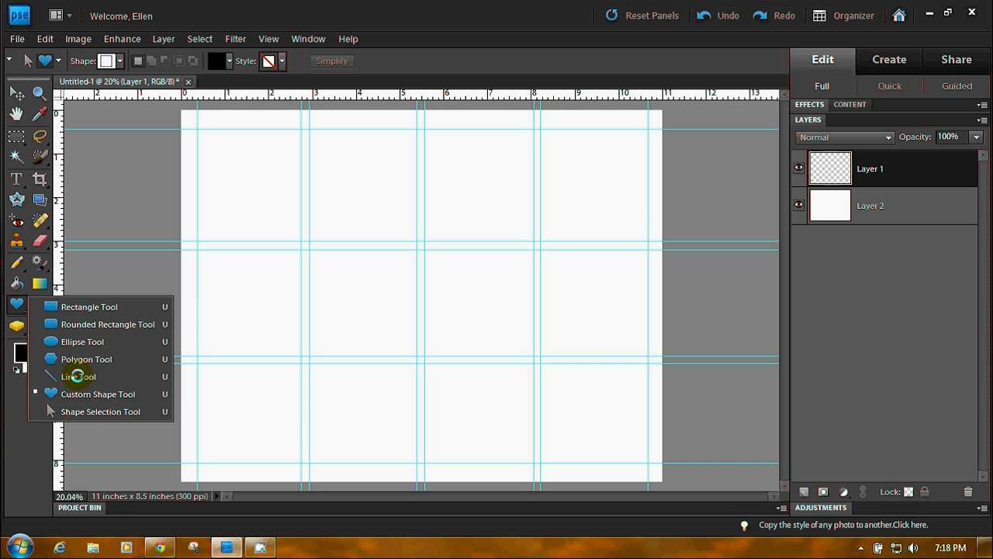
click(78, 305)
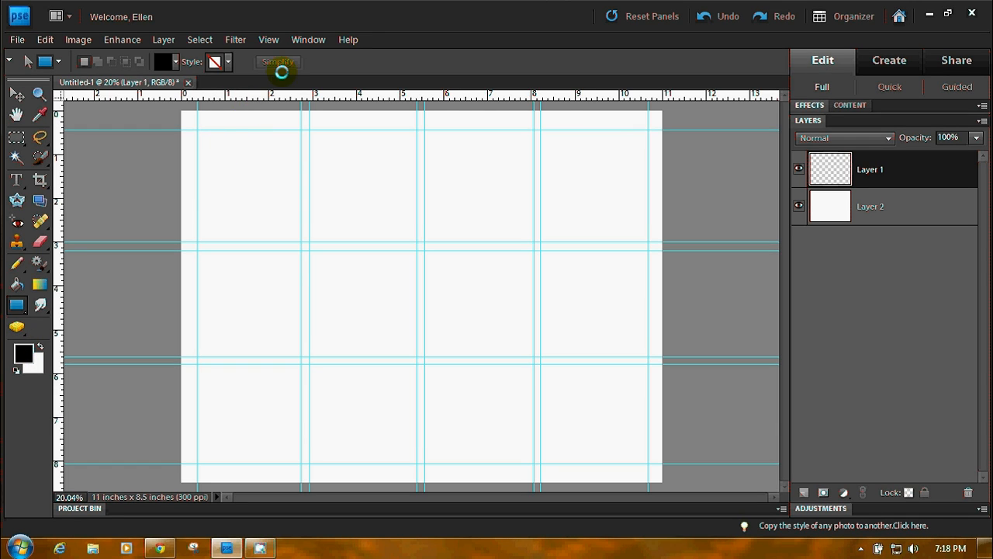
click(272, 39)
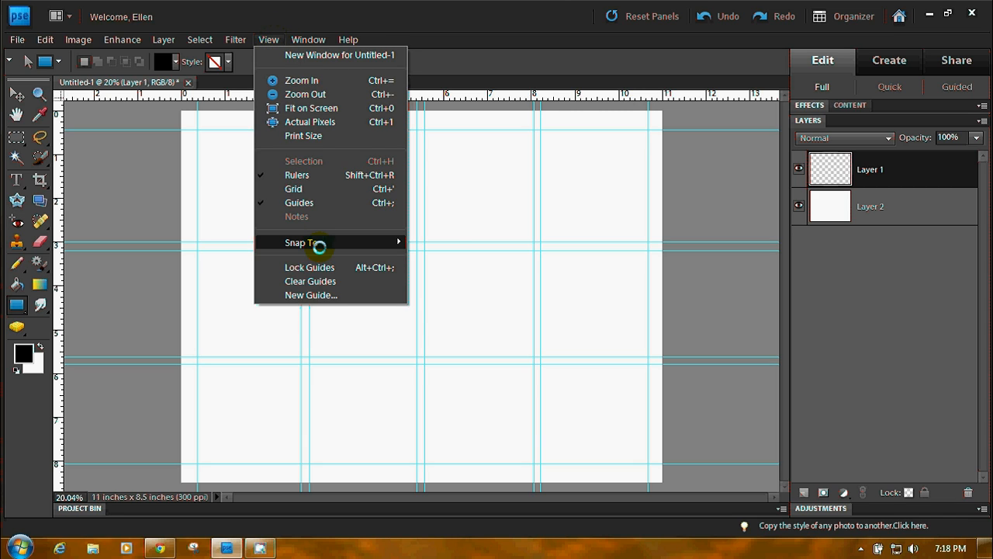
mouse_move(318, 244)
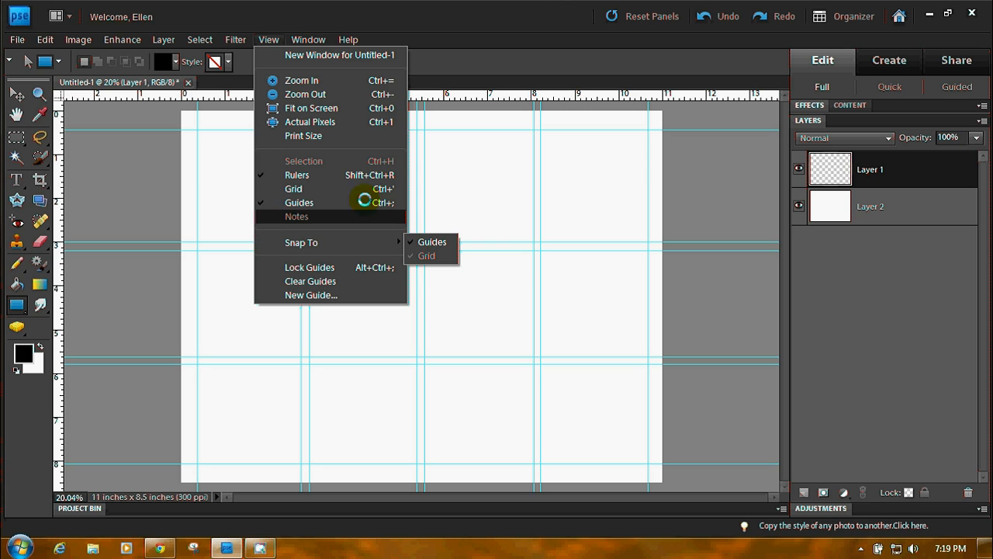
click(151, 180)
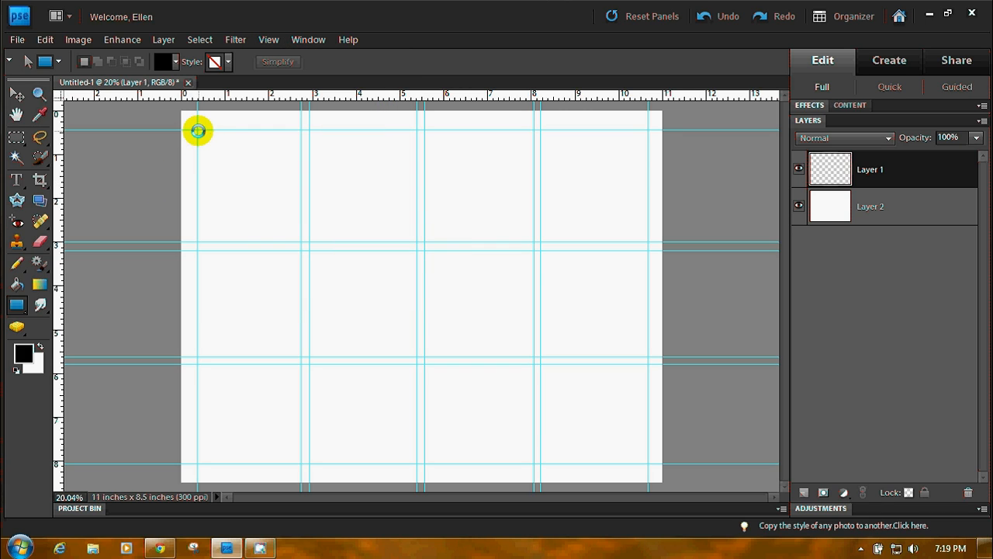
Step: Draw a black rectangle filling the first full-height guide column, and add matching rectangles in the other three columns to the same shape layer
drag(197, 130, 302, 464)
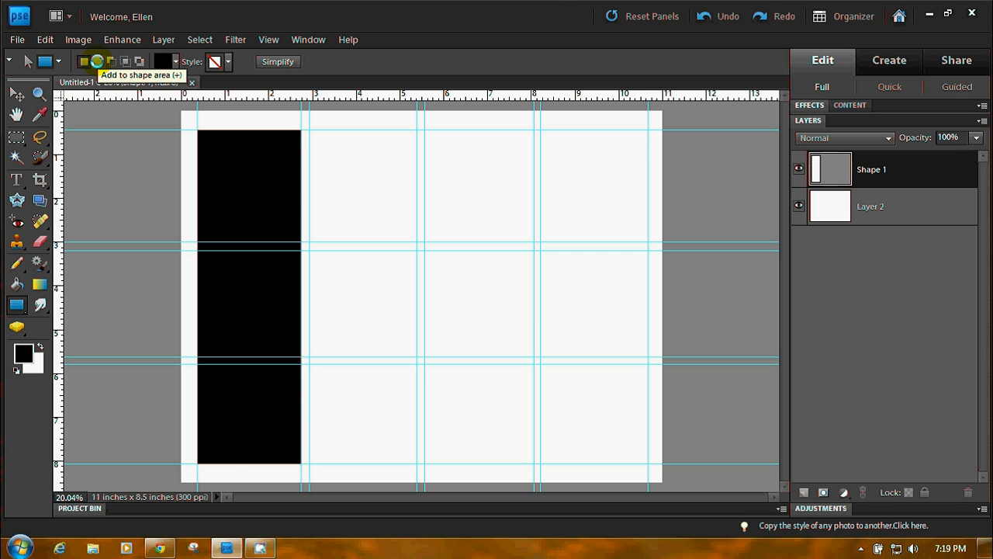
click(96, 61)
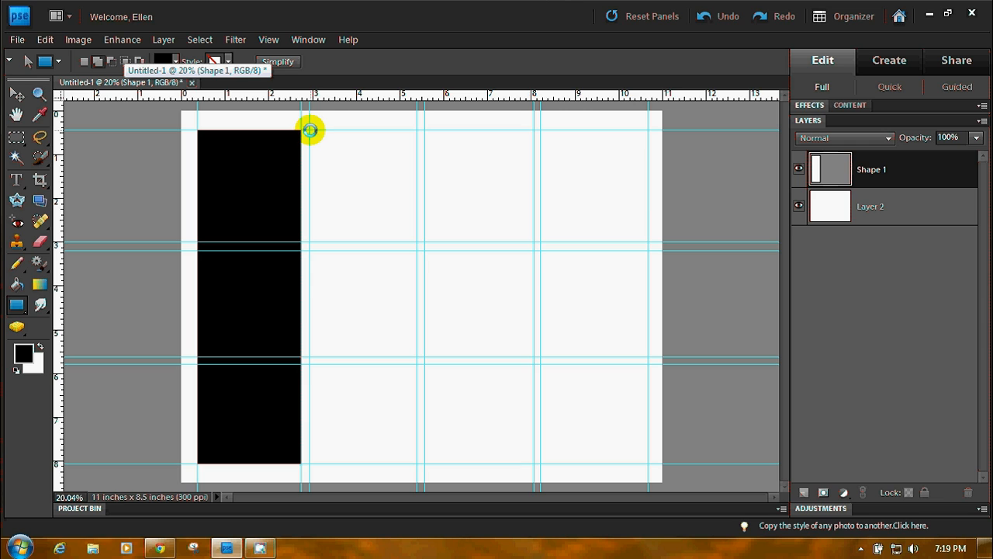
drag(308, 130, 416, 463)
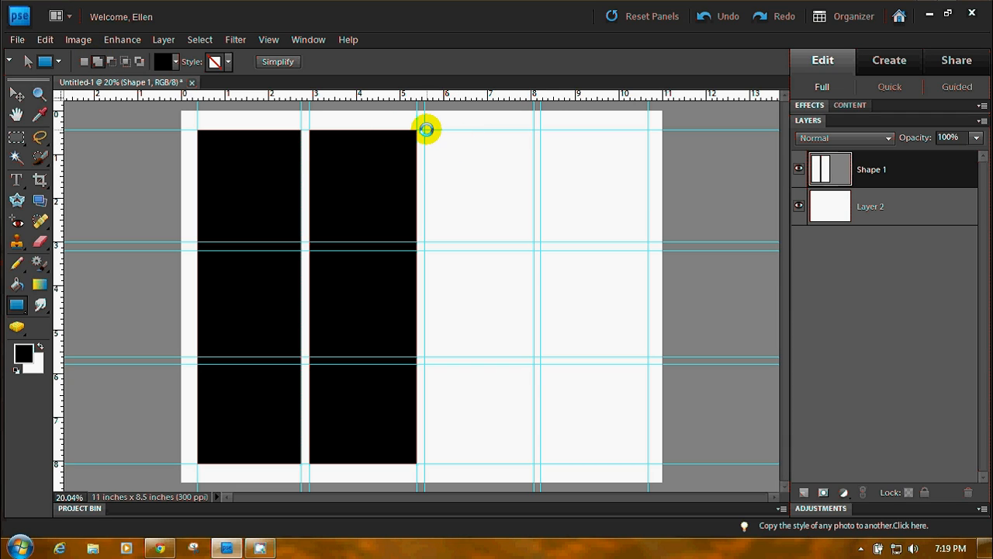
drag(424, 129, 531, 461)
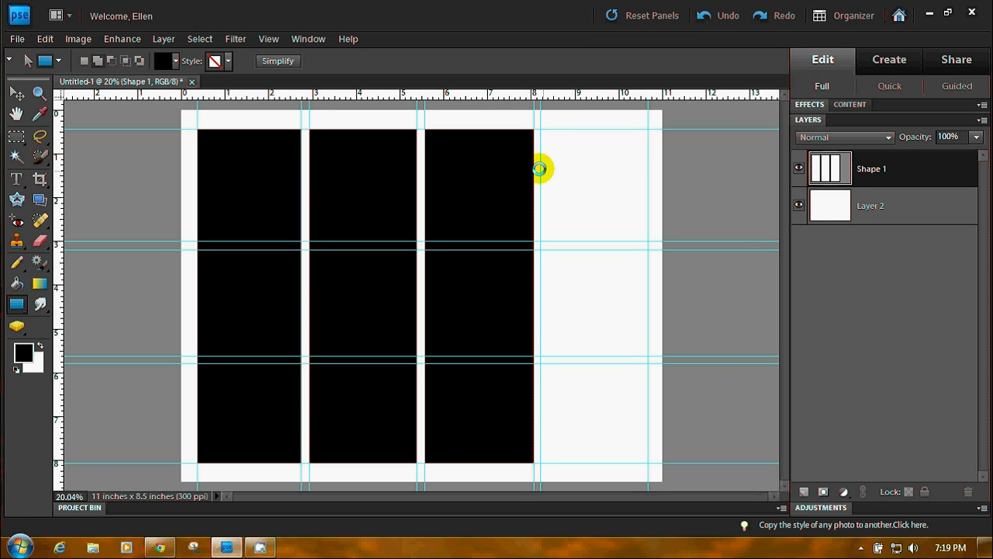
drag(540, 130, 646, 461)
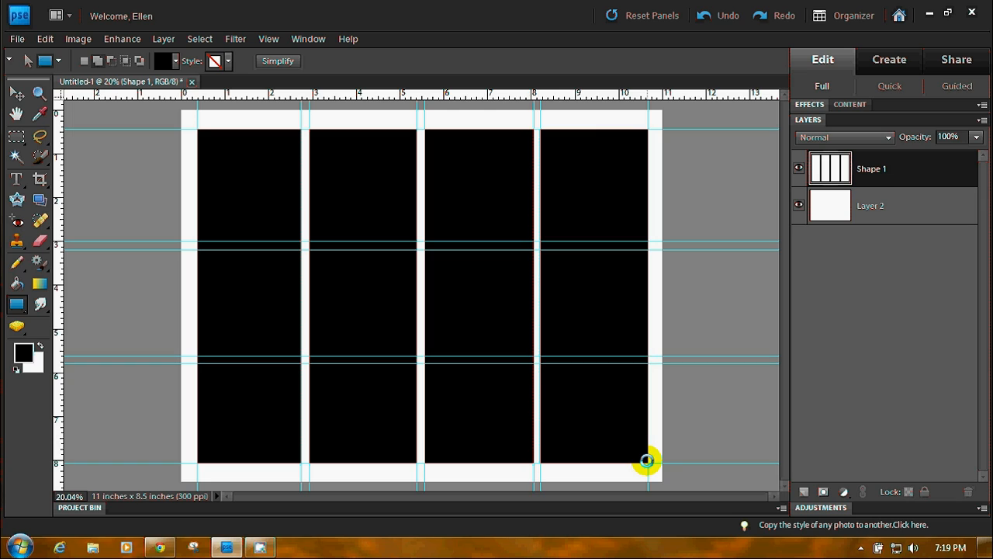
click(94, 179)
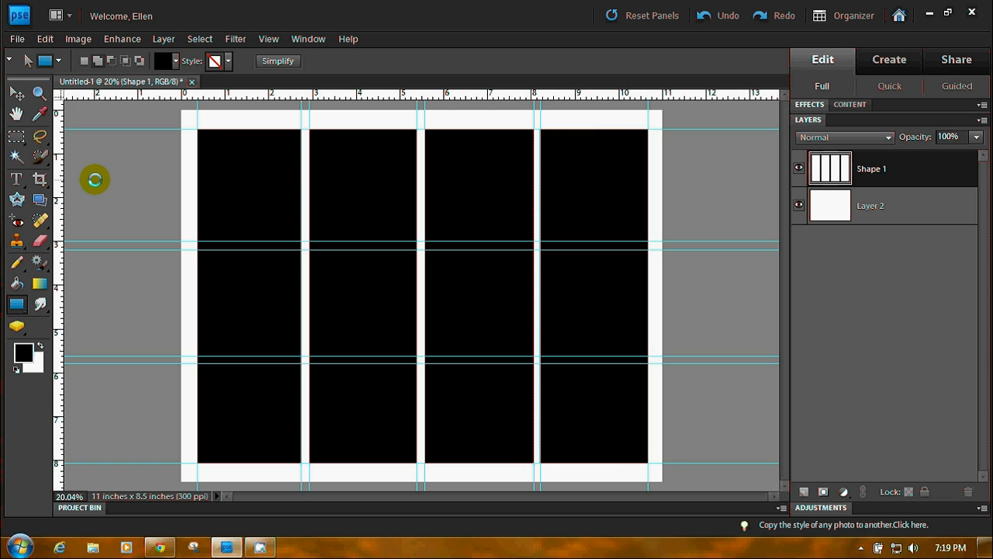
Step: Select all four black columns with the Magic Wand, simplifying the shape layer
click(15, 155)
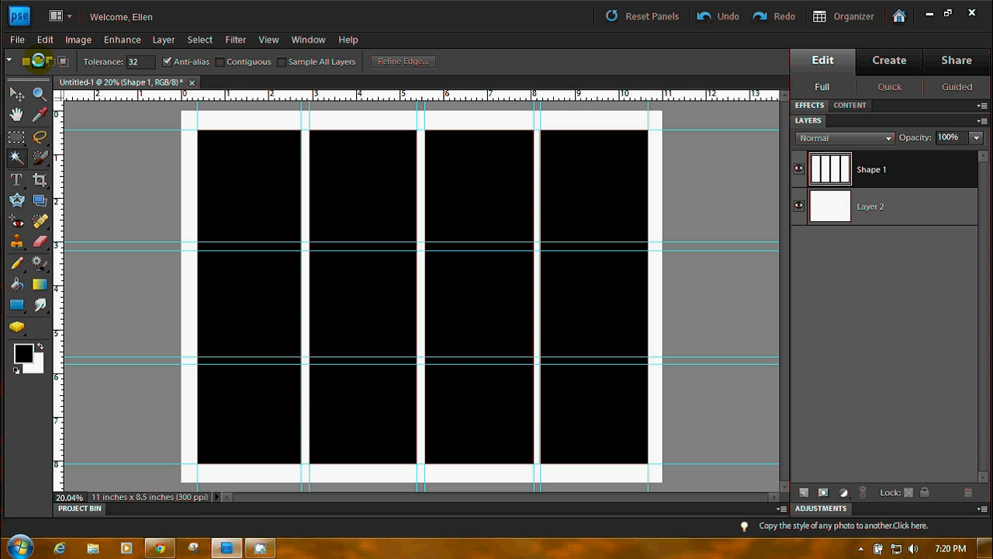
click(259, 180)
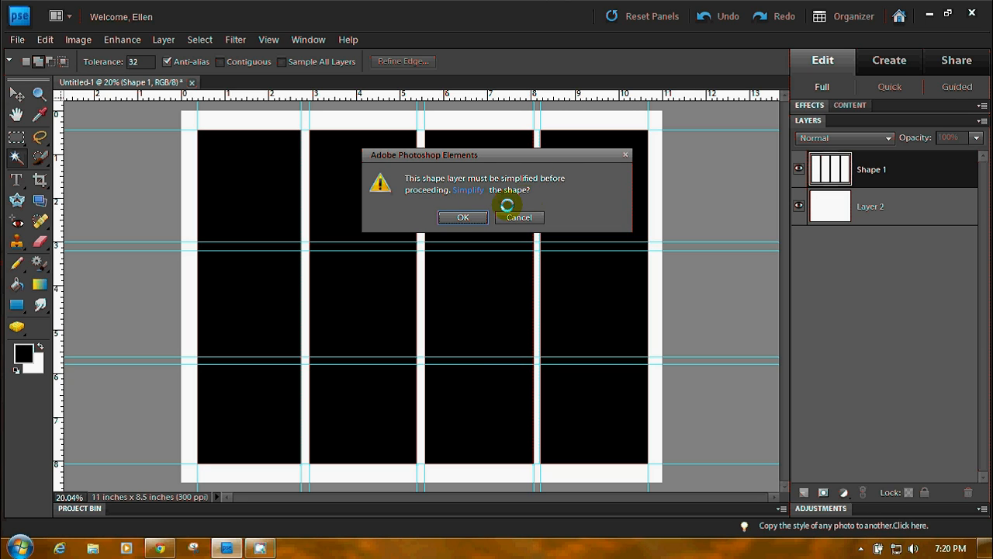
click(471, 217)
click(472, 218)
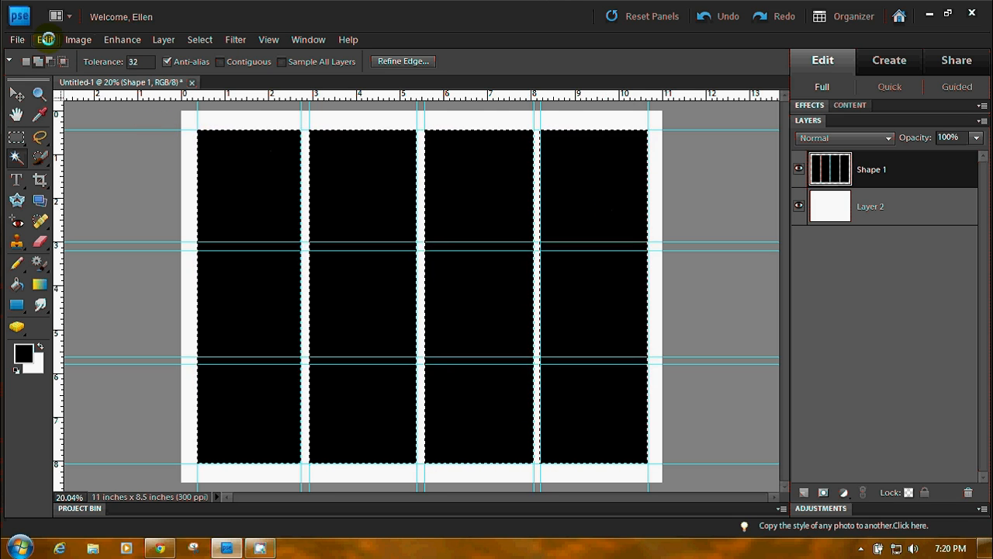
Step: Stroke the selected columns with a 10 px black outside outline, delete their black fill and deselect
click(46, 40)
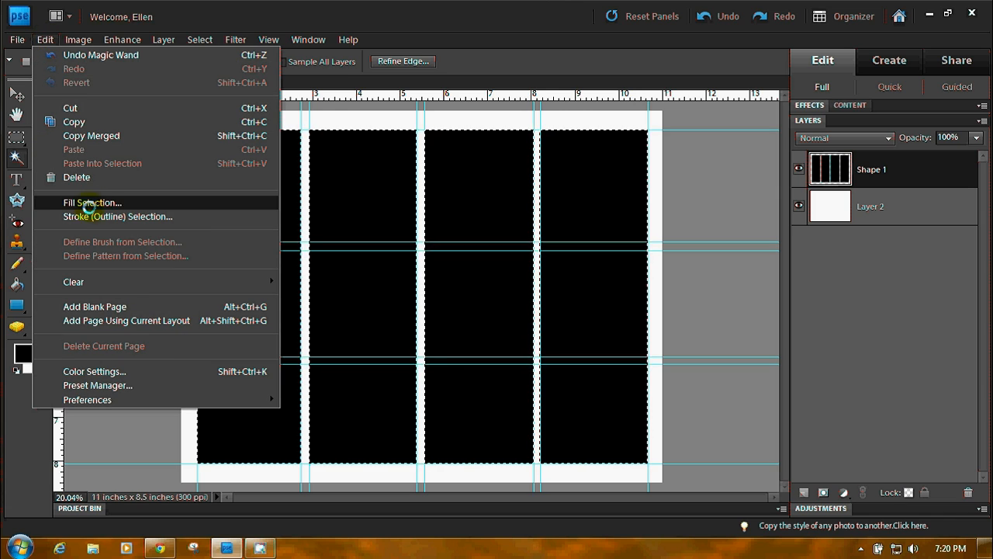
click(152, 216)
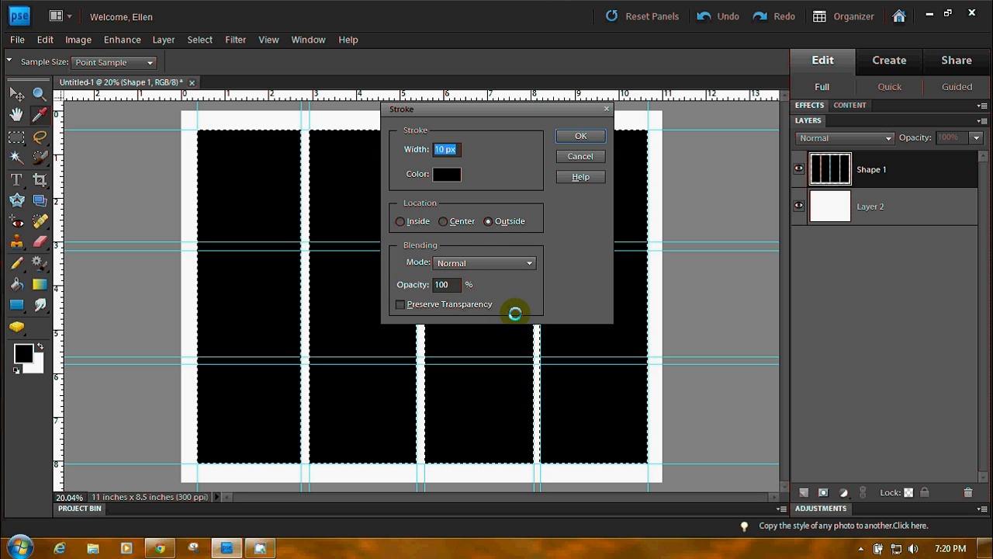
click(573, 137)
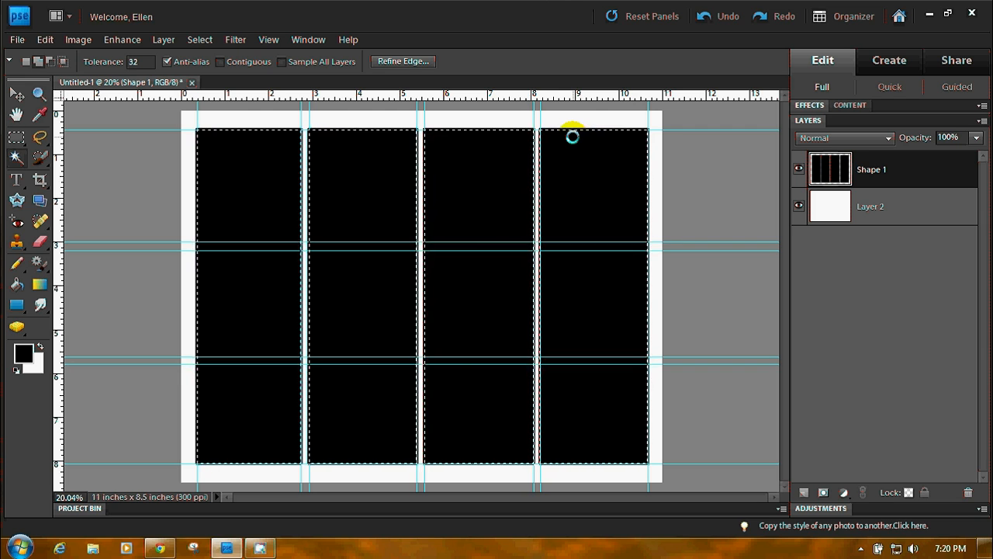
key(Delete)
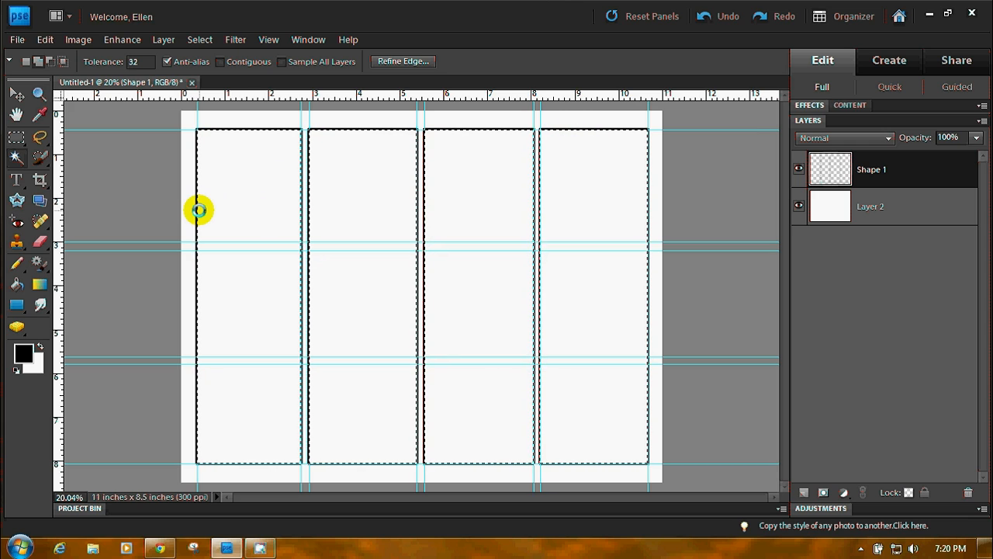
key(ctrl+d)
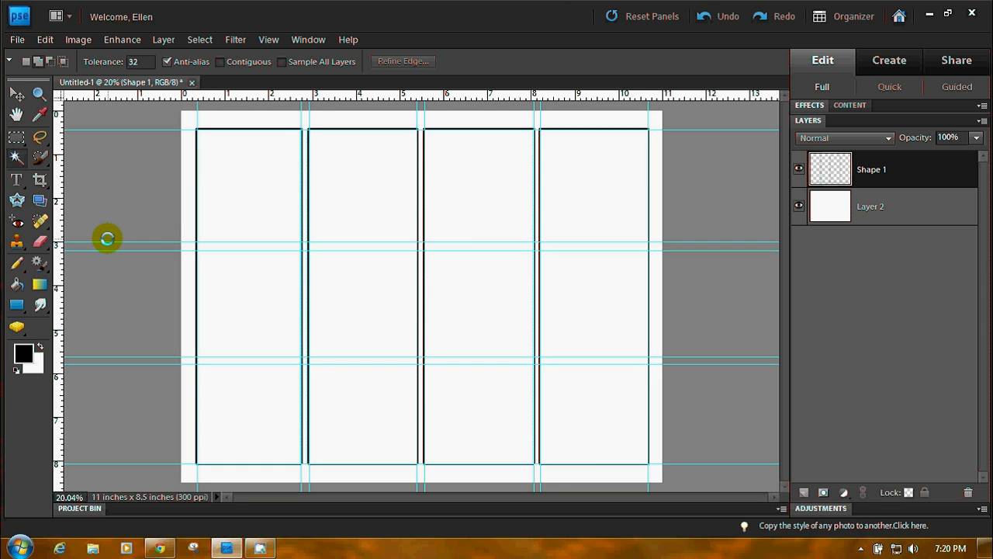
Step: Draw a black rectangle across the full width of the top guide row with the Rectangle tool
click(15, 304)
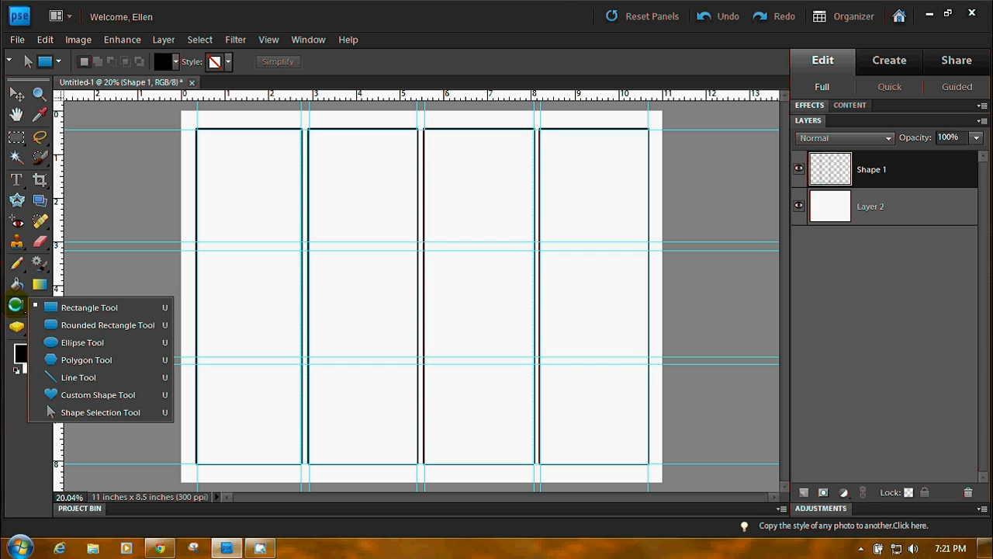
click(91, 307)
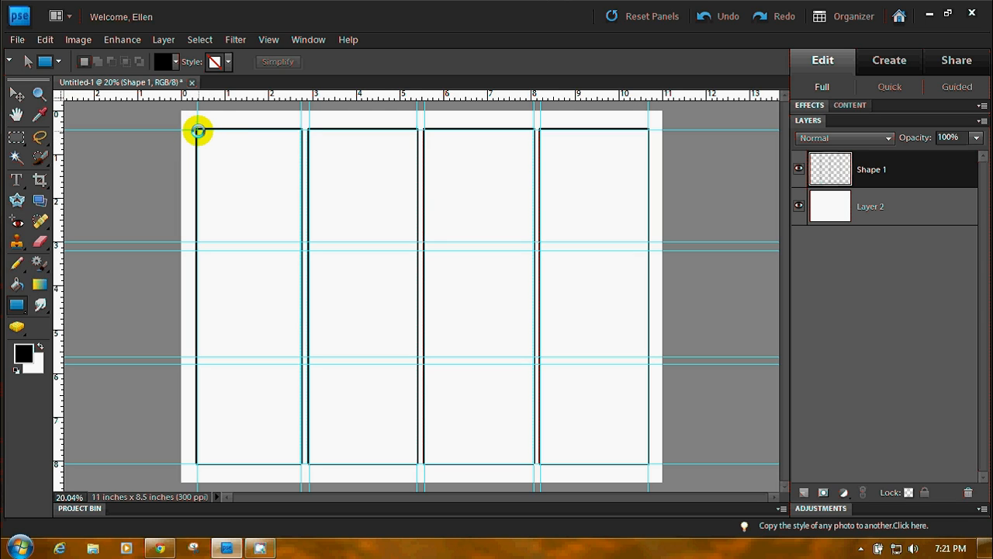
drag(198, 130, 649, 240)
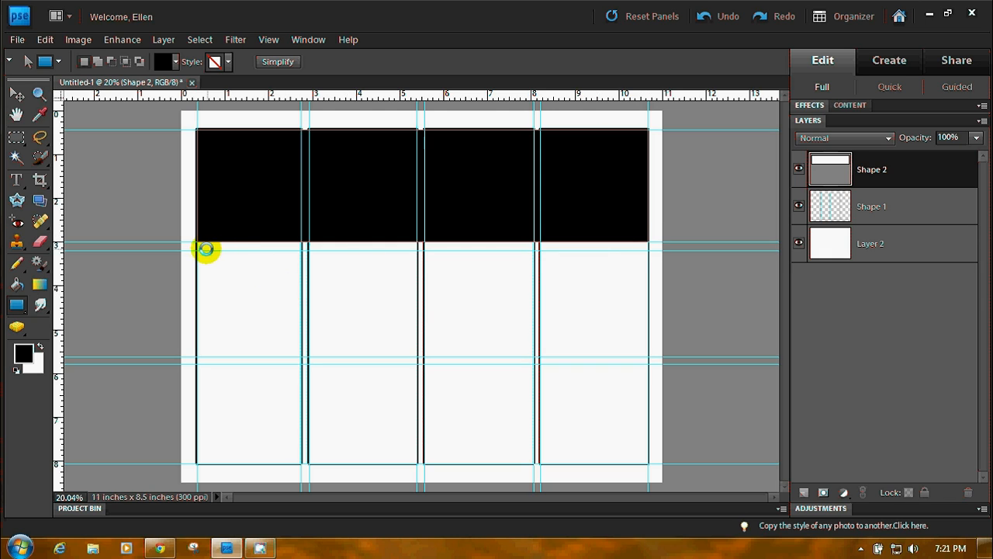
drag(195, 251, 647, 356)
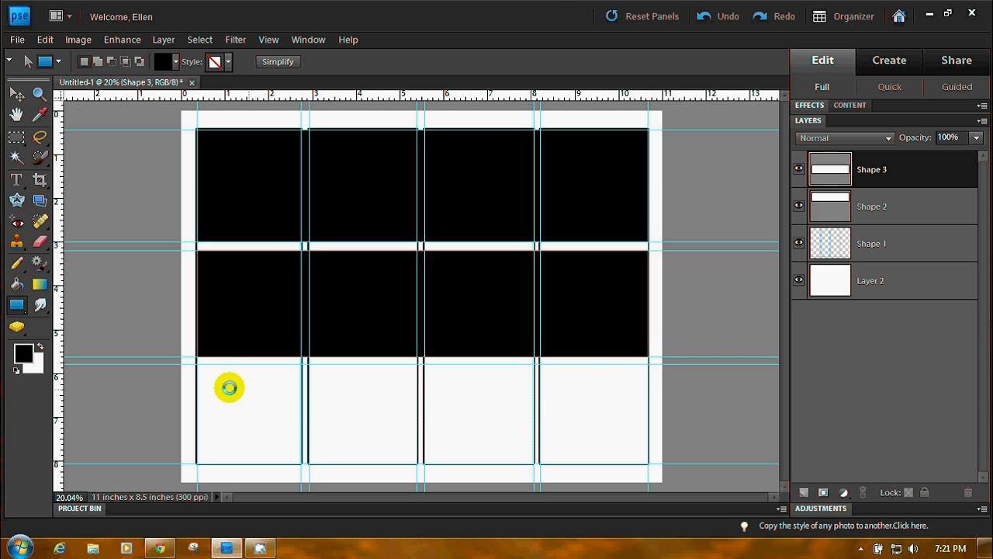
drag(198, 364, 651, 461)
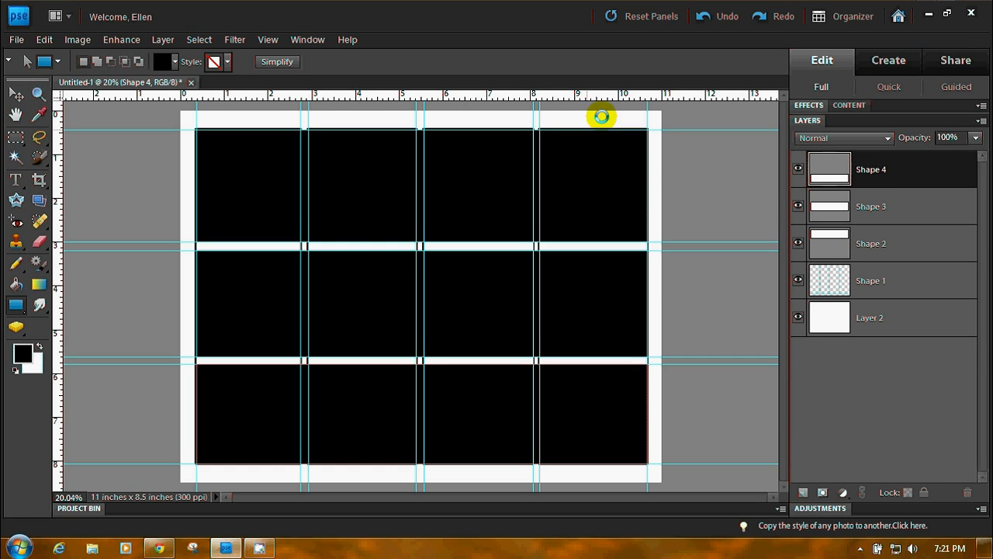
click(701, 16)
click(700, 15)
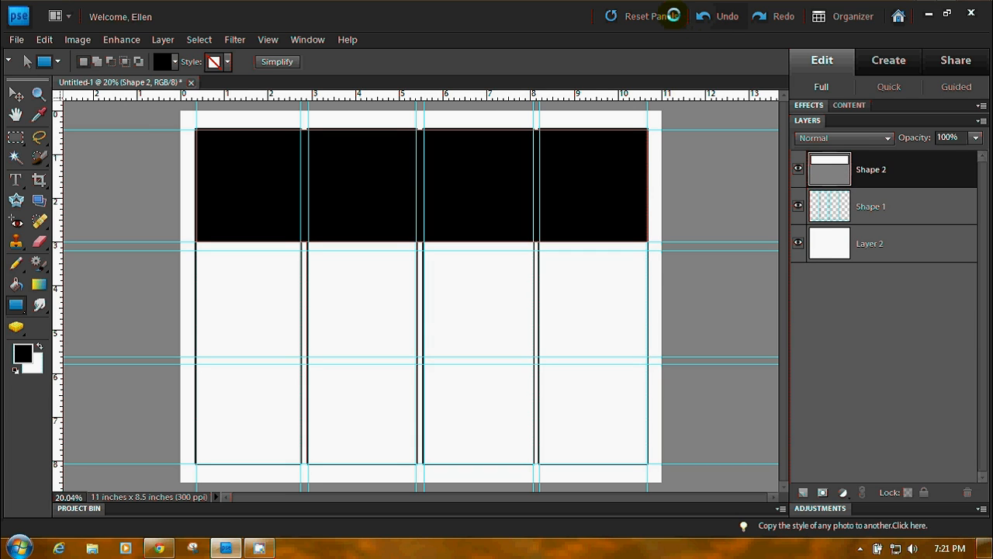
Step: Add black rectangles spanning the full width of the middle and bottom guide rows to the same shape layer
click(96, 61)
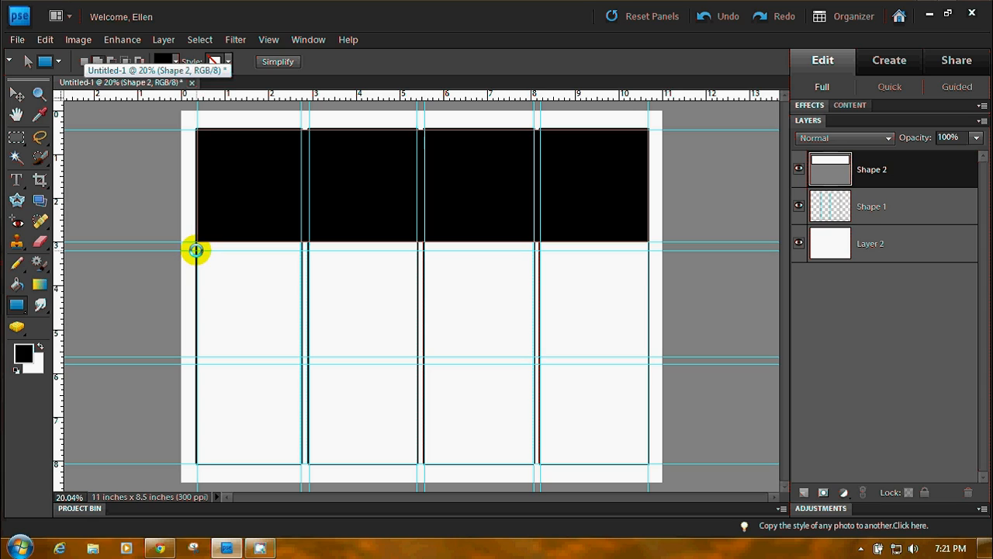
drag(196, 250, 650, 356)
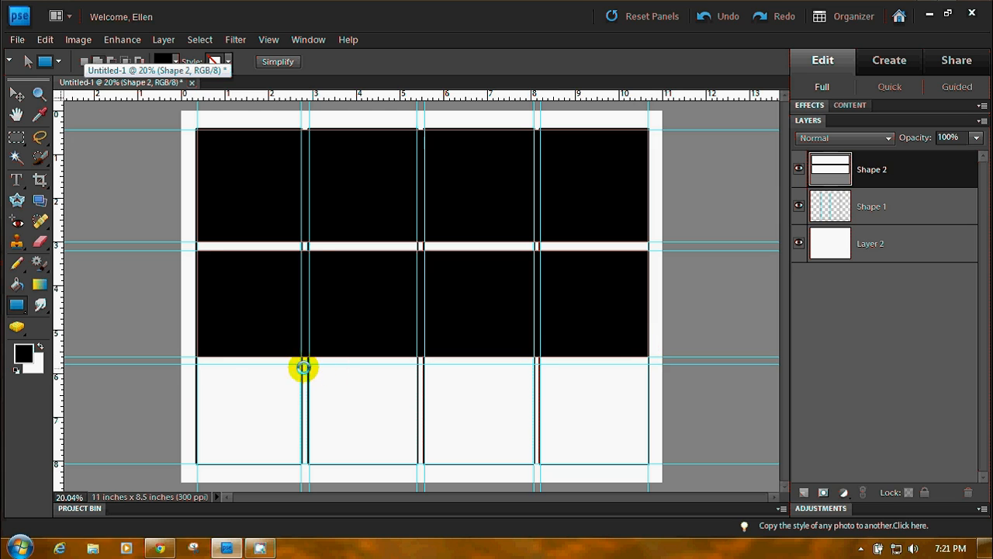
drag(195, 361, 645, 466)
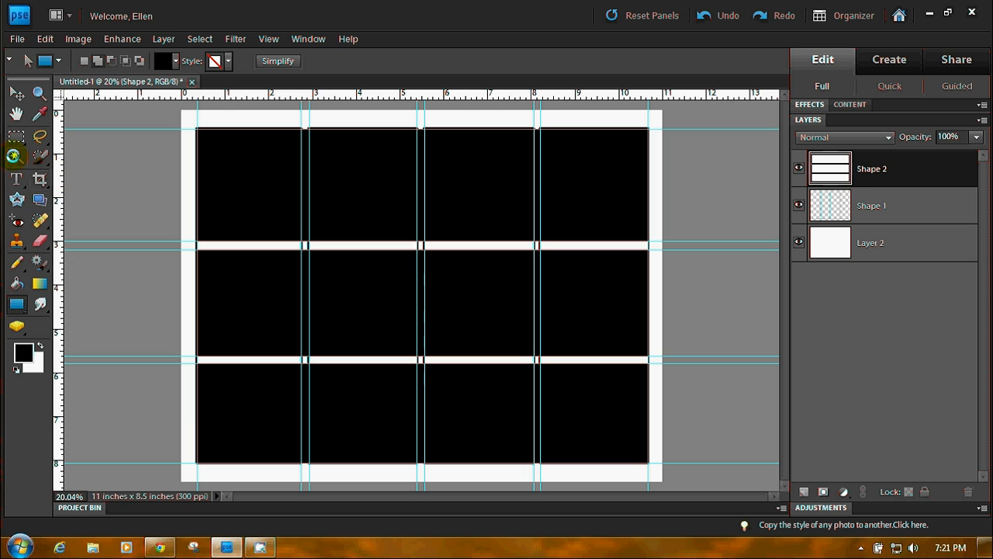
Step: Select the three black rows with the Magic Wand, simplifying the layer, and replace their fill with a 10 px black outside stroke
click(14, 156)
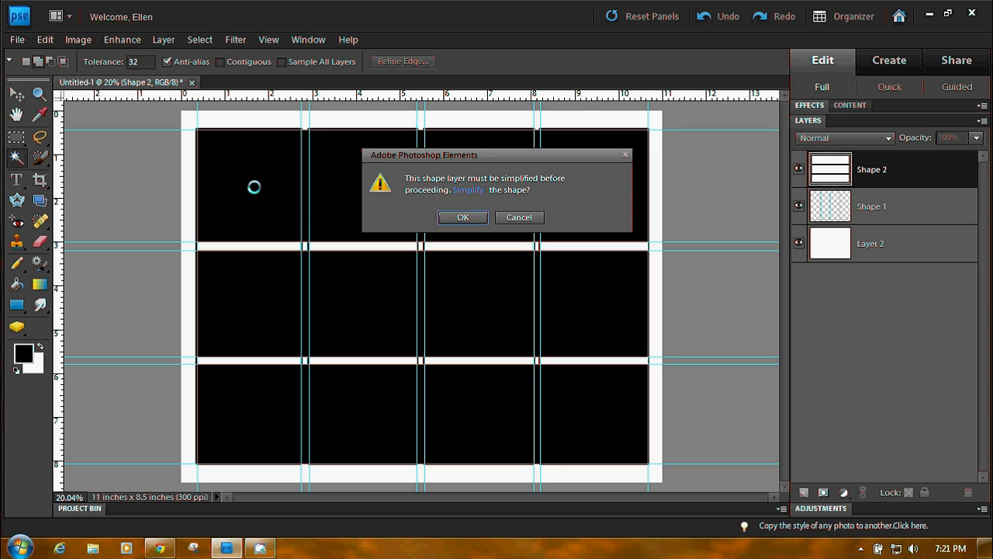
click(466, 218)
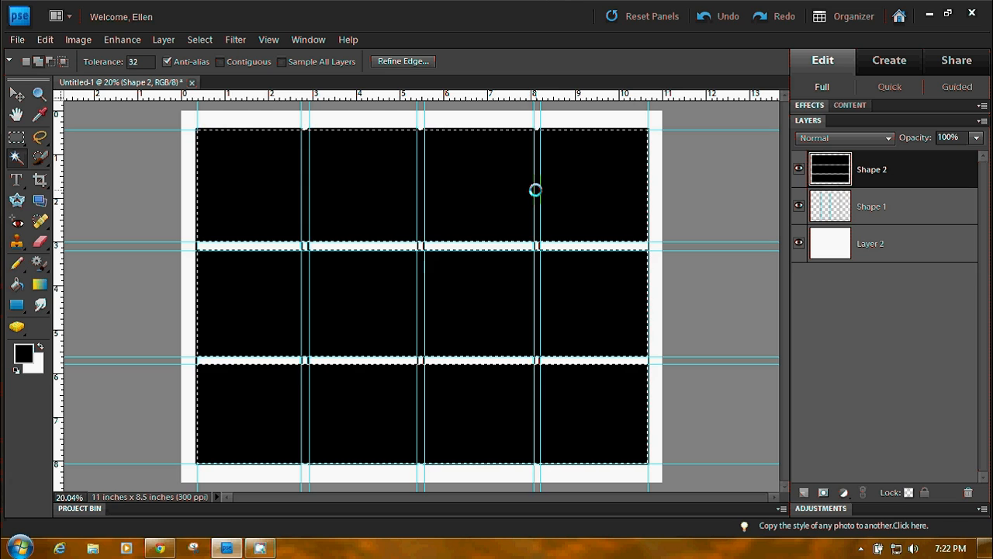
click(46, 39)
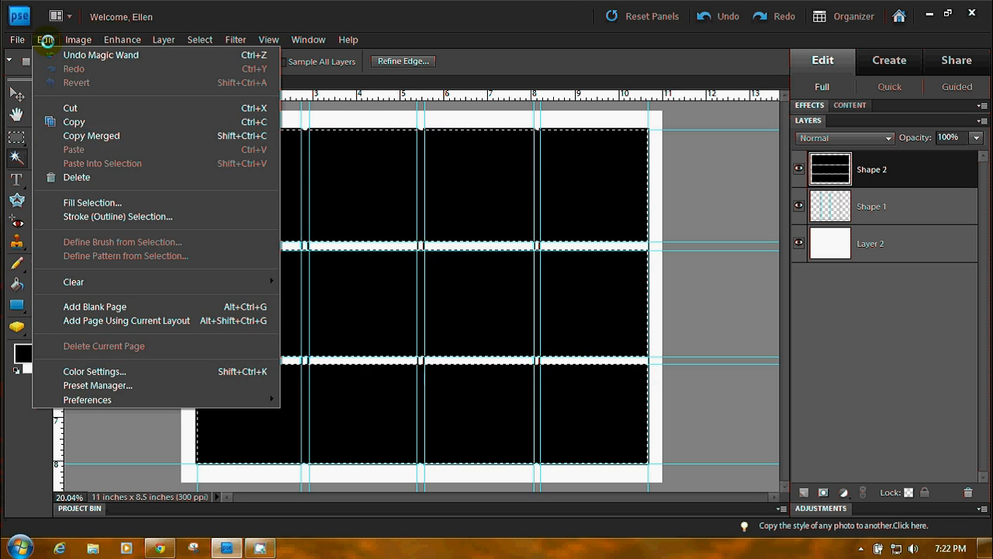
click(88, 216)
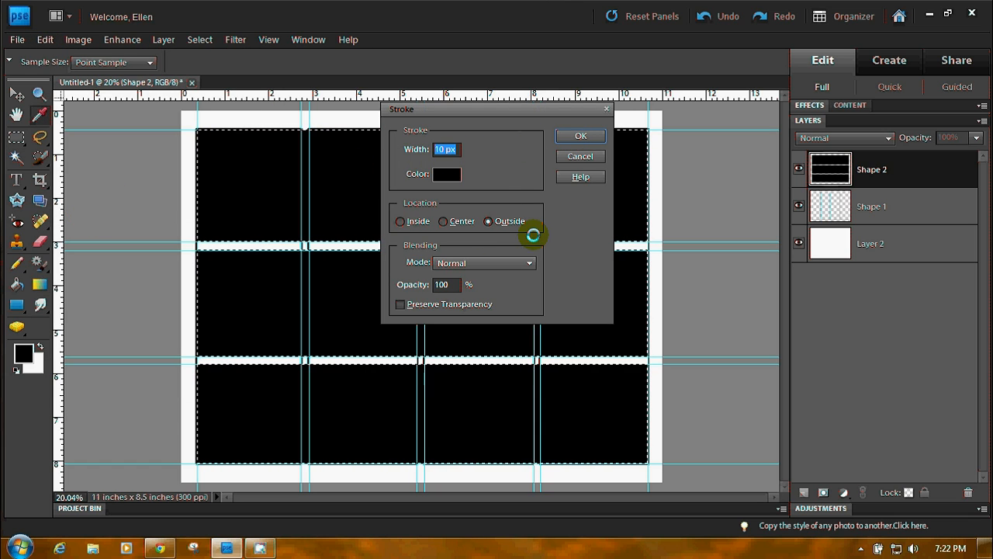
click(581, 134)
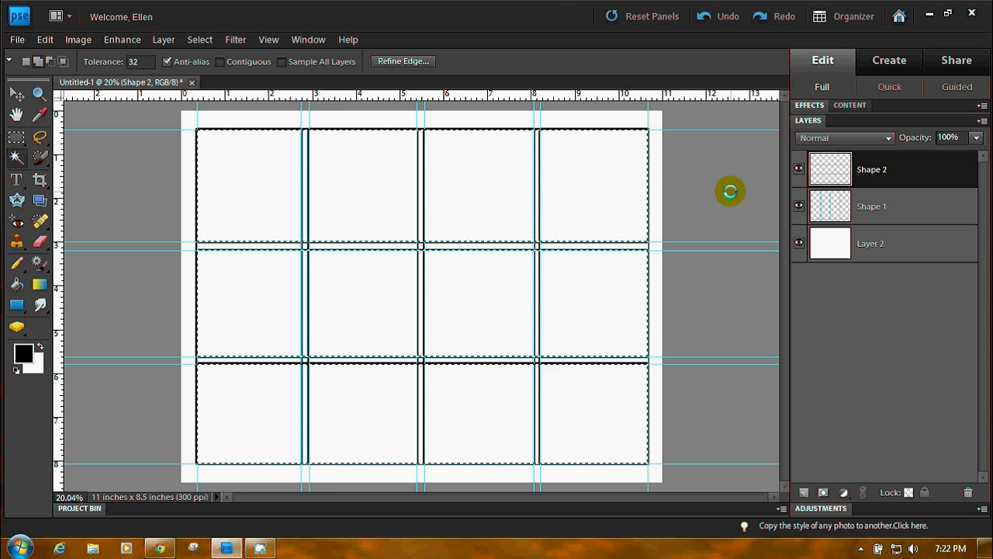
Step: Deselect the outlined rows and hide the guides
key(ctrl+d)
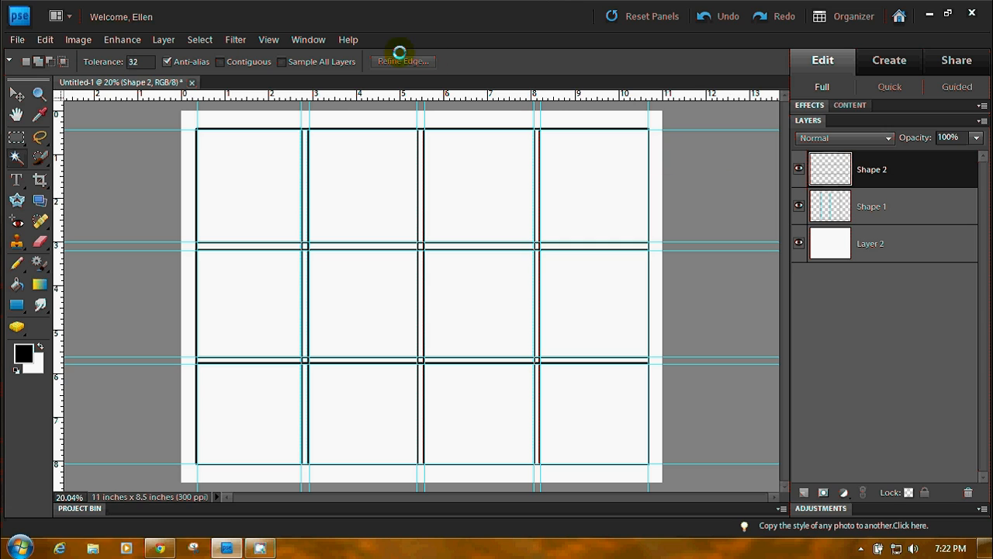
click(268, 39)
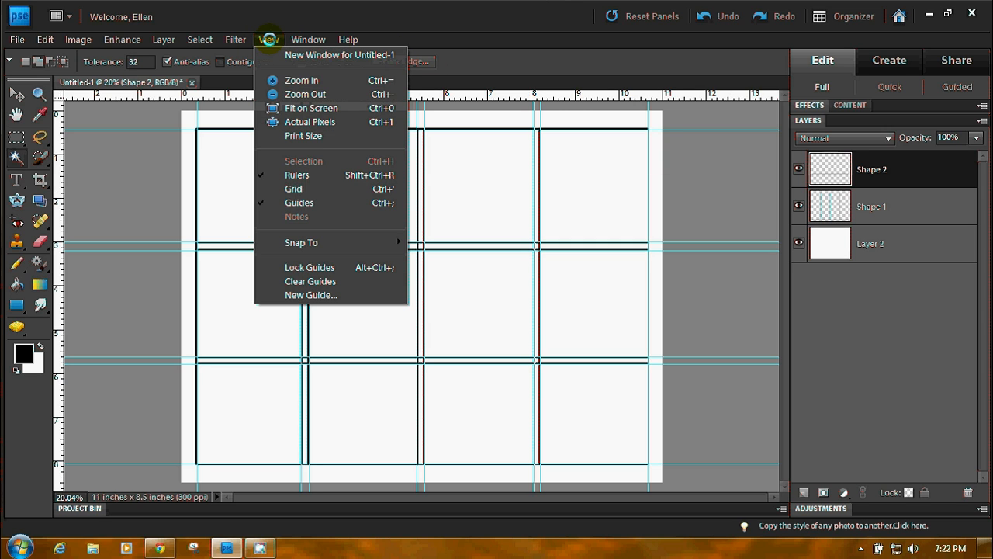
click(298, 202)
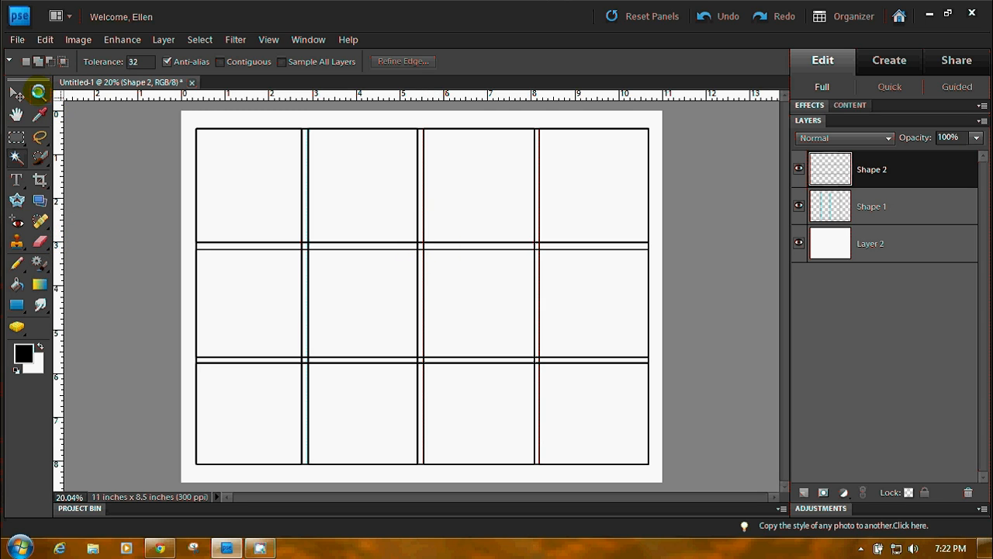
Step: Set the Eraser to the Hard Square 12 pixels tip from the Square Brushes set, zoomed in on the first column gap's upper end
click(38, 92)
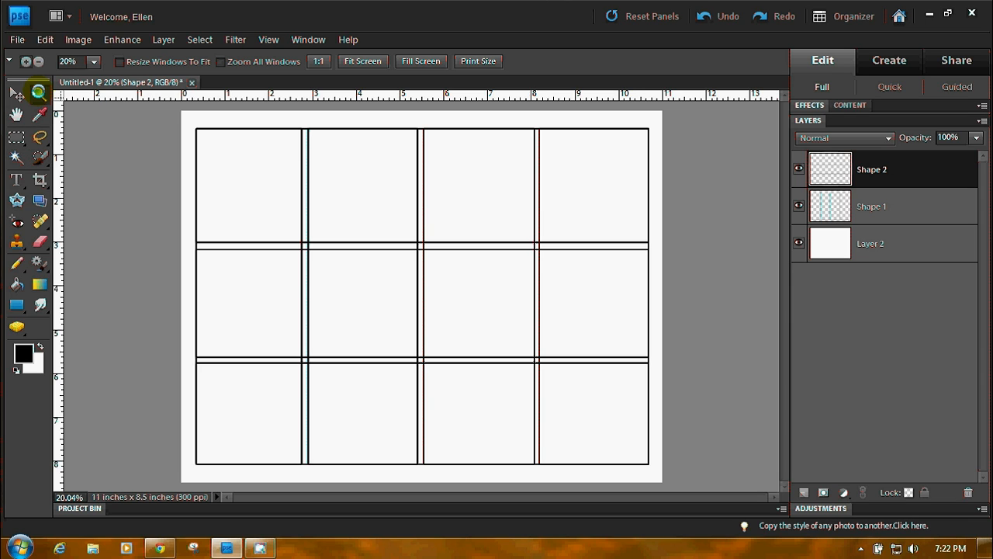
drag(287, 120, 321, 142)
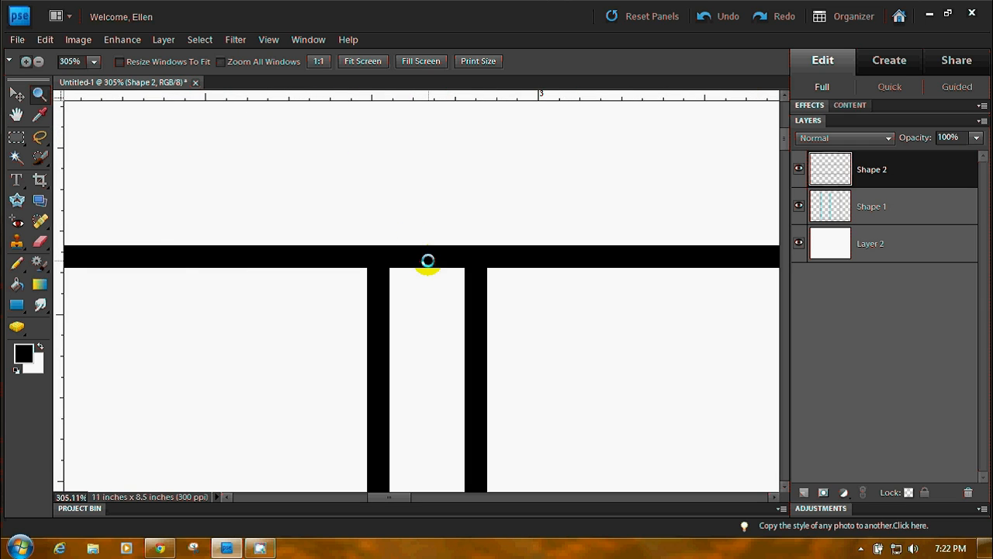
click(40, 240)
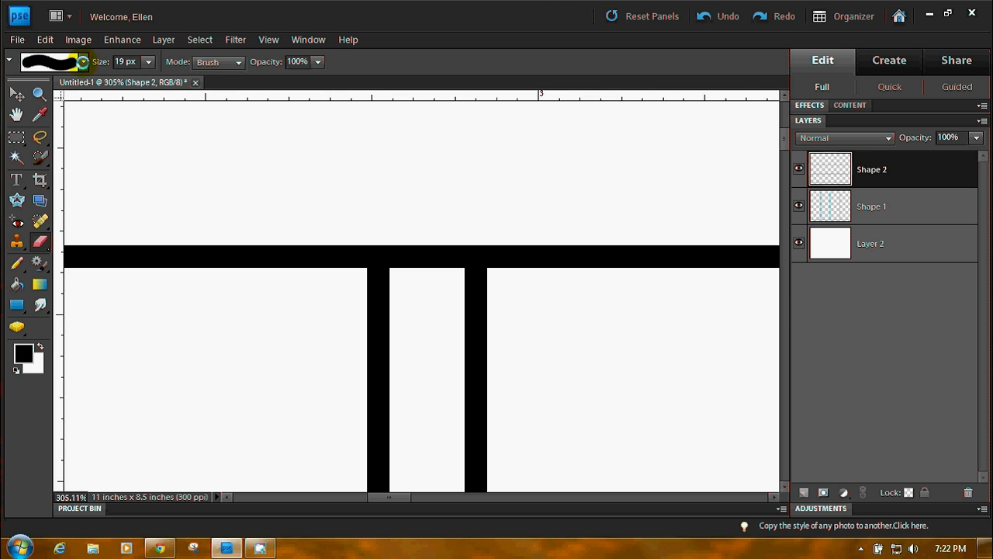
click(83, 62)
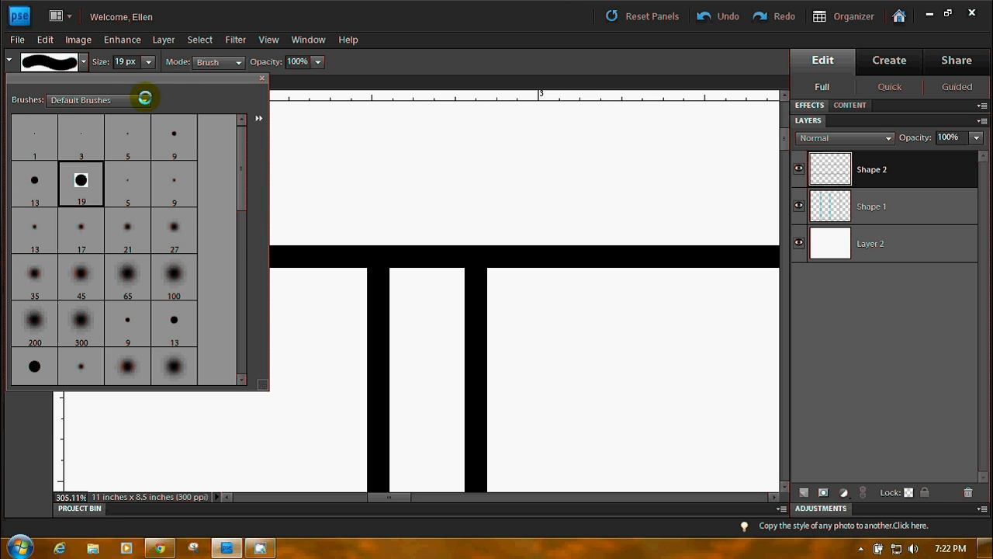
click(143, 101)
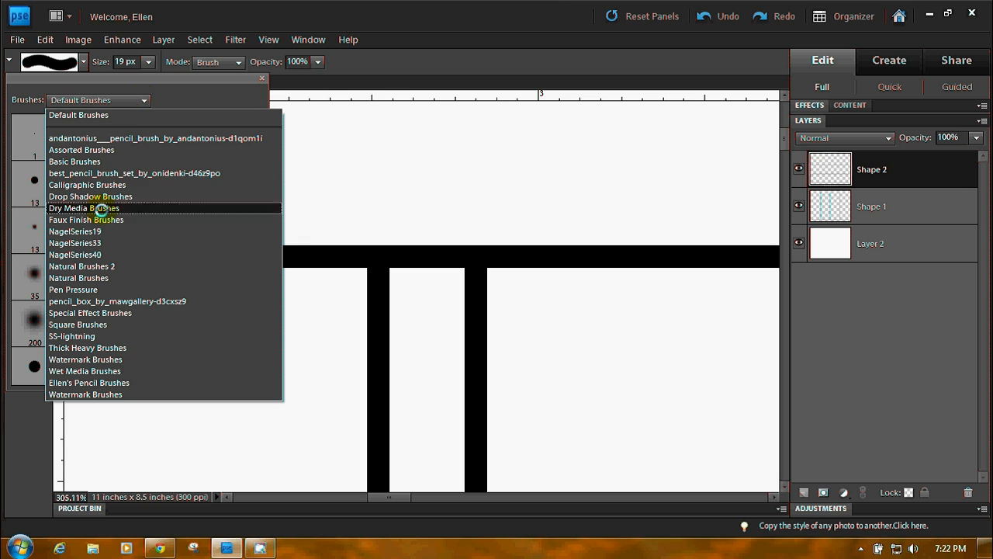
click(106, 324)
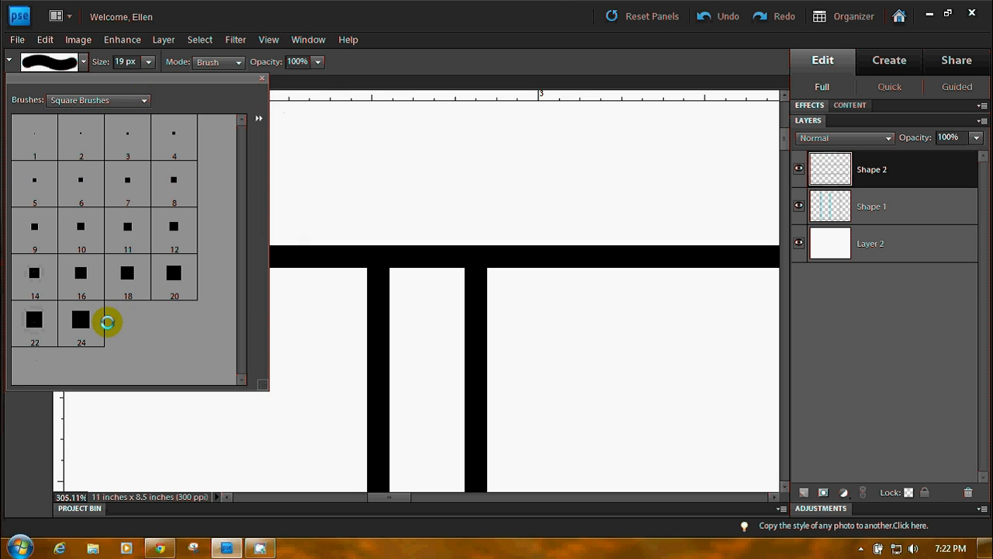
click(172, 224)
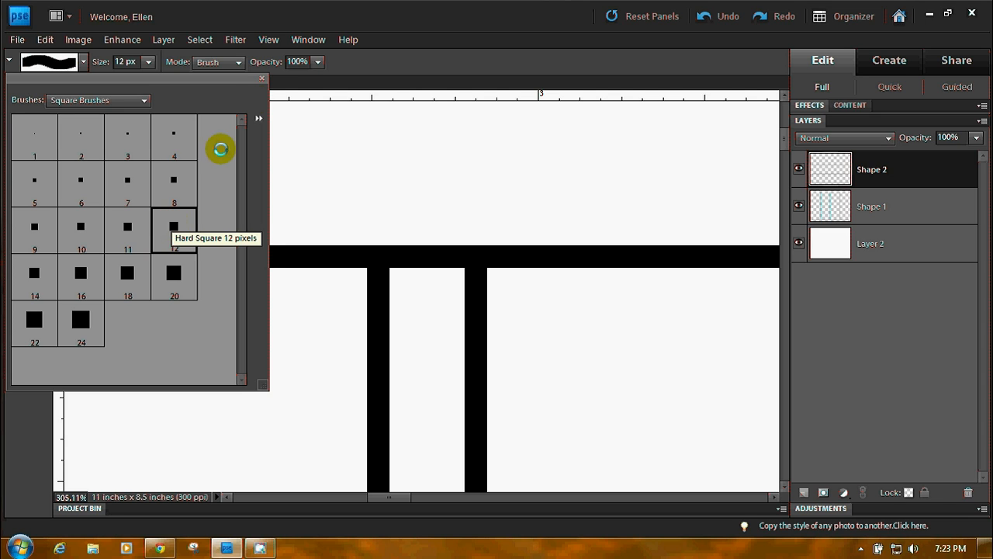
click(261, 78)
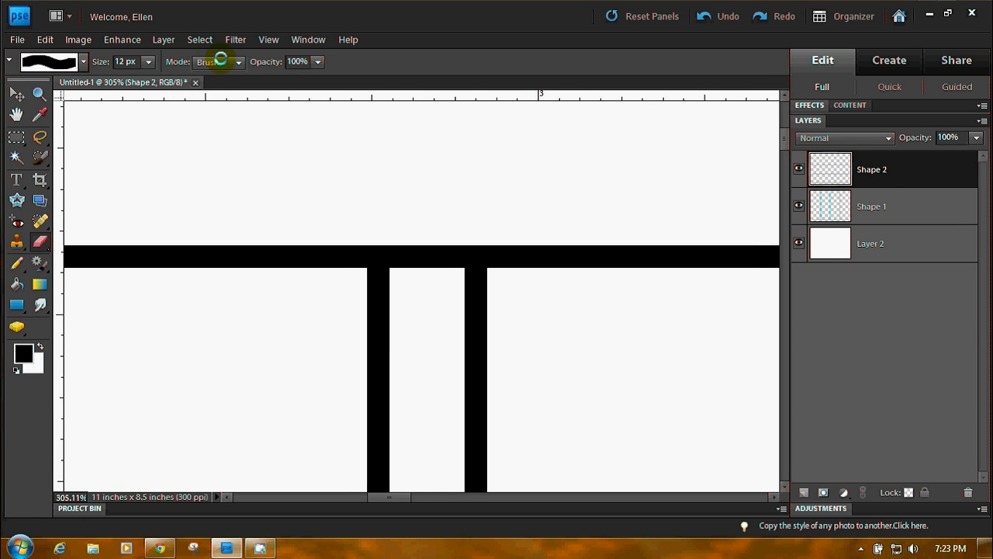
Step: Set the Eraser size to 33 px and erase the top outline where it crosses the gap between the first and second columns
click(148, 62)
drag(147, 69, 165, 78)
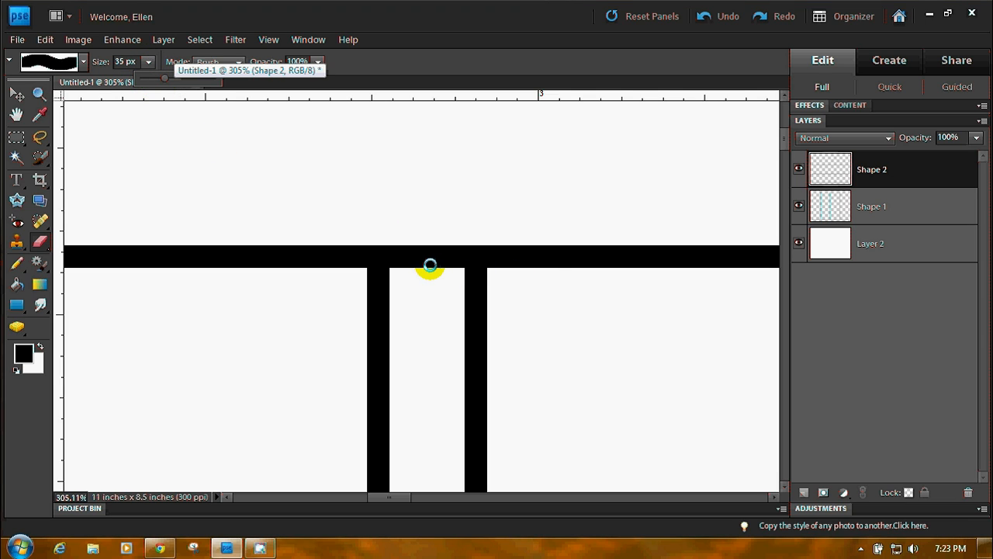
click(148, 62)
click(147, 63)
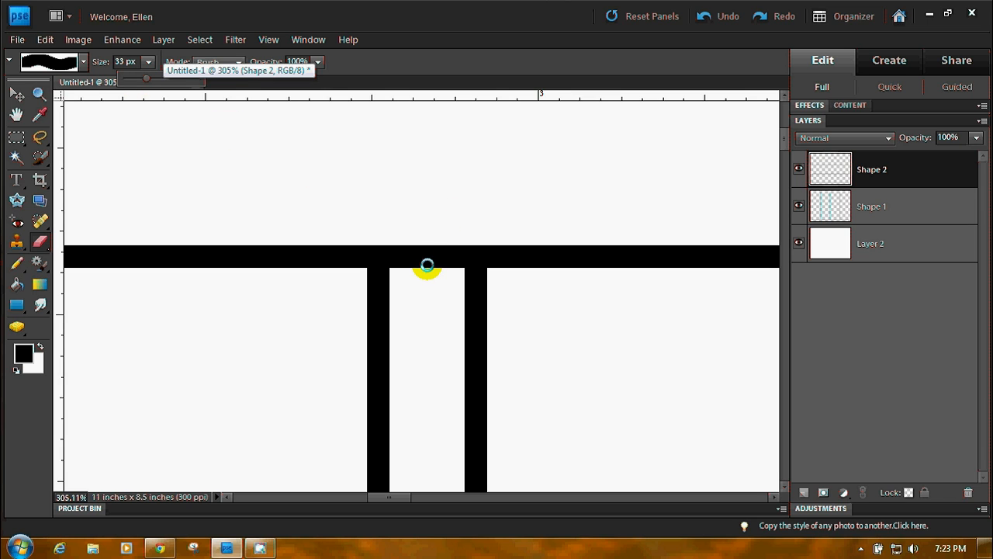
drag(427, 264, 426, 263)
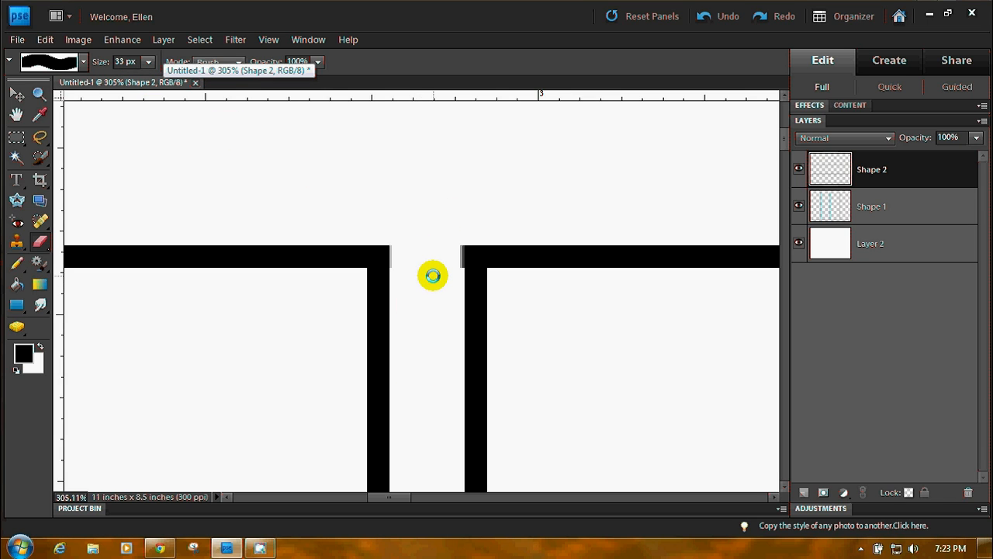
click(427, 270)
Step: Erase the top outline across the gap between the second and third columns
drag(394, 494, 503, 492)
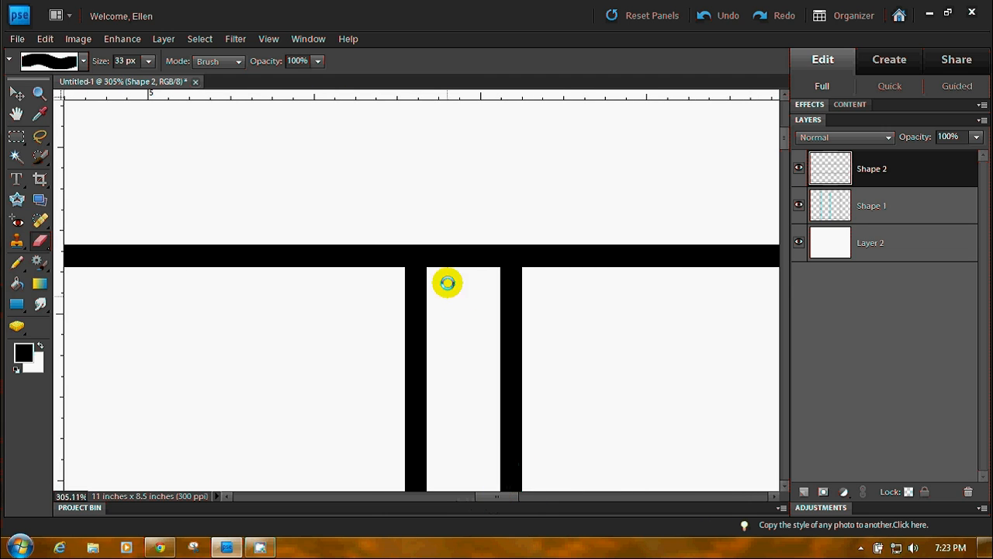
click(463, 262)
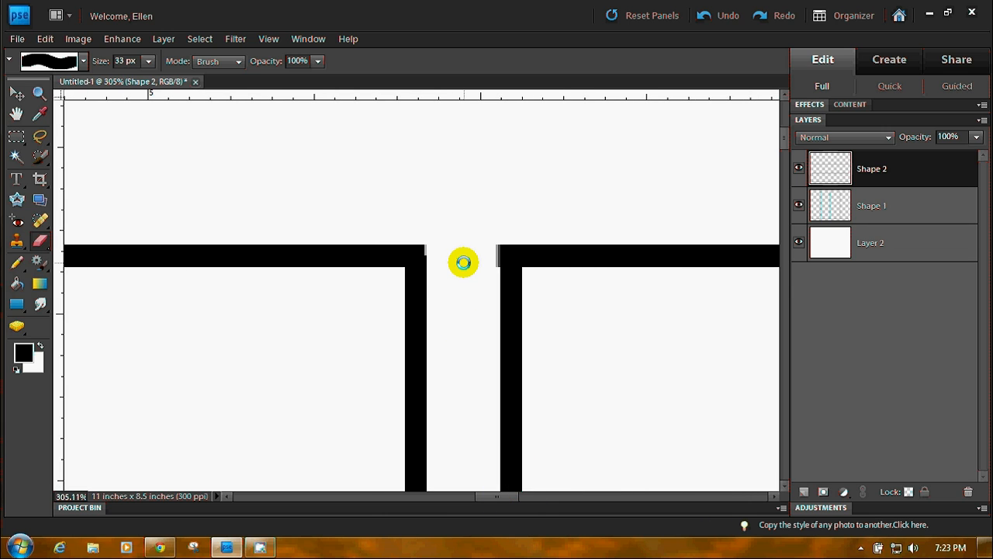
click(465, 262)
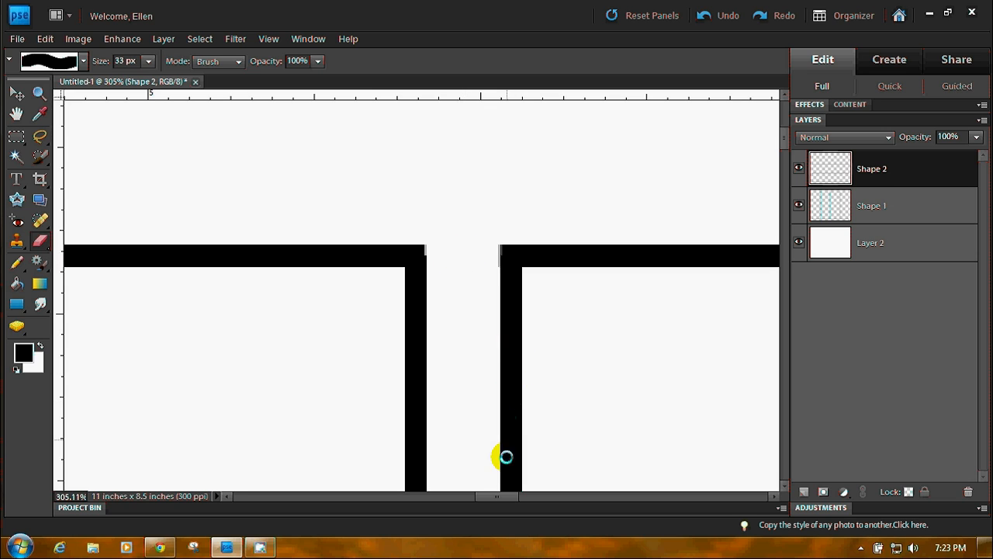
Step: Reduce the Eraser size to 25 px and erase the top outline across the gap between the third and fourth columns
drag(500, 495, 616, 500)
click(379, 265)
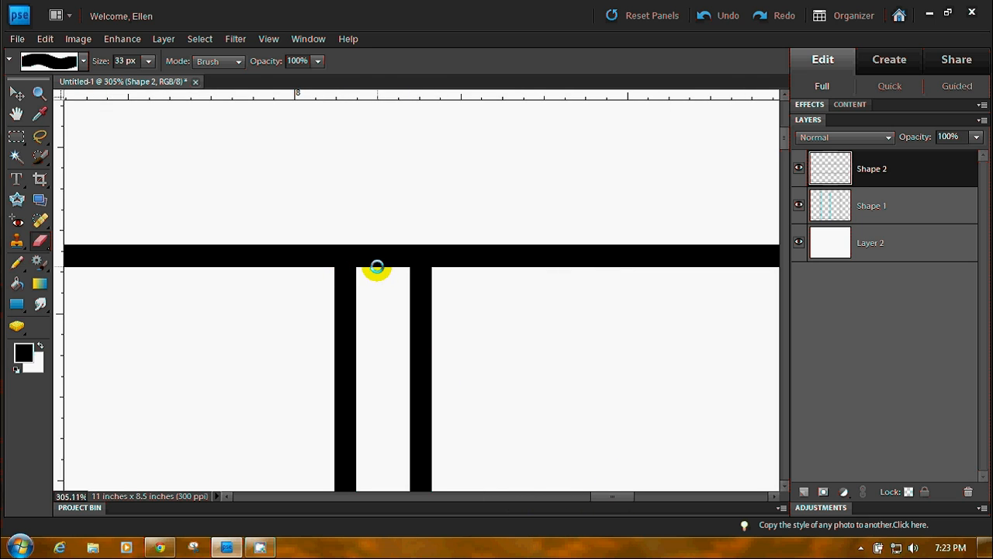
click(148, 61)
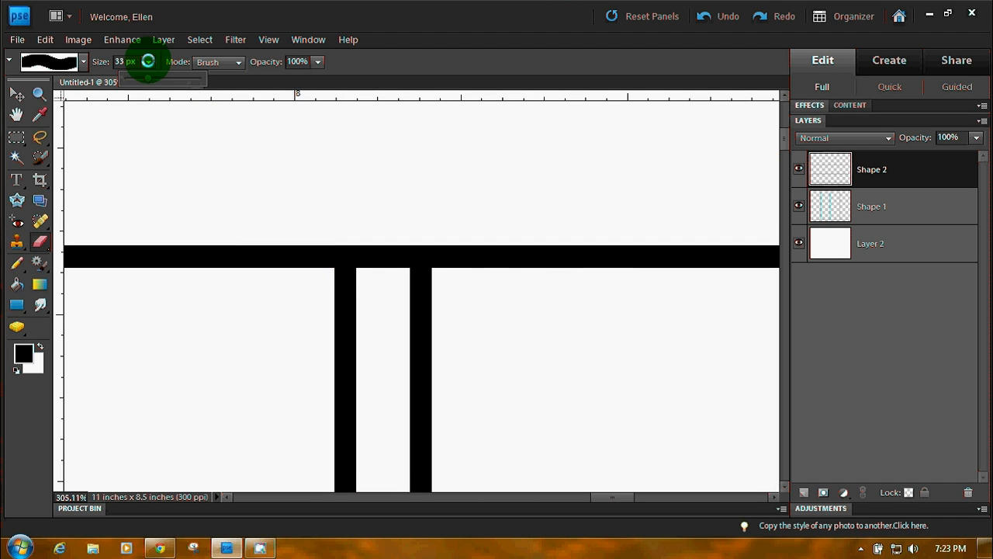
drag(143, 79, 141, 79)
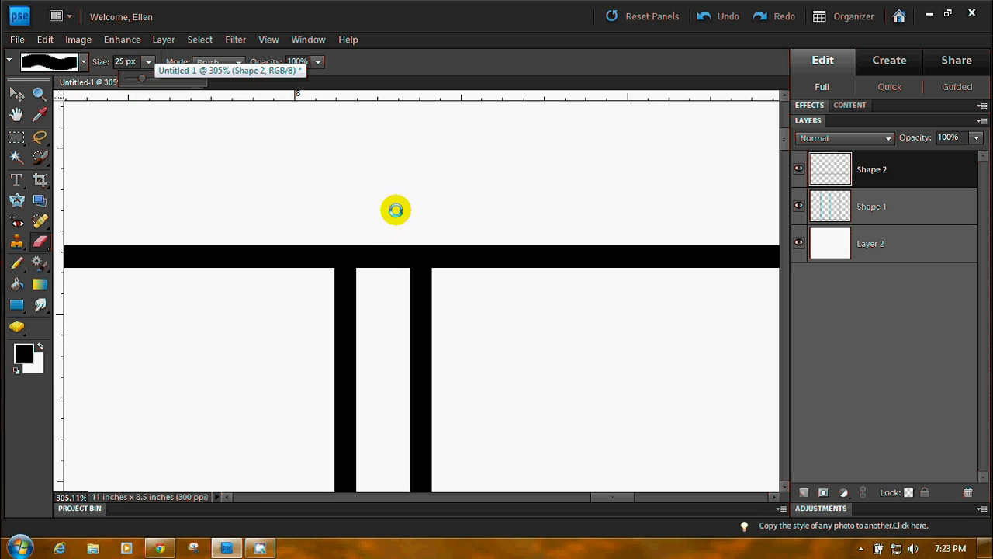
click(383, 260)
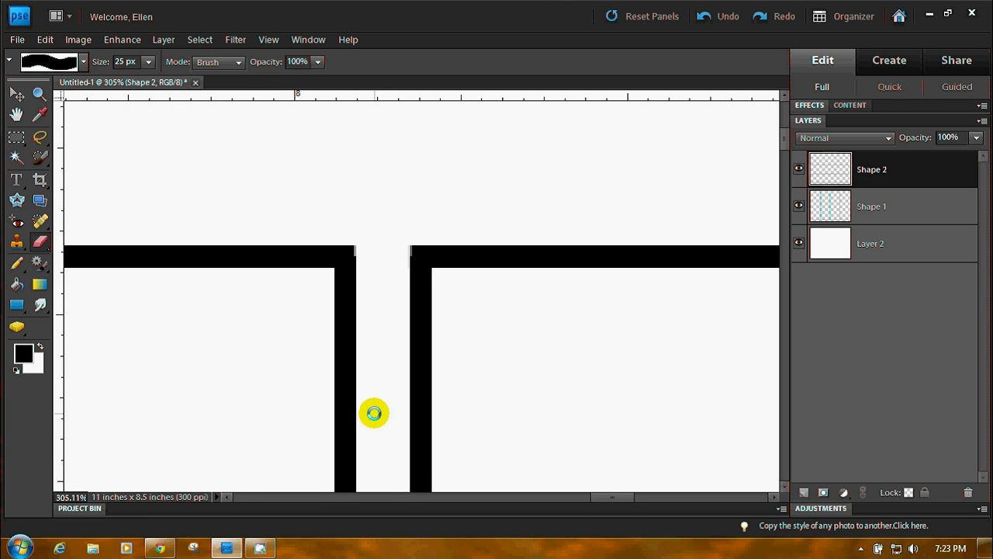
Step: On the Shape 1 layer, erase the page grid's right-hand outline across the gap between the first and second rows
drag(596, 496, 697, 494)
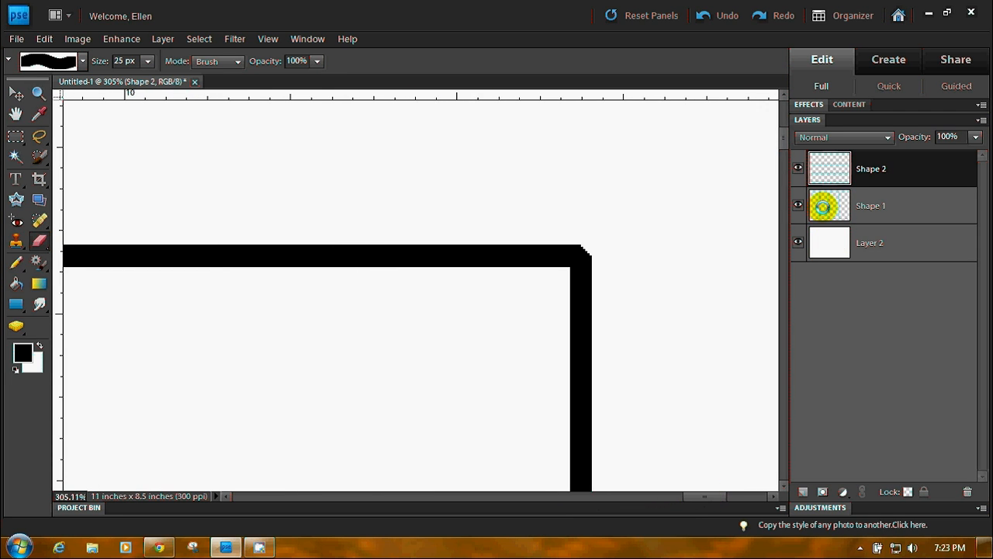
drag(784, 135, 780, 242)
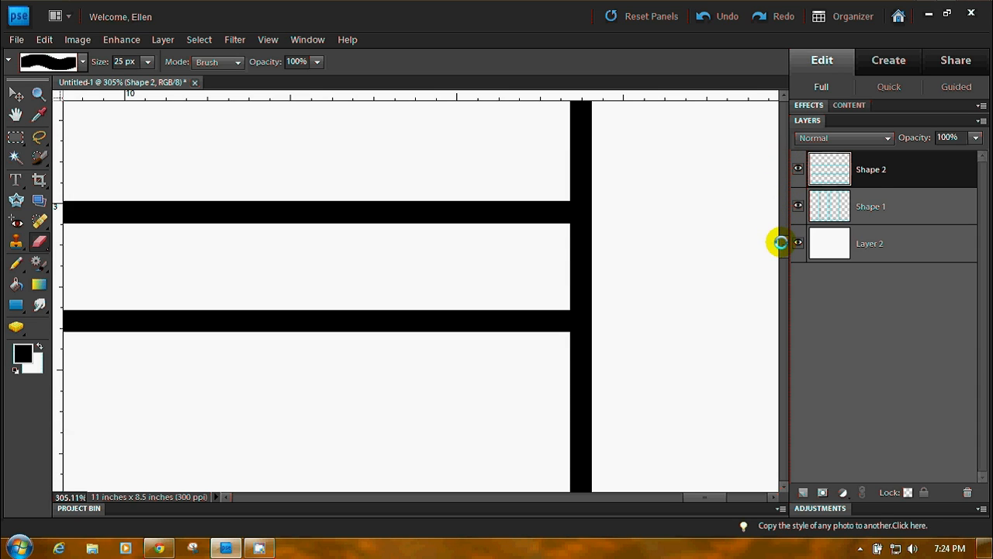
click(866, 204)
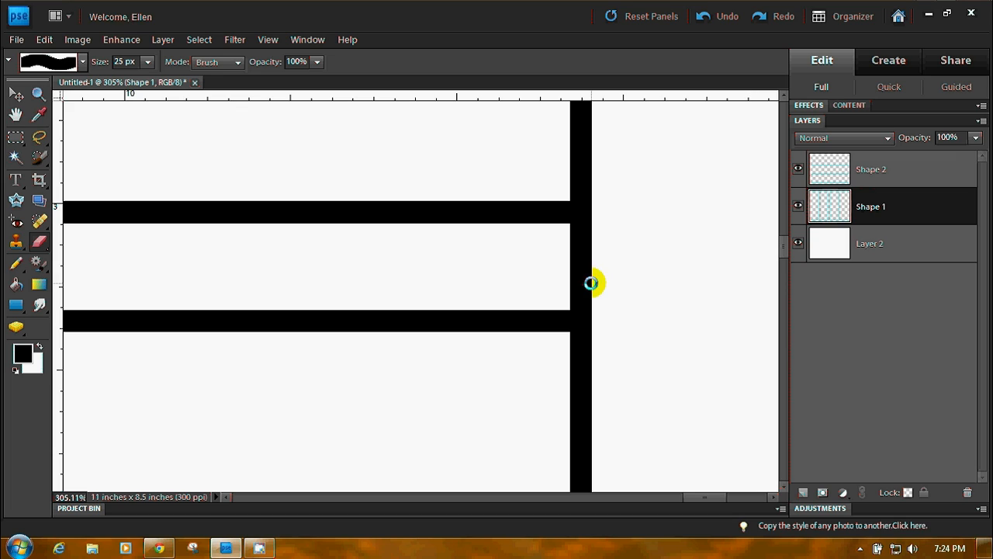
click(583, 250)
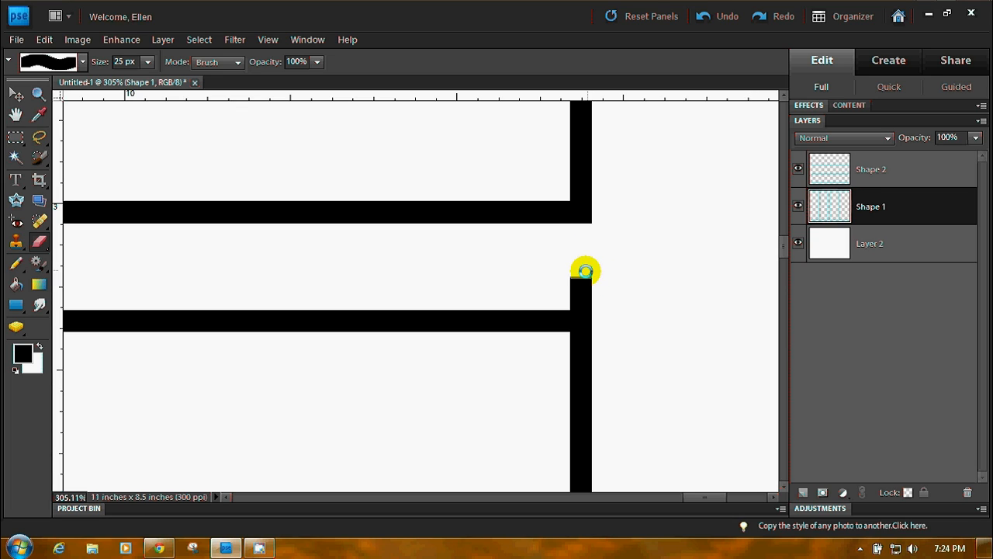
click(586, 282)
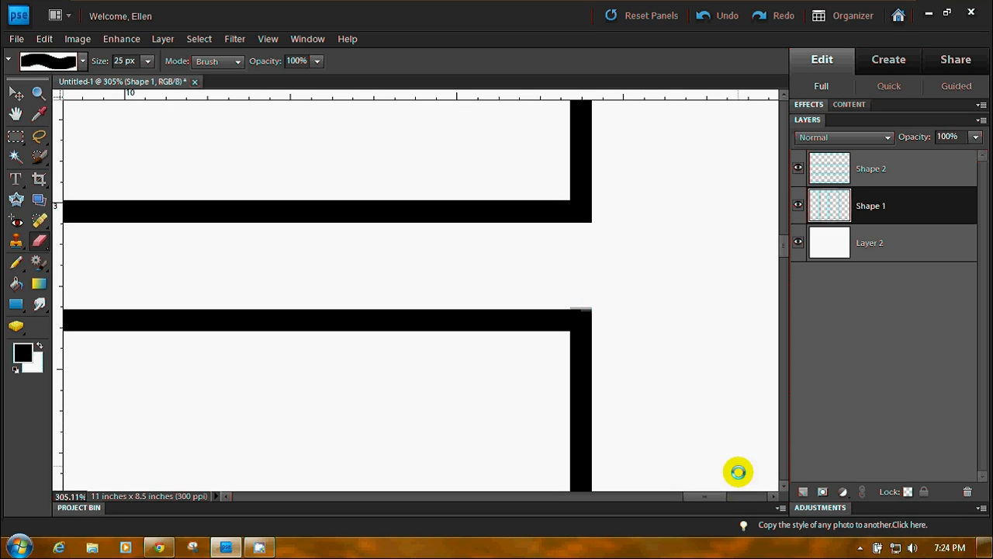
Step: Between the third and fourth columns, erase the vertical lines on Shape 1 and horizontal lines on Shape 2 crossing the first-to-second row gap intersection
drag(718, 496, 612, 492)
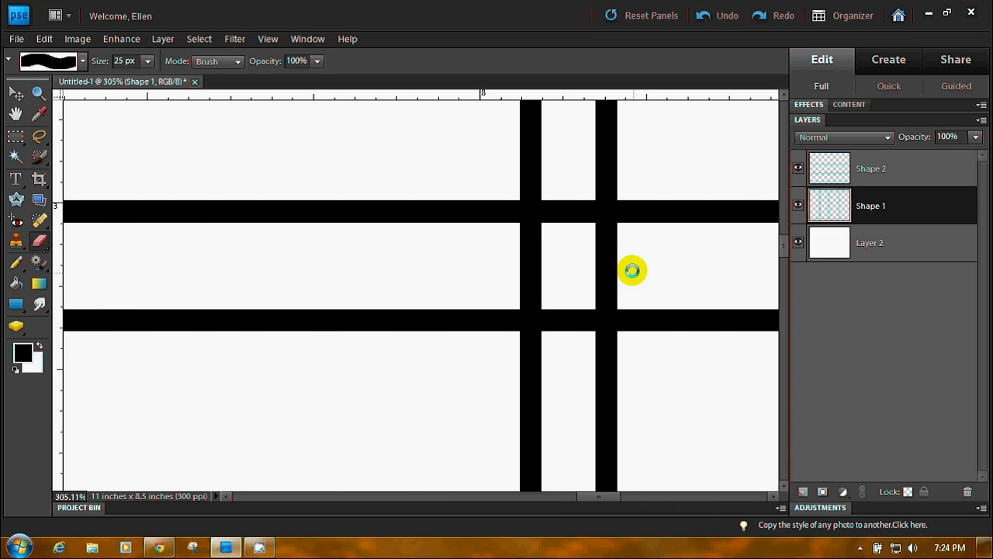
click(609, 250)
drag(609, 250, 605, 281)
drag(538, 250, 530, 282)
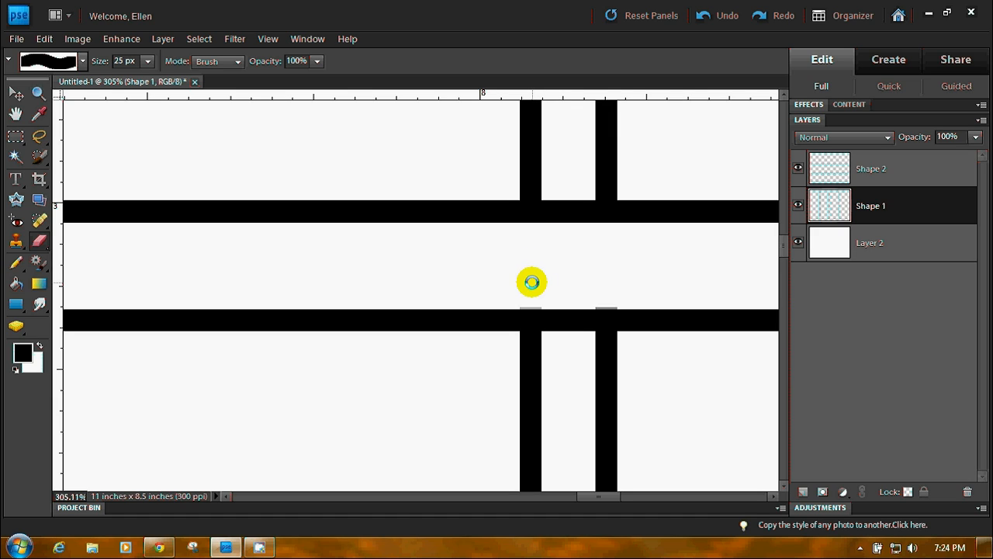
click(879, 166)
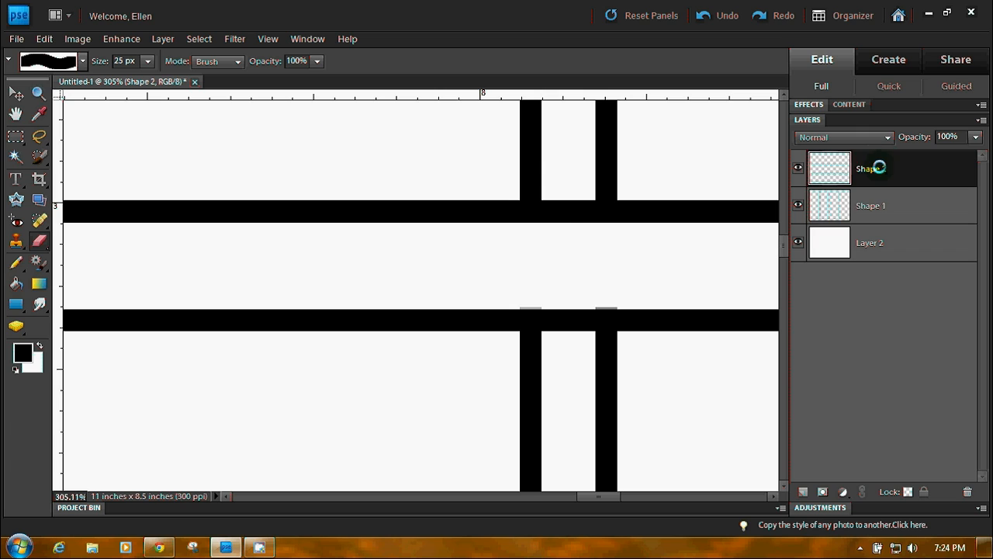
click(569, 215)
click(568, 332)
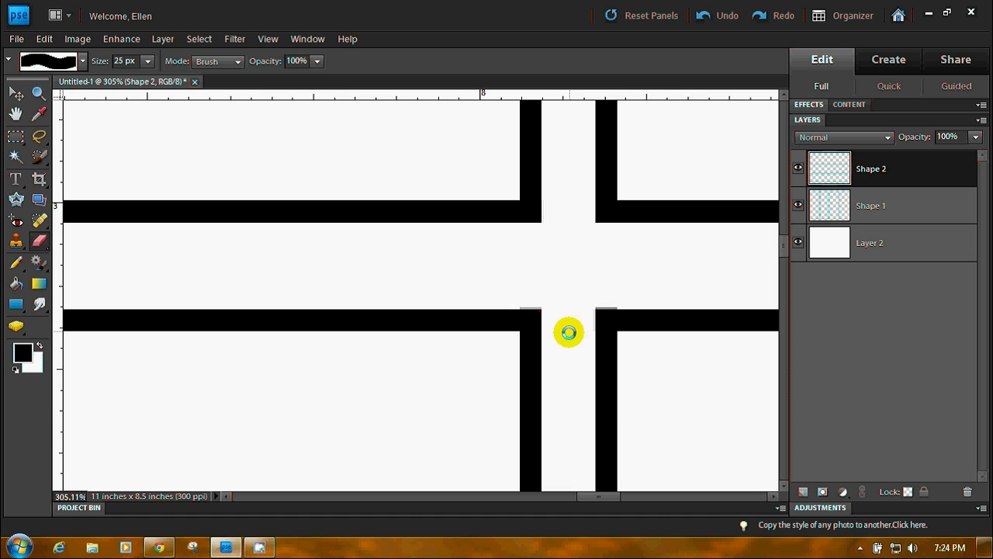
Step: Erase the horizontal lines on Shape 2 and vertical lines on Shape 1 where the second-third column gap meets the first-second row gap
drag(599, 497, 506, 495)
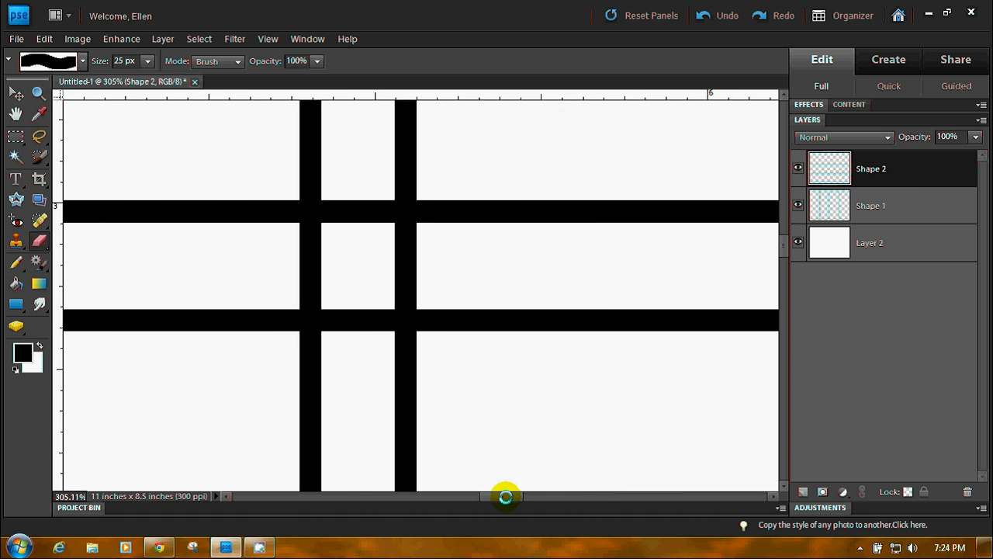
click(349, 213)
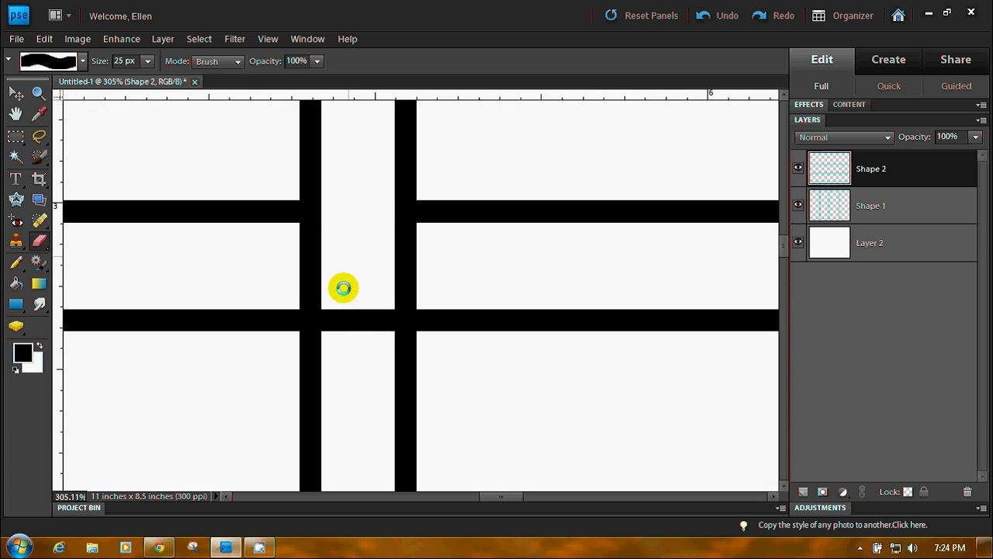
click(349, 321)
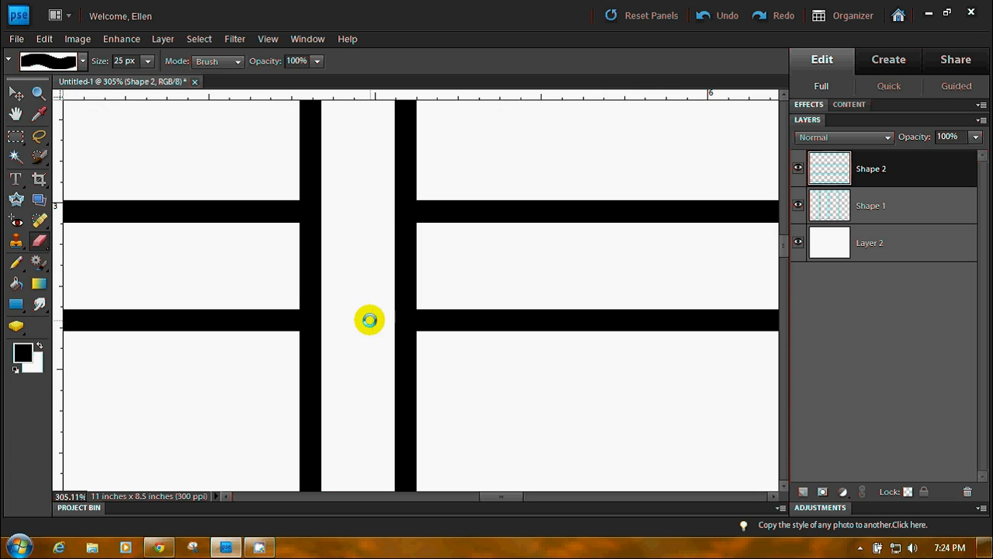
click(869, 205)
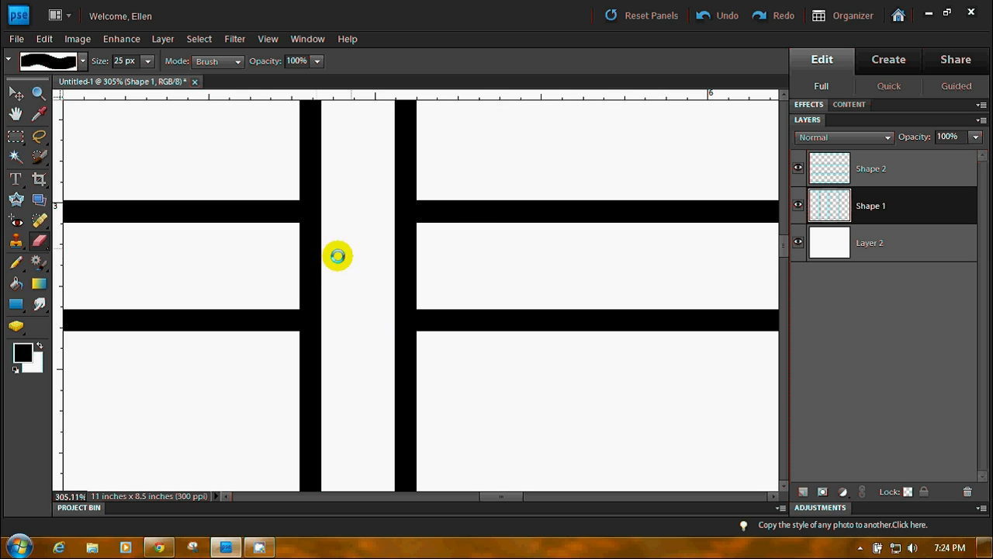
drag(312, 250, 314, 280)
drag(406, 250, 401, 282)
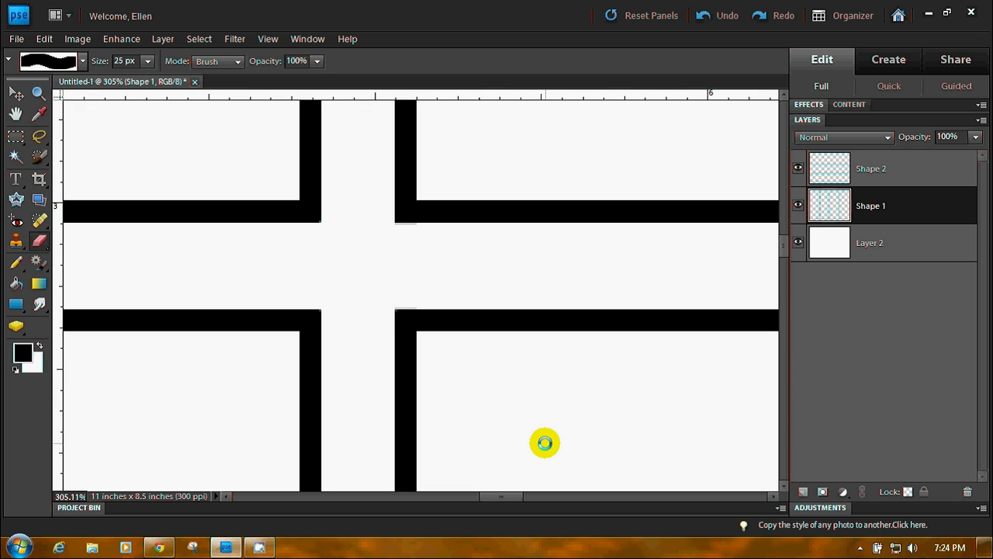
Step: Clear the first-second column and first-second row gap intersection, erasing its vertical lines on Shape 1 and horizontal lines on Shape 2
drag(512, 496, 400, 495)
drag(371, 247, 368, 304)
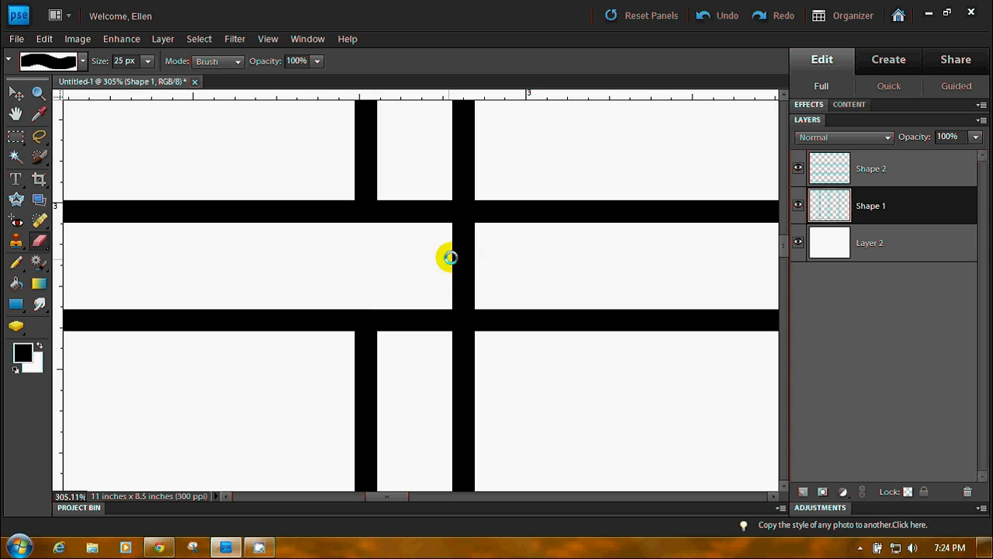
mouse_move(463, 249)
mouse_down()
mouse_move(473, 279)
mouse_move(464, 304)
mouse_up()
click(876, 167)
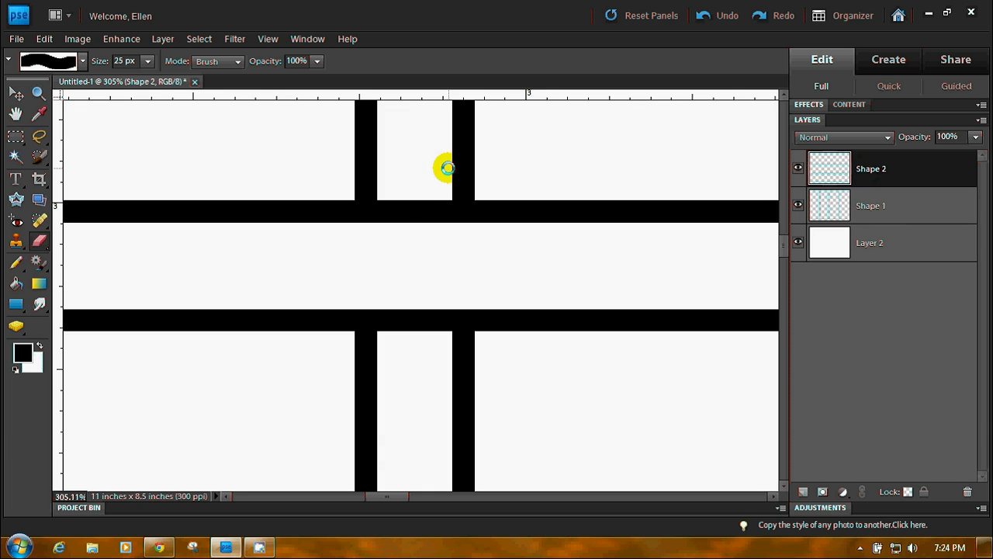
click(403, 211)
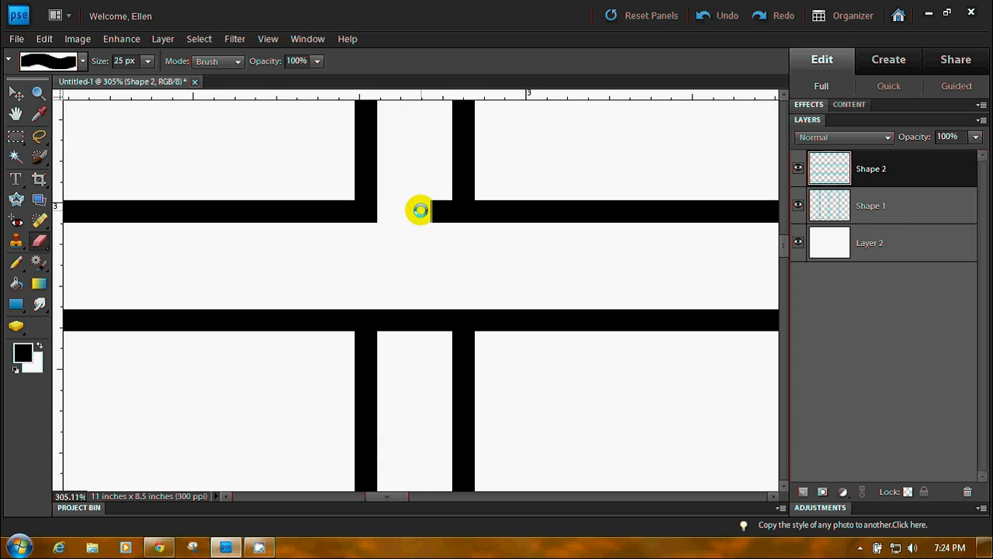
click(425, 211)
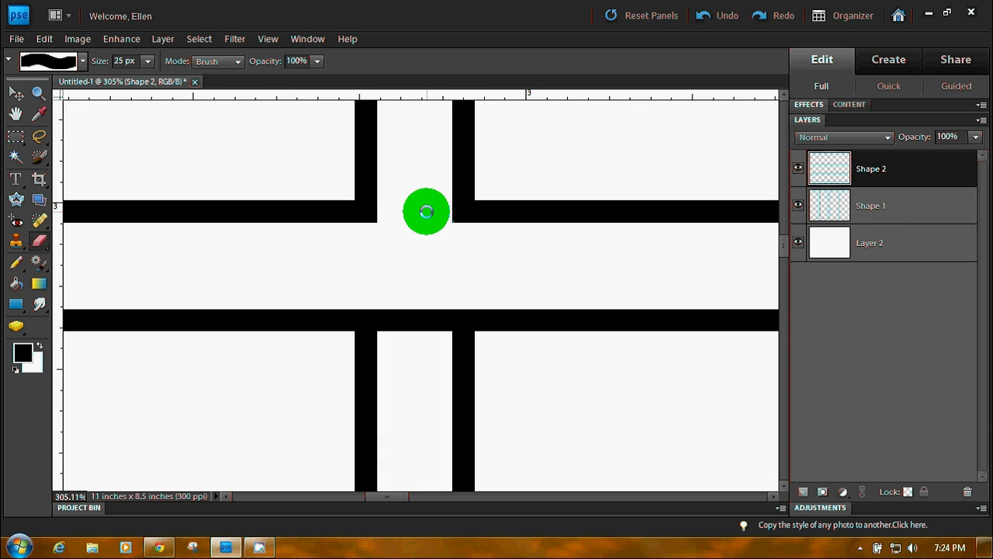
click(424, 318)
click(402, 323)
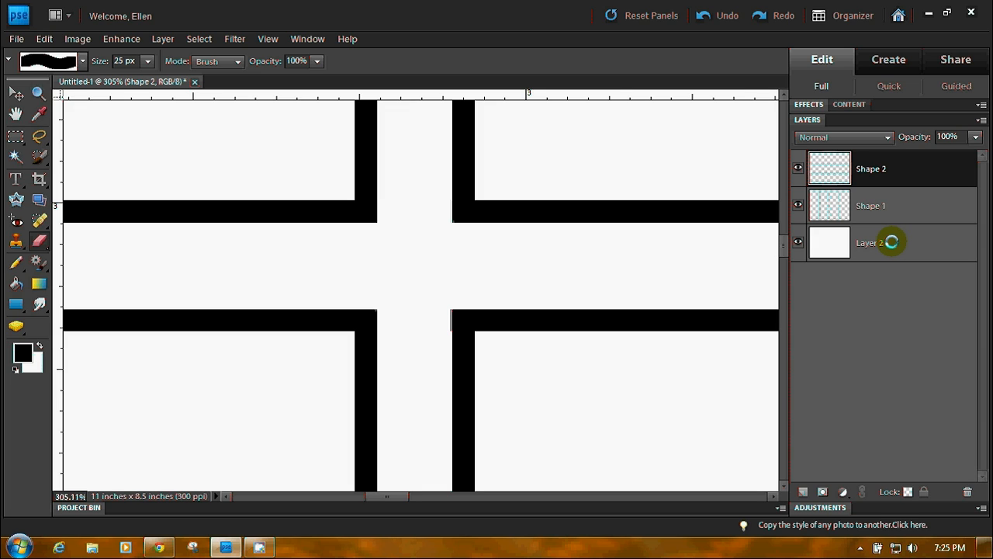
Step: Delete the white Layer 2 beneath the grid outlines
drag(875, 242, 967, 494)
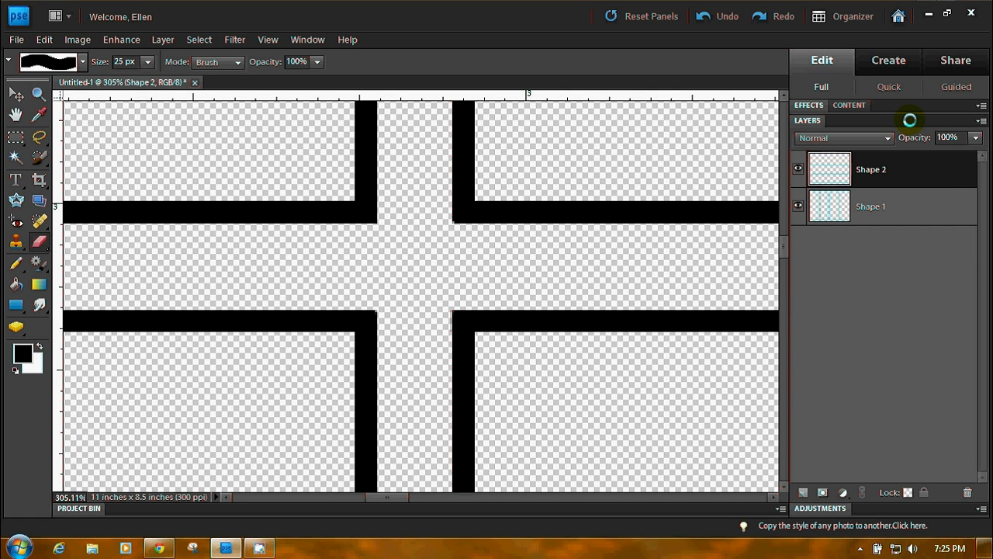
right_click(928, 165)
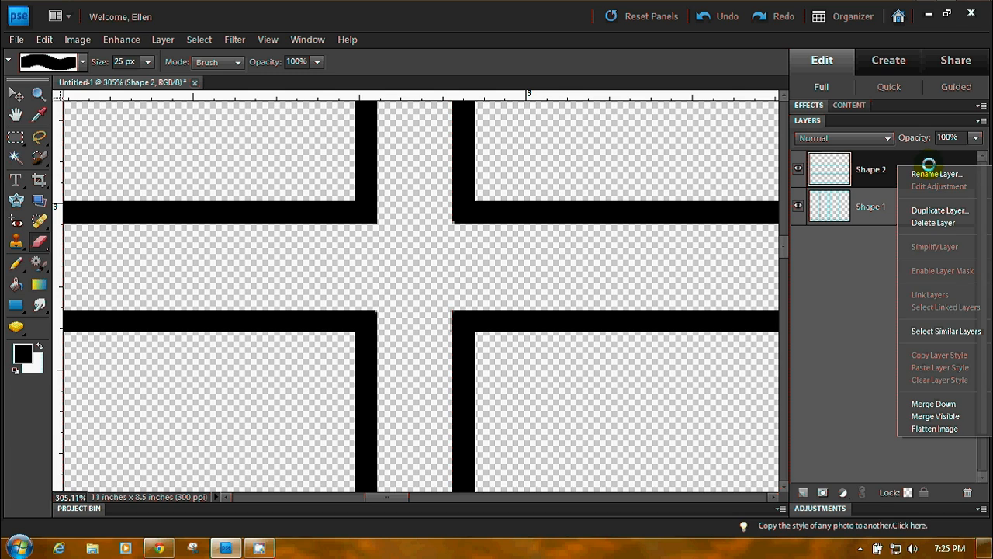
click(935, 428)
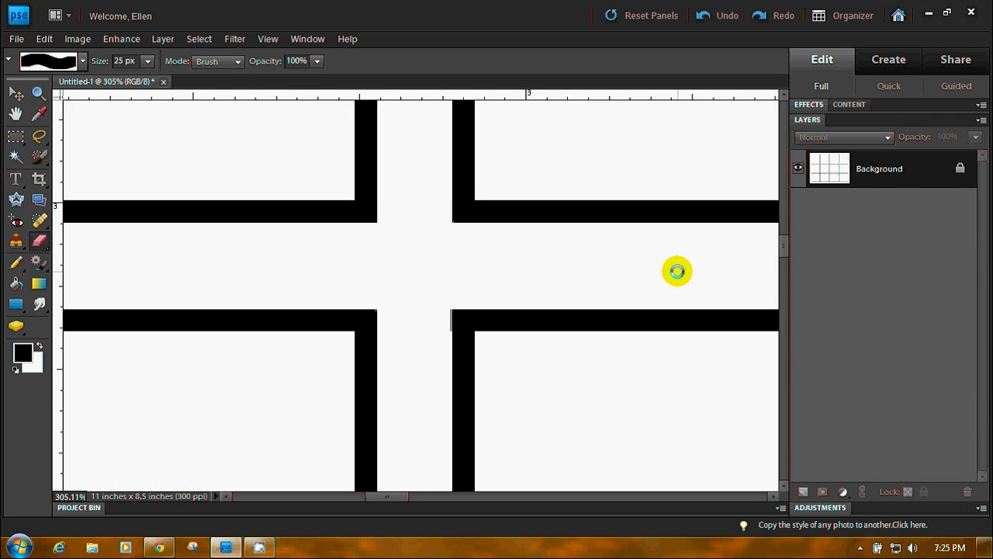
click(698, 16)
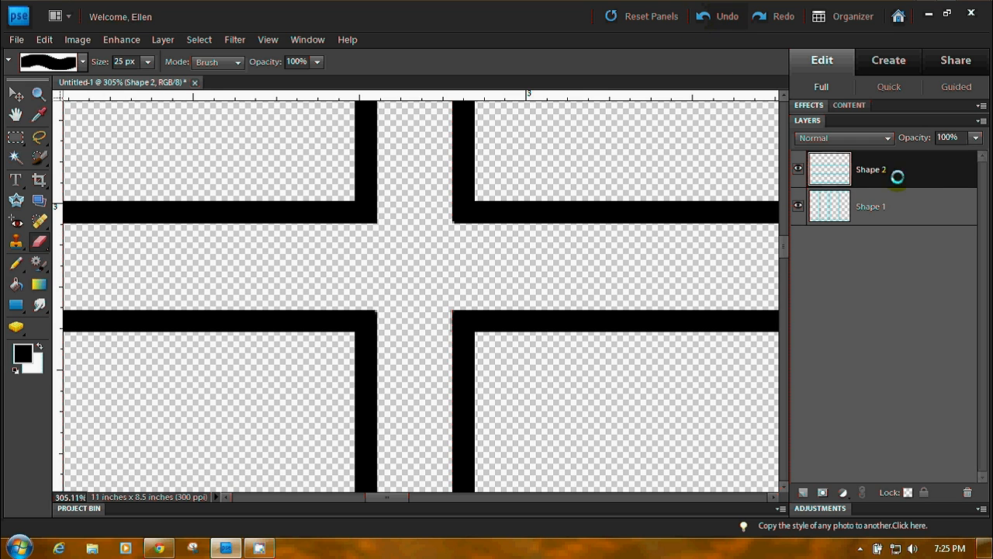
Step: Merge the visible Shape 1 and Shape 2 layers into one layer, keeping the transparent background
right_click(910, 165)
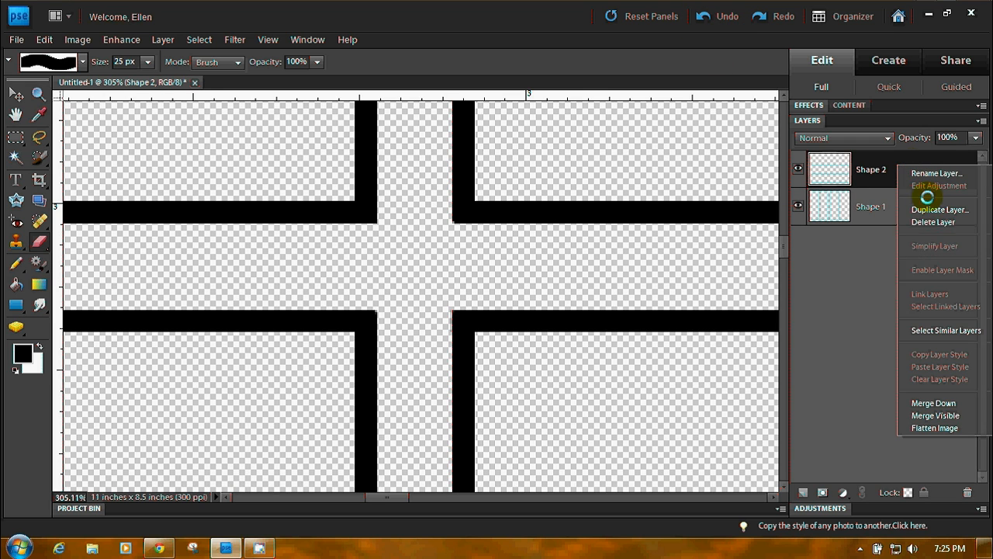
click(950, 415)
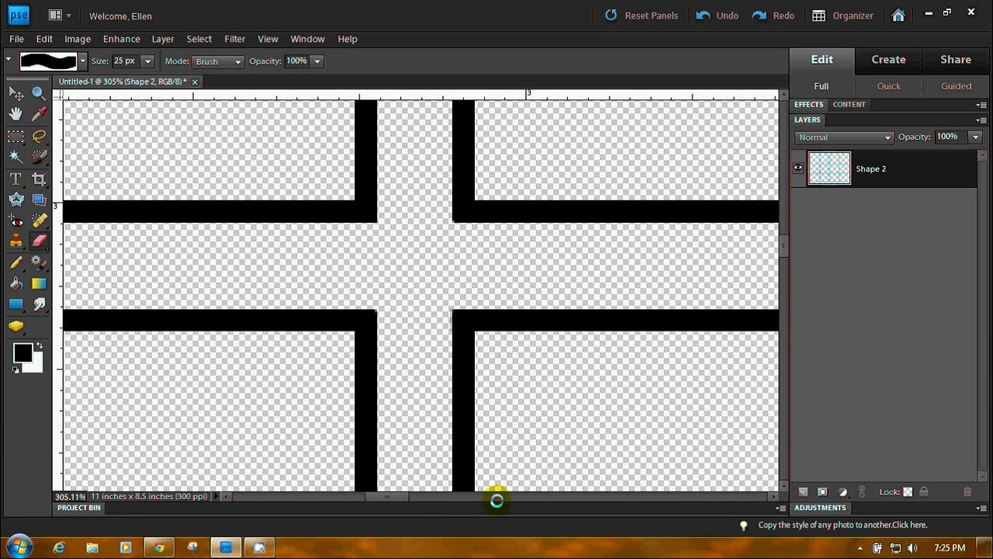
Step: Erase the grid's left-hand outline across the gap between the first and second rows, and fit the whole page on screen
drag(378, 495, 289, 496)
drag(269, 248, 265, 285)
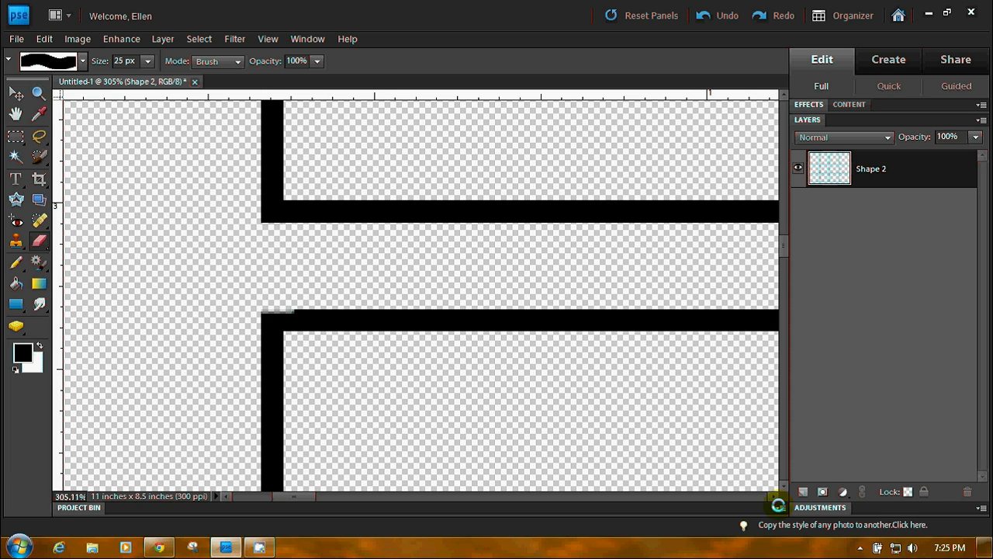
click(268, 39)
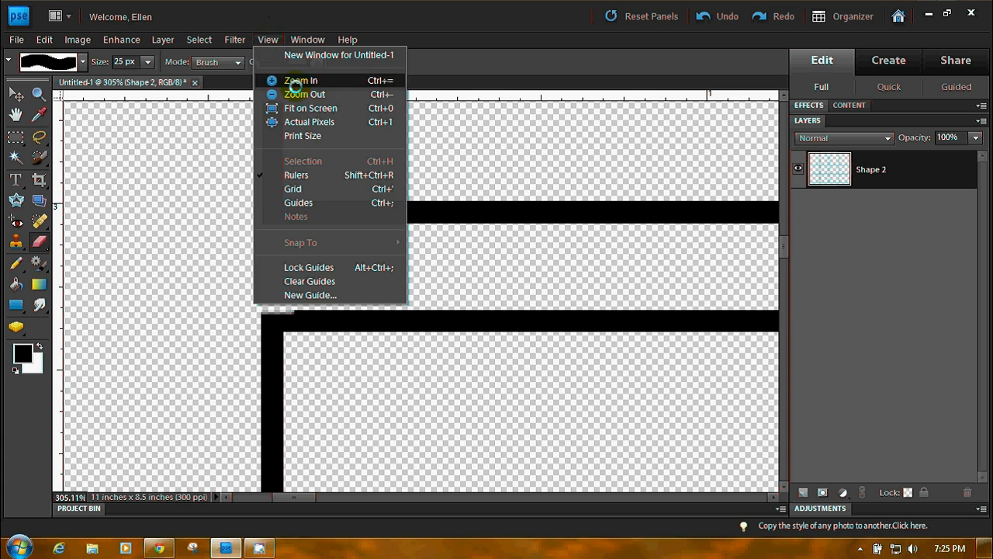
click(305, 107)
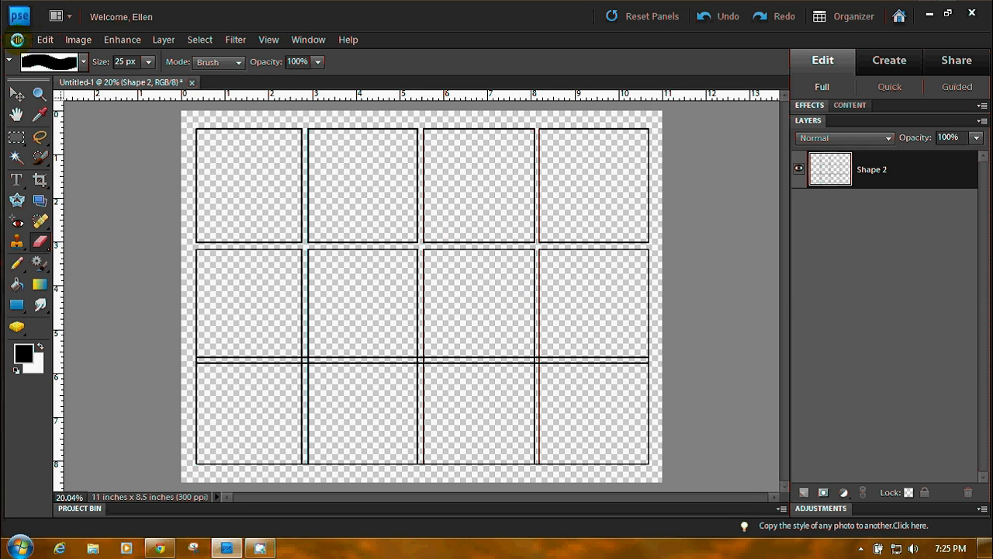
Step: Save the document in My Pictures as Comic Template 2 in Photoshop format with layers kept, and close it
click(18, 40)
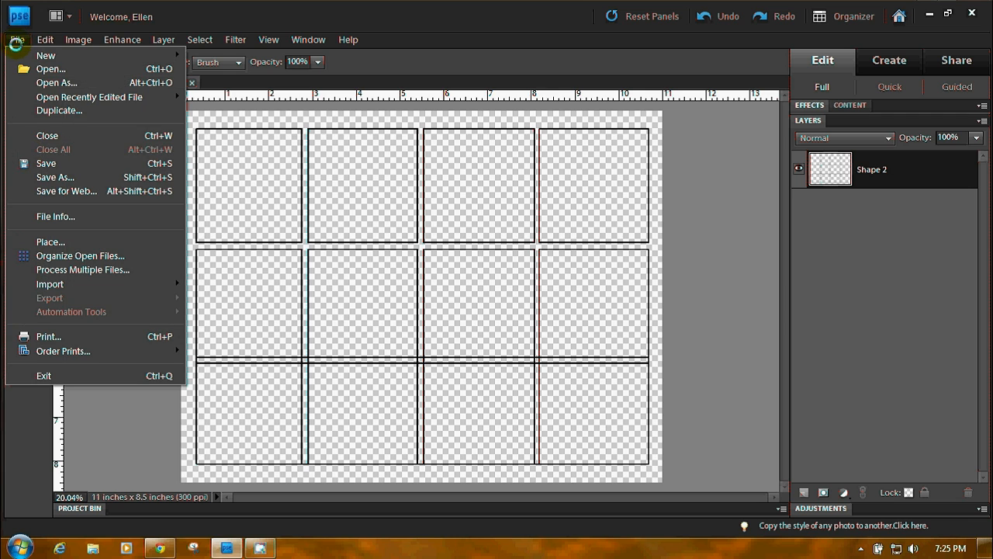
click(58, 178)
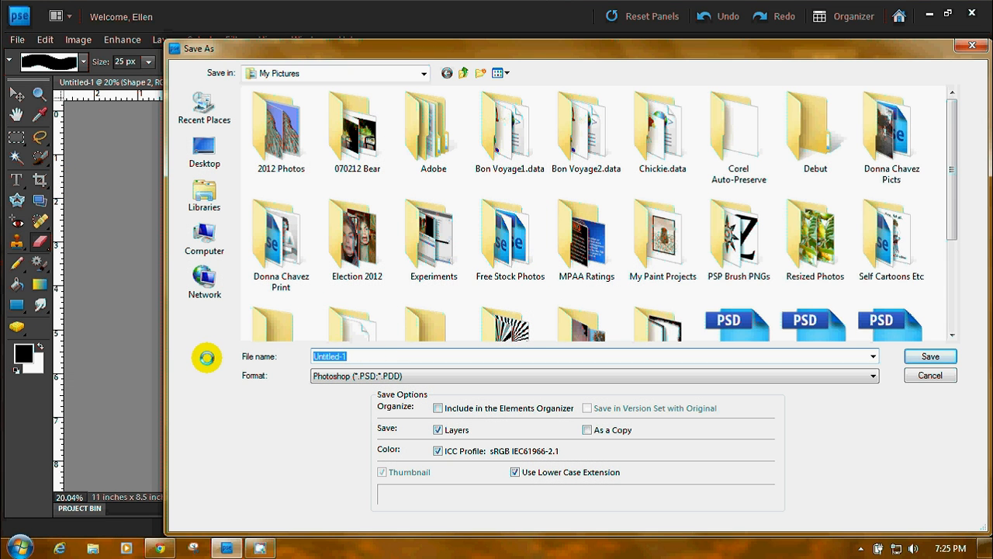
text(Comic Temp)
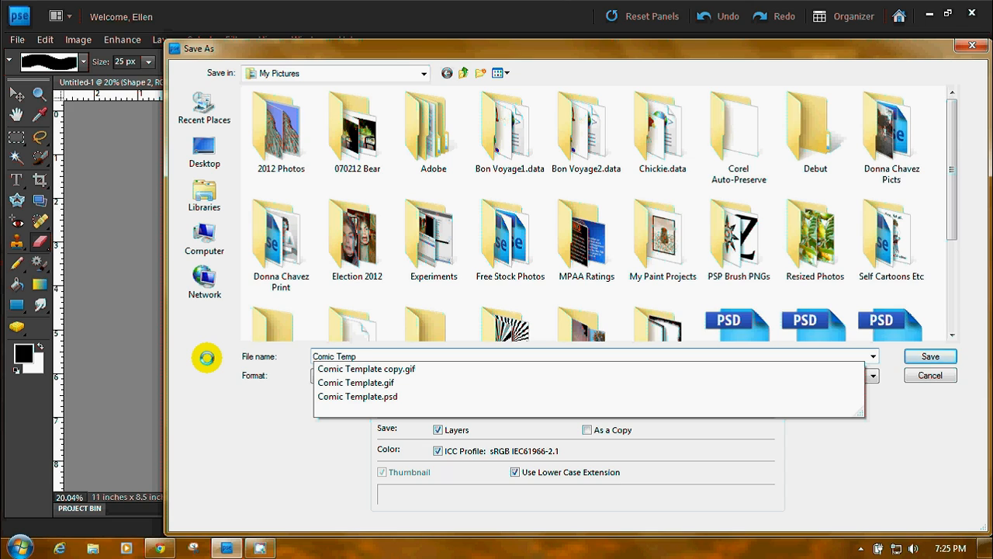
text(late 2)
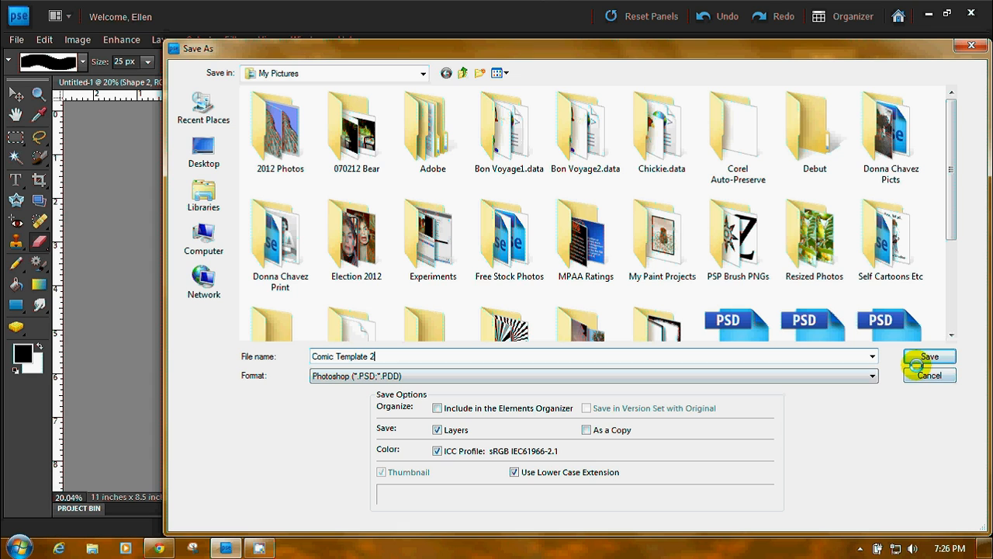
click(929, 355)
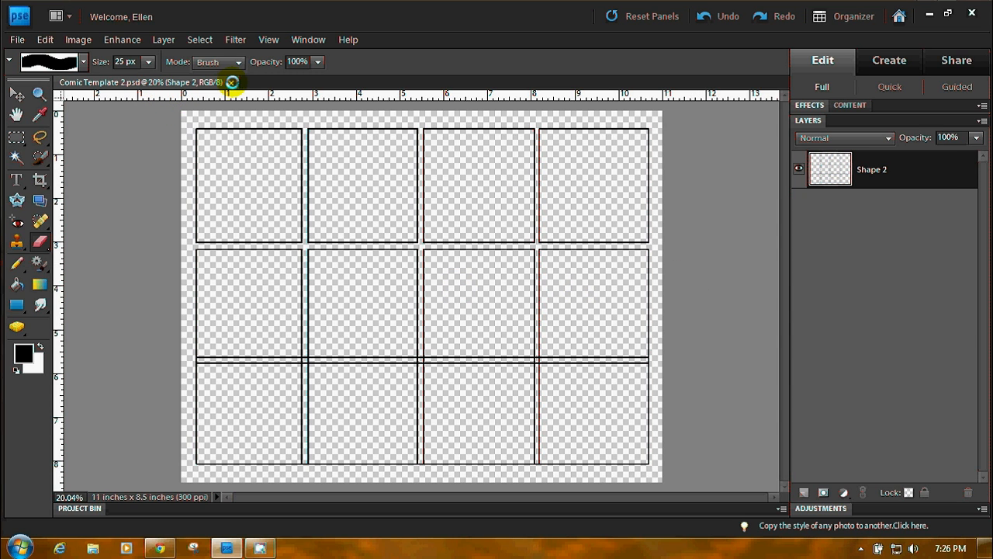
click(231, 81)
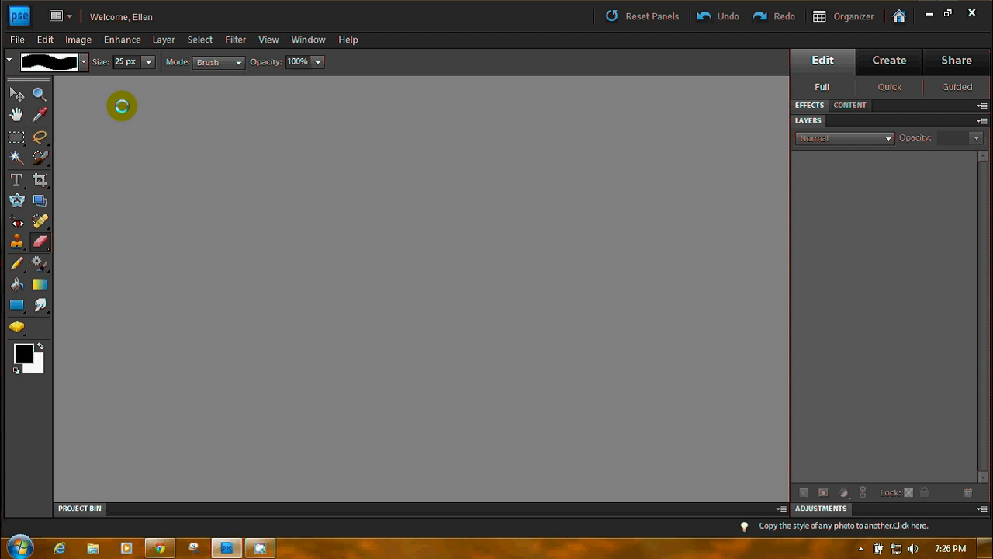
Step: Open the finished Comic Template PSD file from the My Pictures folder
click(16, 39)
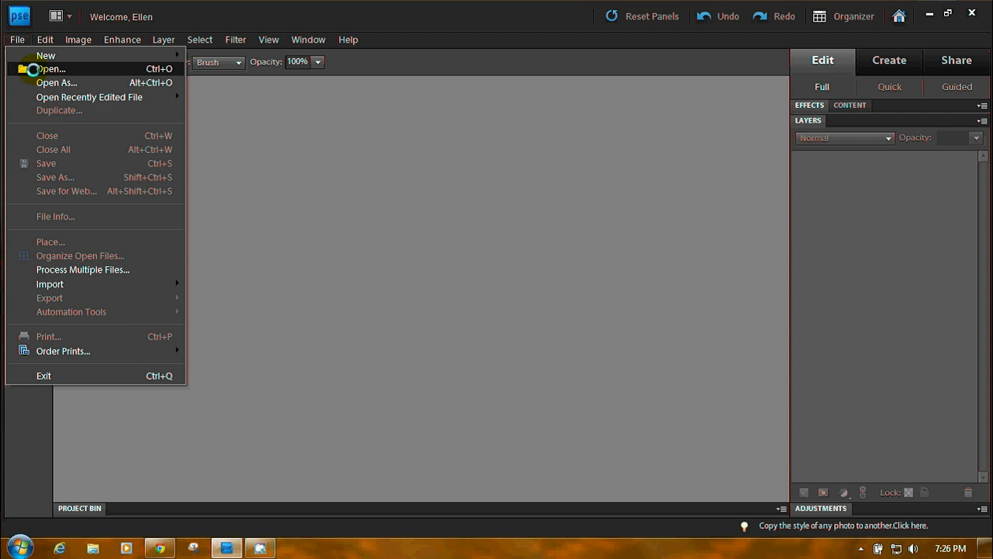
click(27, 68)
drag(965, 115, 957, 189)
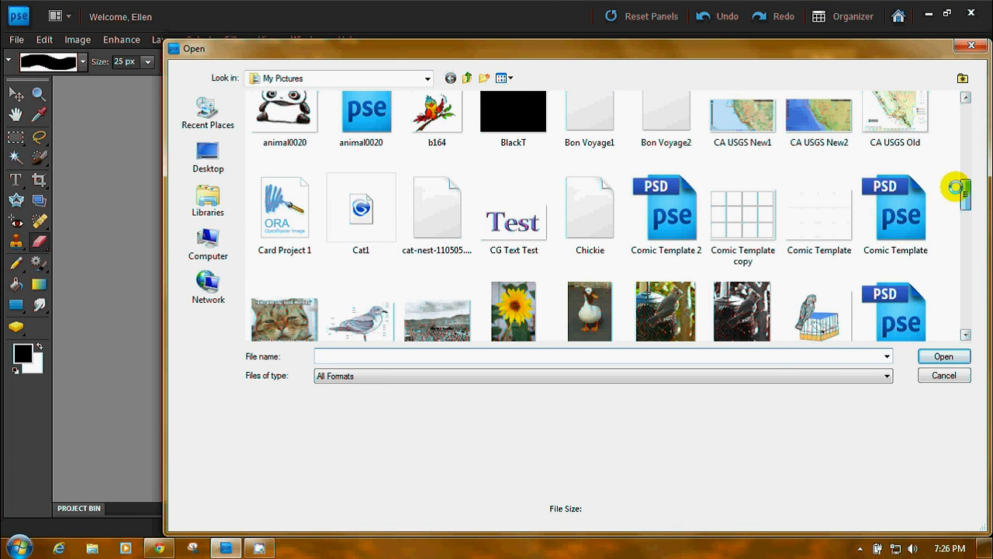
click(900, 209)
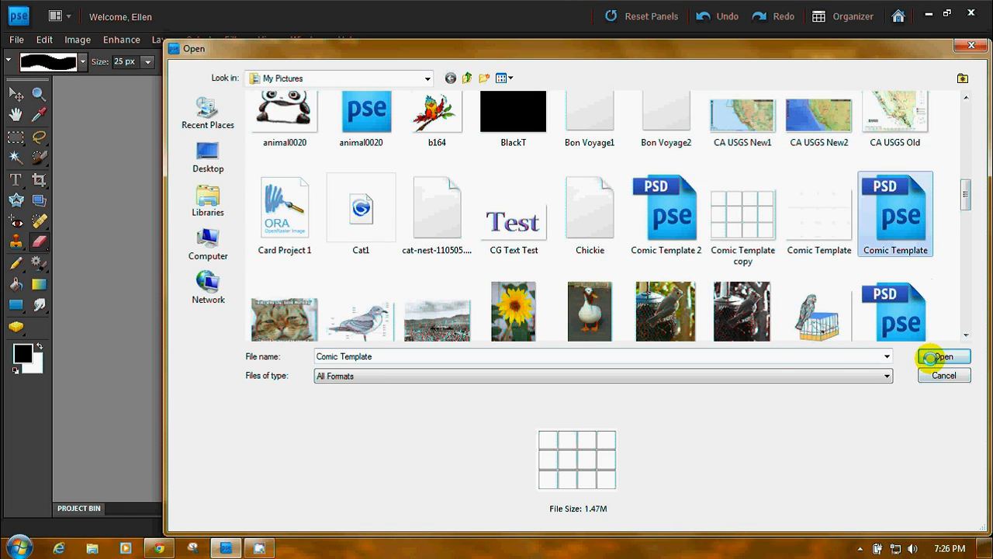
click(931, 356)
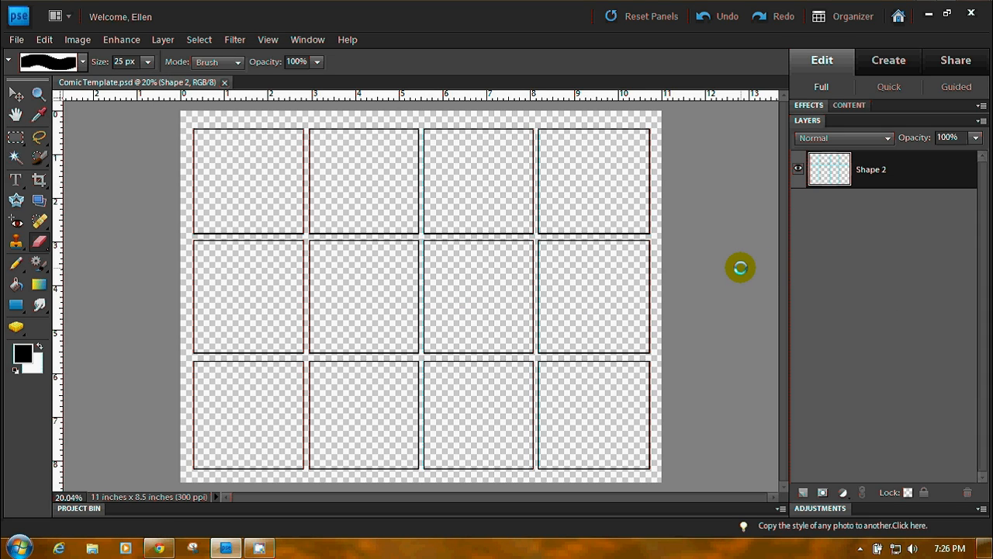
Step: Rename the Shape 2 layer as Template
double_click(869, 169)
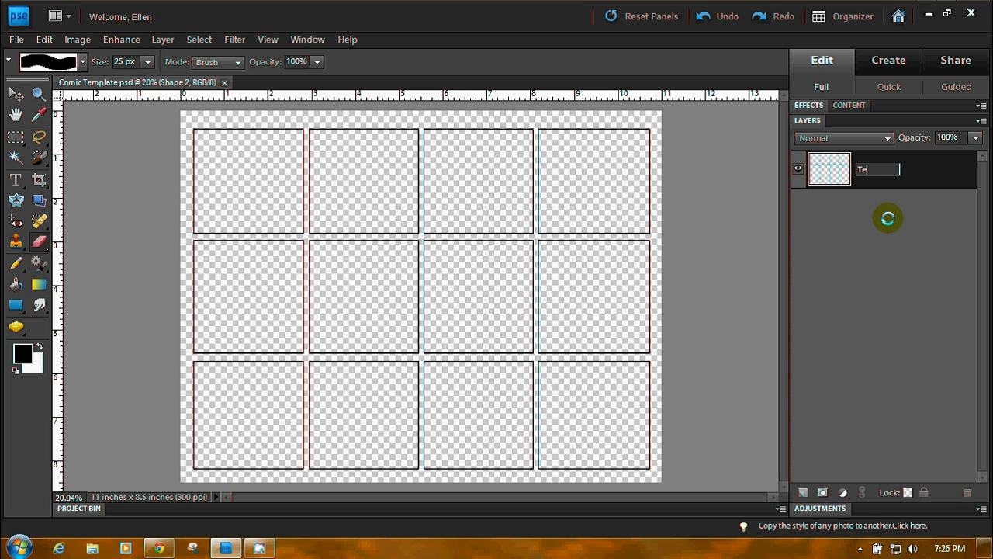
text(e)
key(Return)
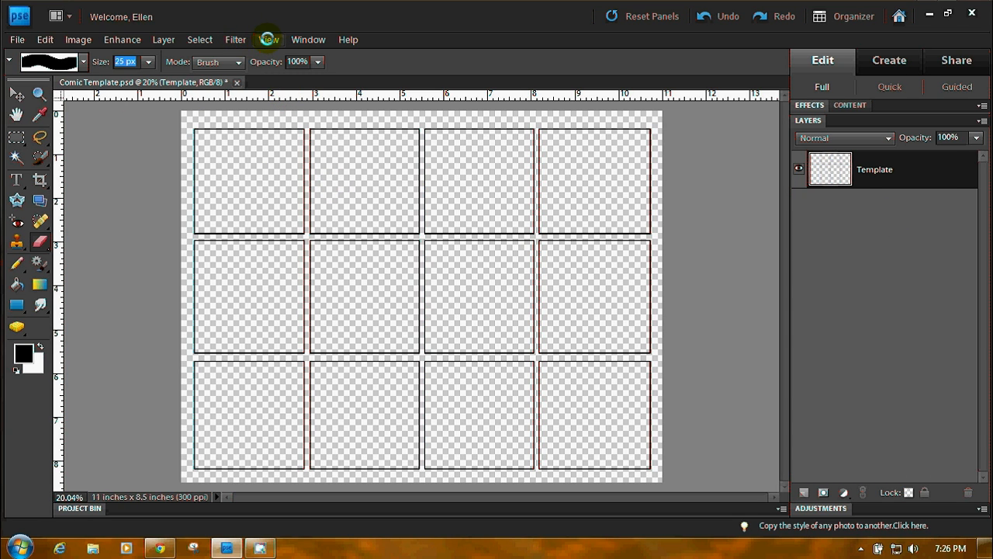
Step: Hide the rulers around the Comic Template document
click(269, 39)
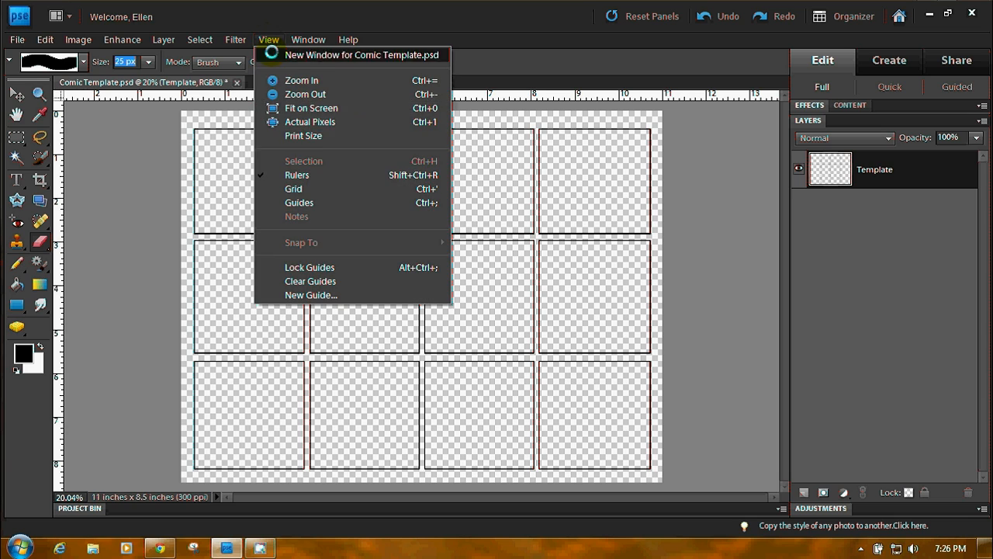
click(299, 175)
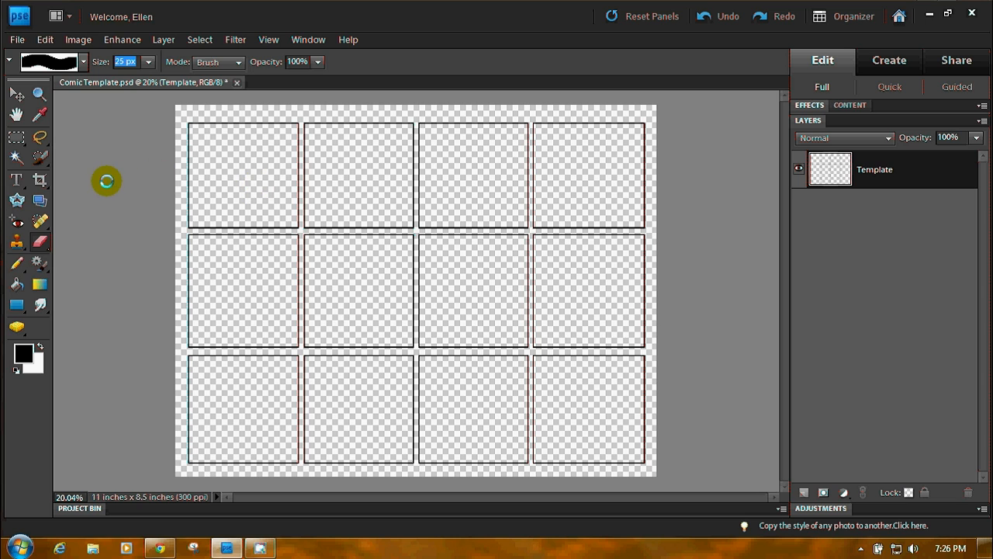
click(16, 38)
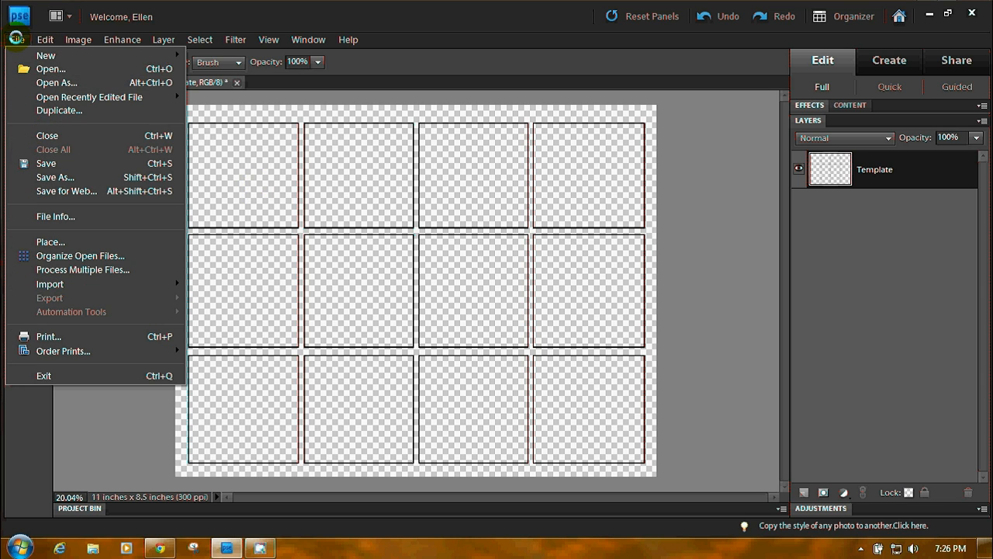
click(47, 177)
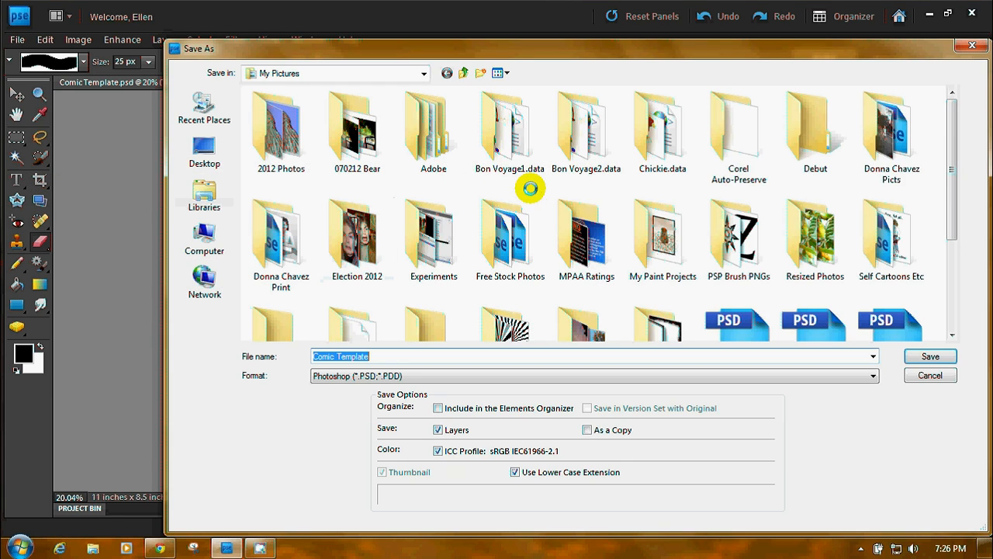
drag(949, 181, 939, 237)
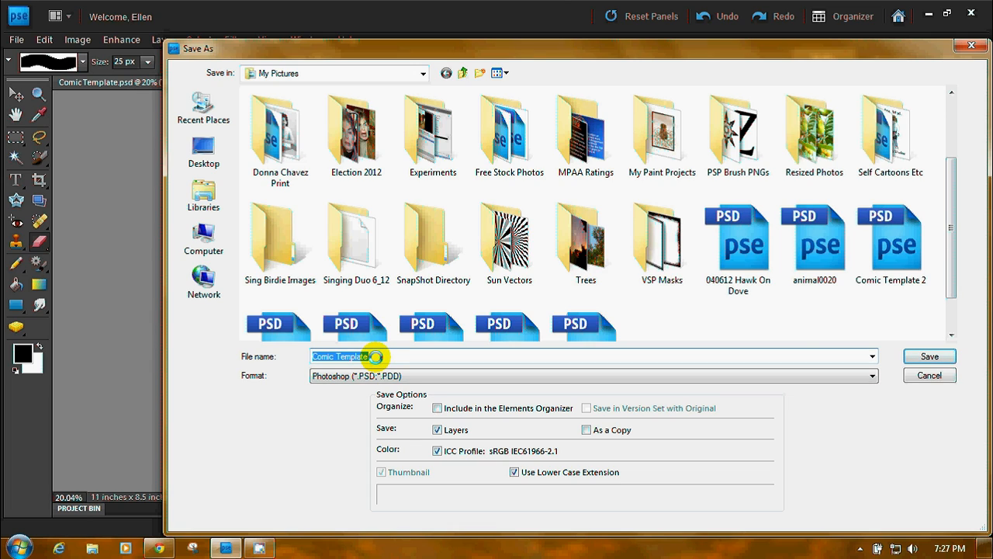
text(Funny Ci)
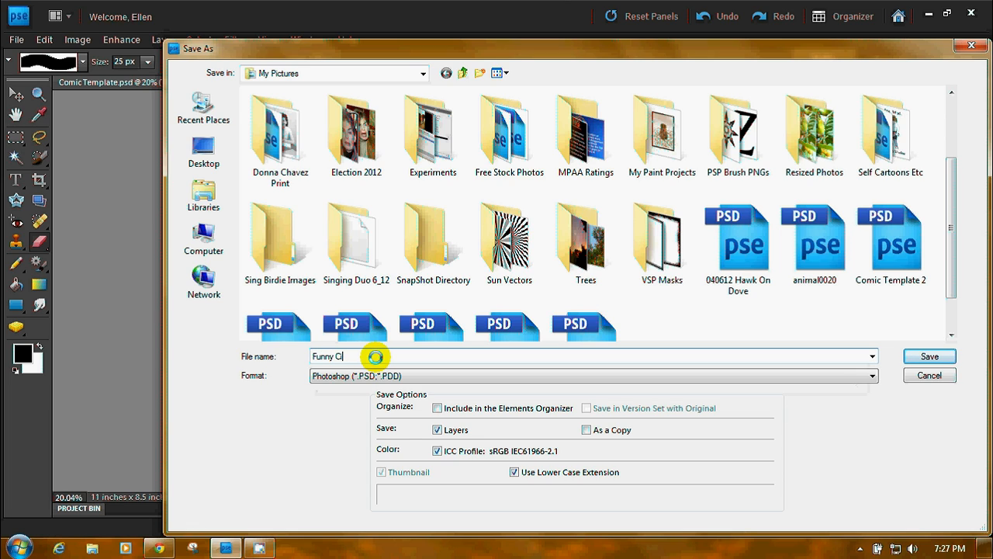
key(BackSpace)
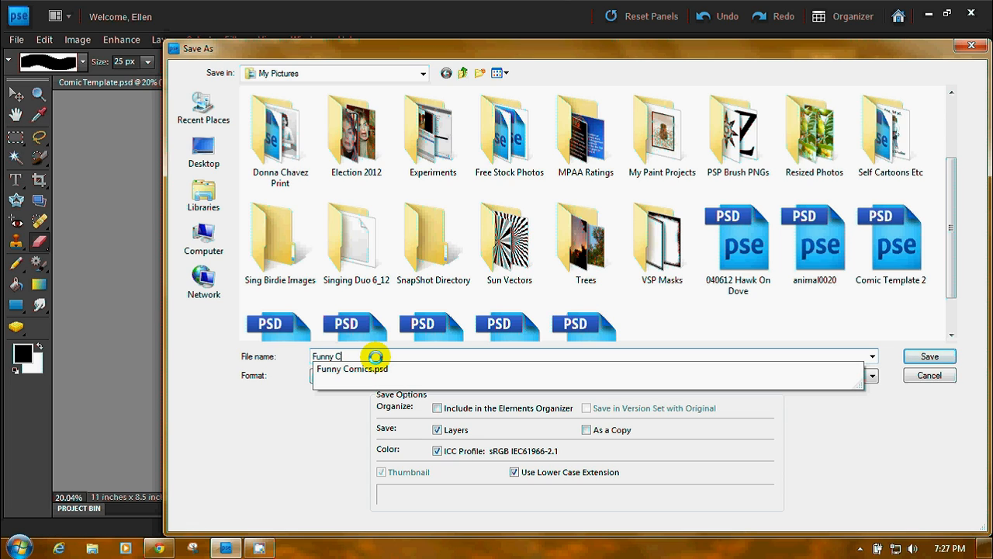
text(omic Print)
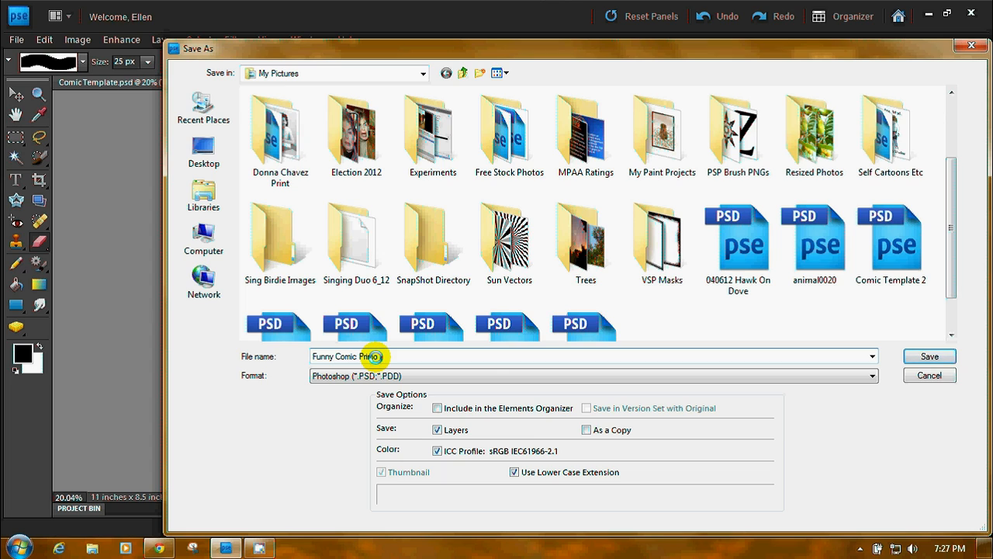
key(Tab)
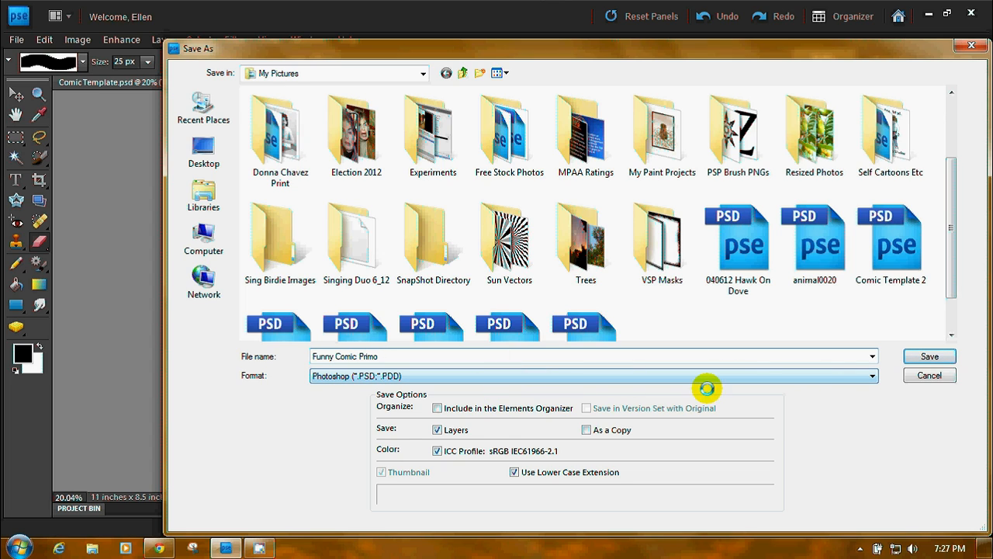
click(930, 355)
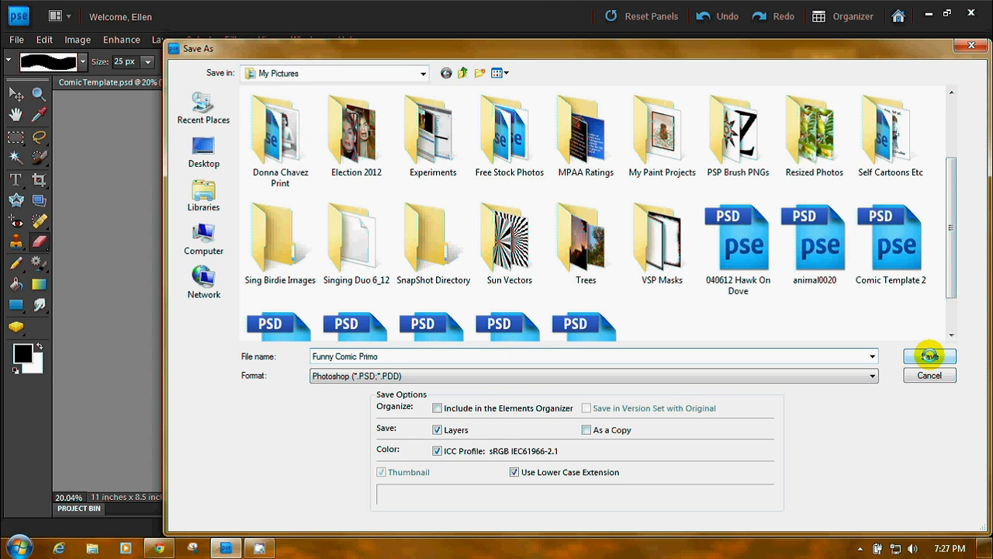
click(930, 373)
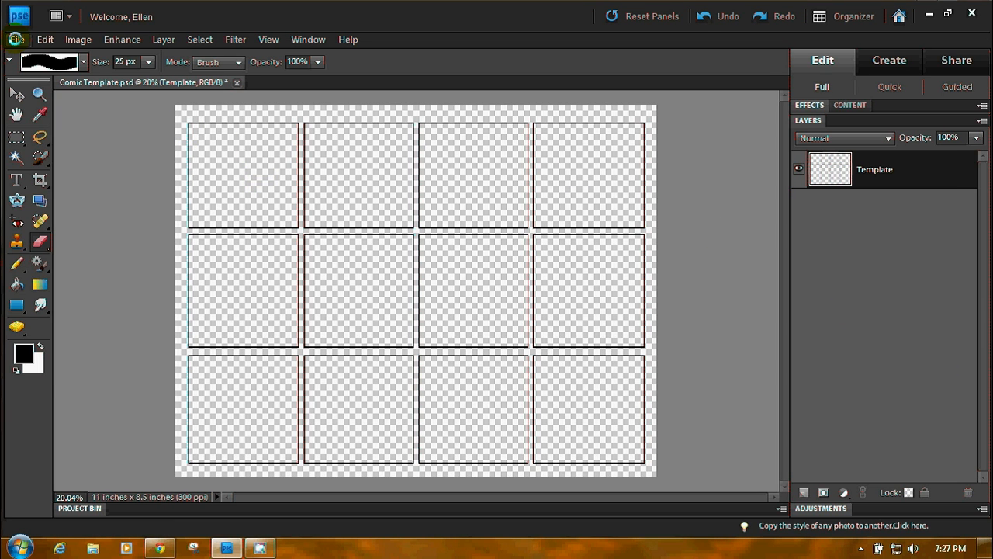
click(16, 39)
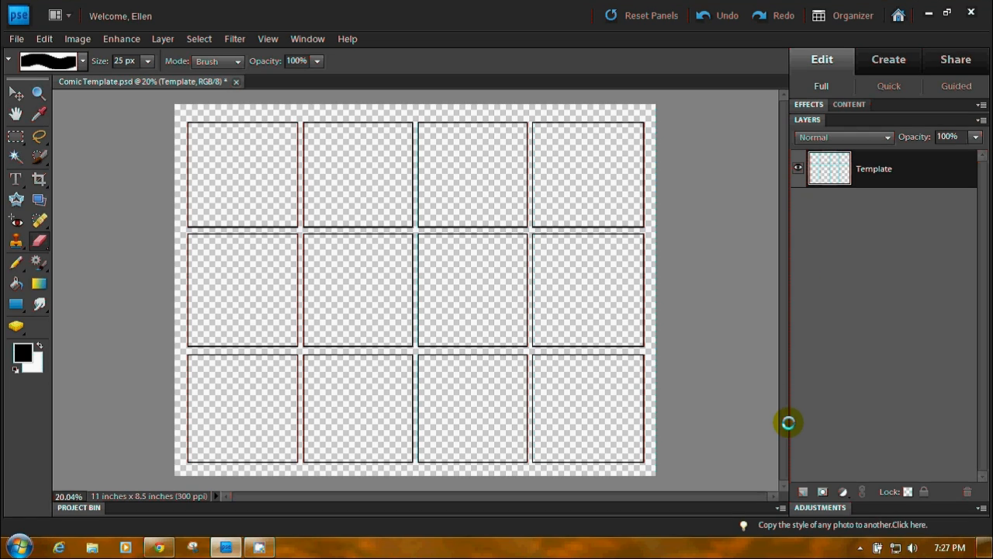
Step: Add two new blank layers and move both below the Template layer, with Layer 1 above Layer 2
click(803, 491)
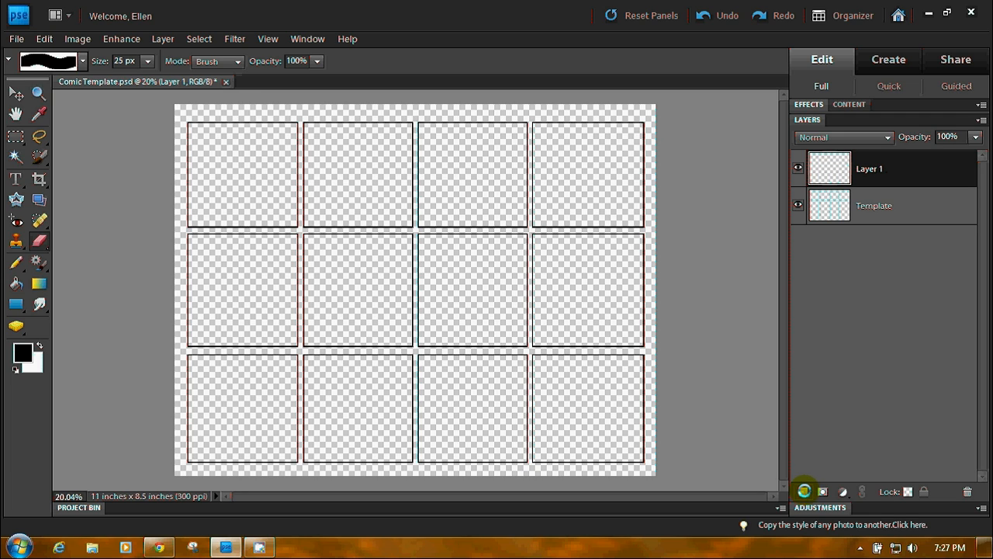
click(804, 490)
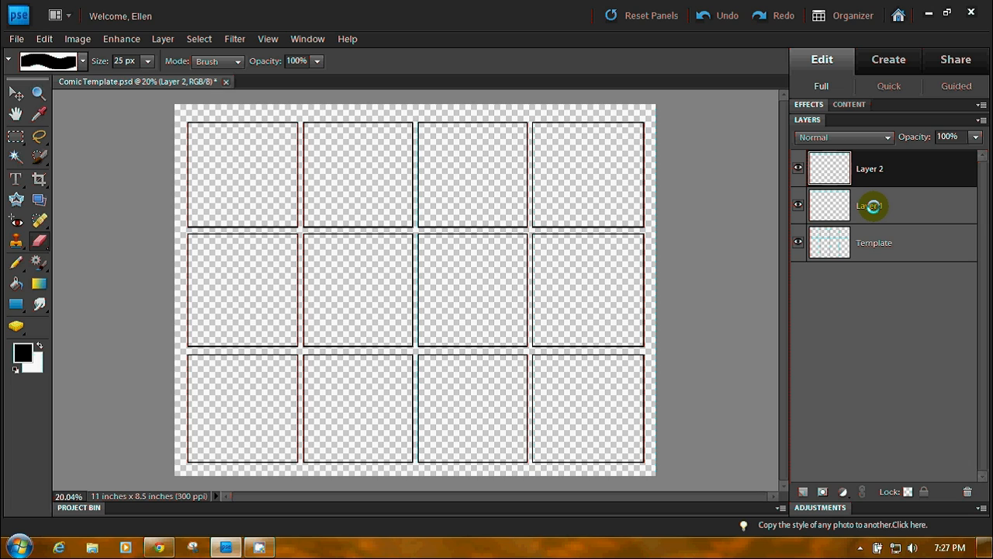
drag(870, 205, 866, 277)
drag(864, 162, 865, 271)
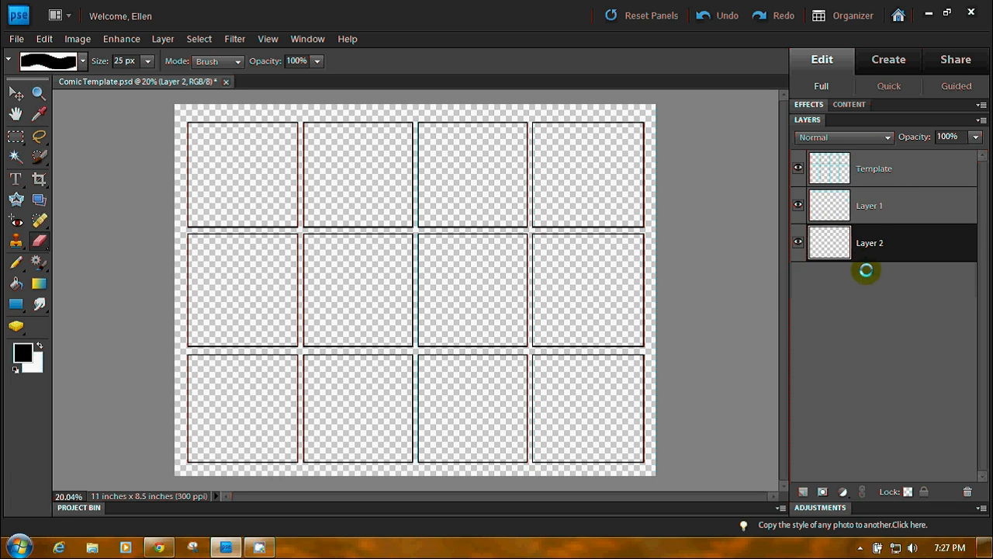
Step: Rename Layer 1 as Lines and Layer 2 as Color
double_click(868, 204)
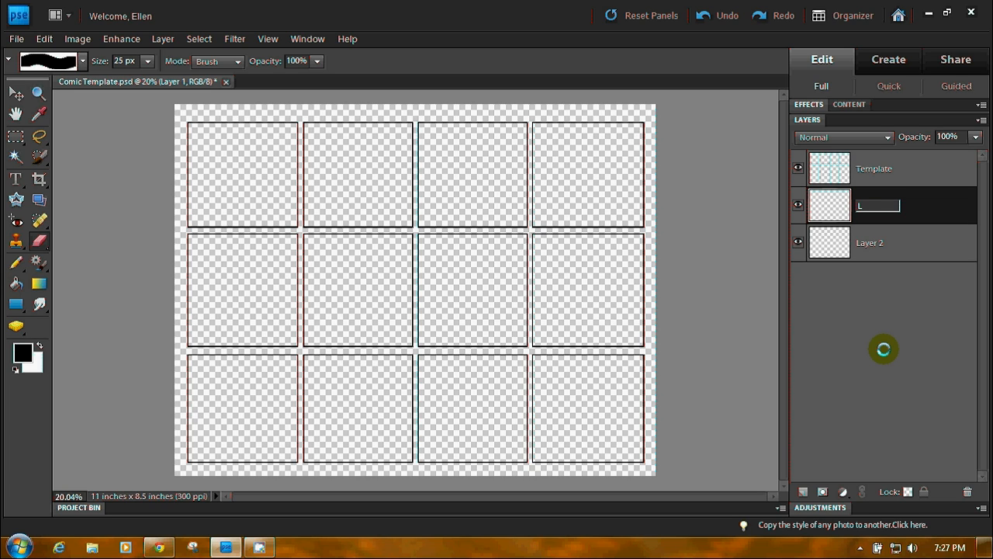
key(Return)
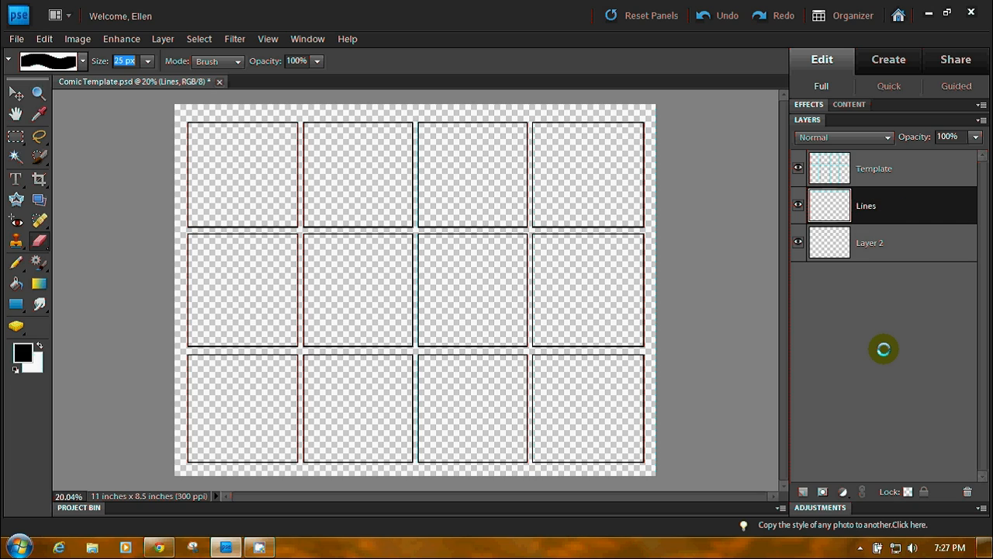
double_click(869, 242)
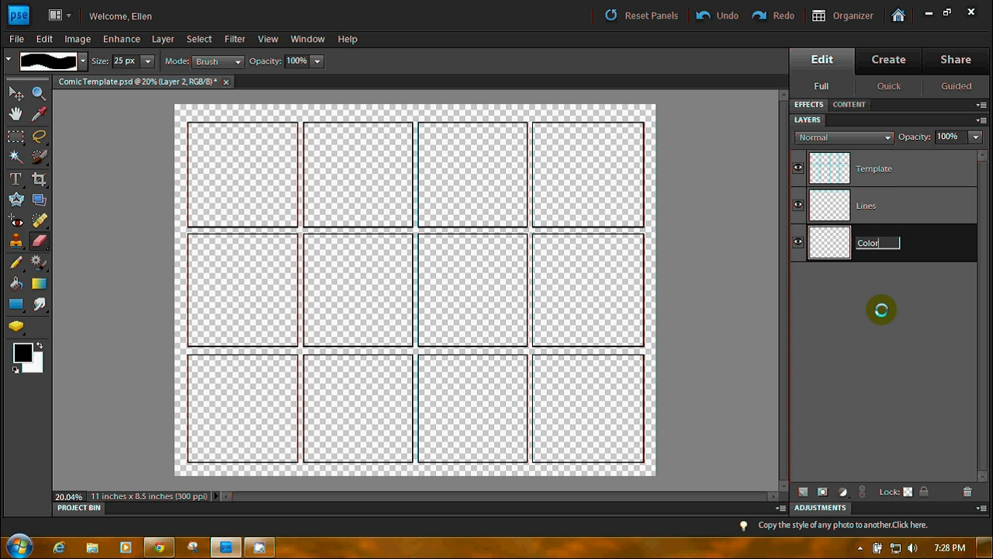
text(Color)
key(Return)
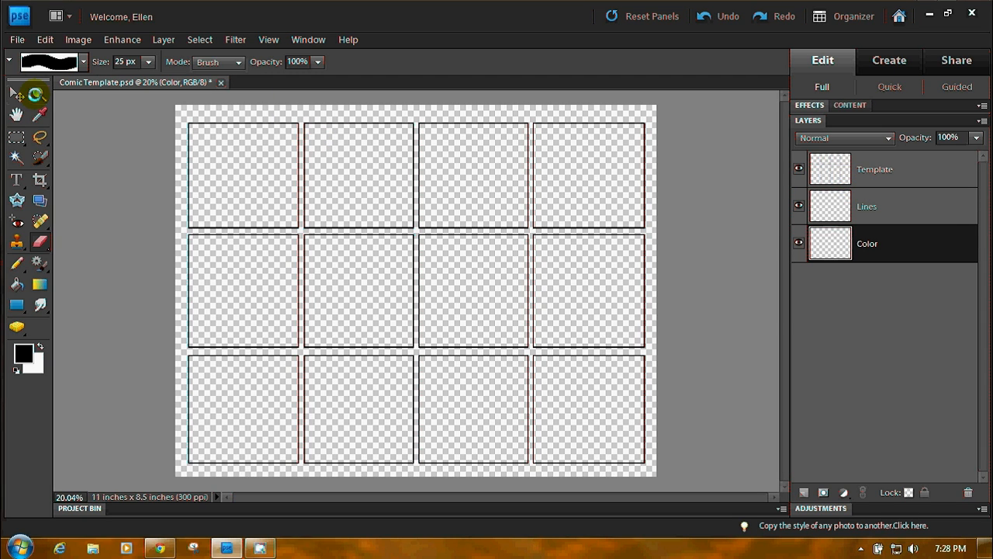
Step: Set up the Pencil tool with a 9 px size for drawing in the first comic cell
click(35, 94)
click(200, 118)
drag(200, 118, 301, 229)
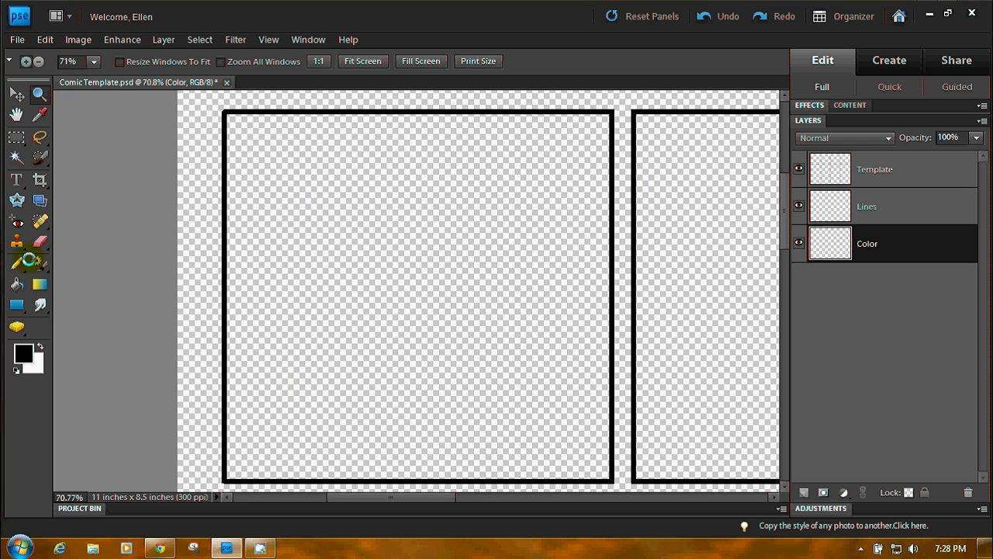
click(19, 265)
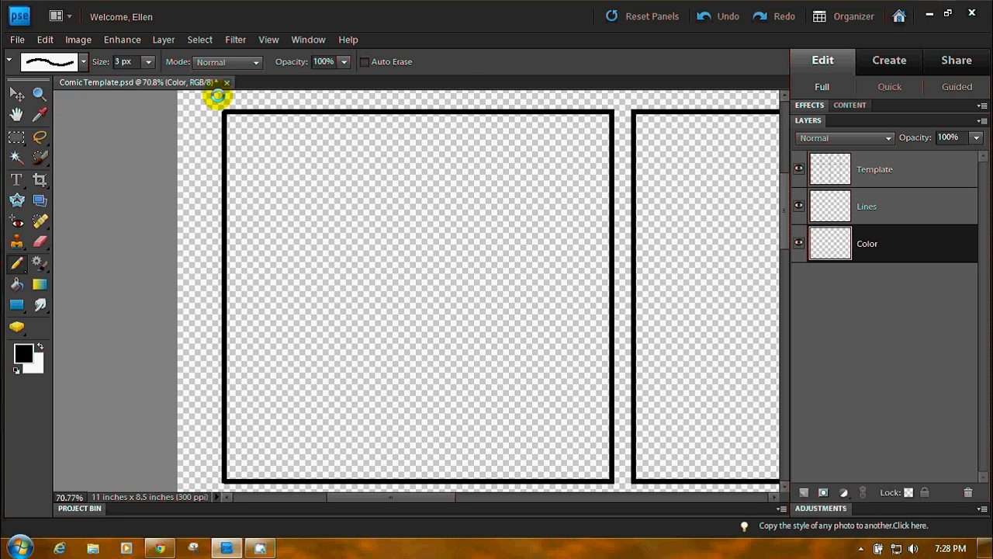
click(147, 62)
mouse_move(148, 76)
mouse_down()
mouse_move(168, 82)
mouse_move(150, 82)
mouse_up()
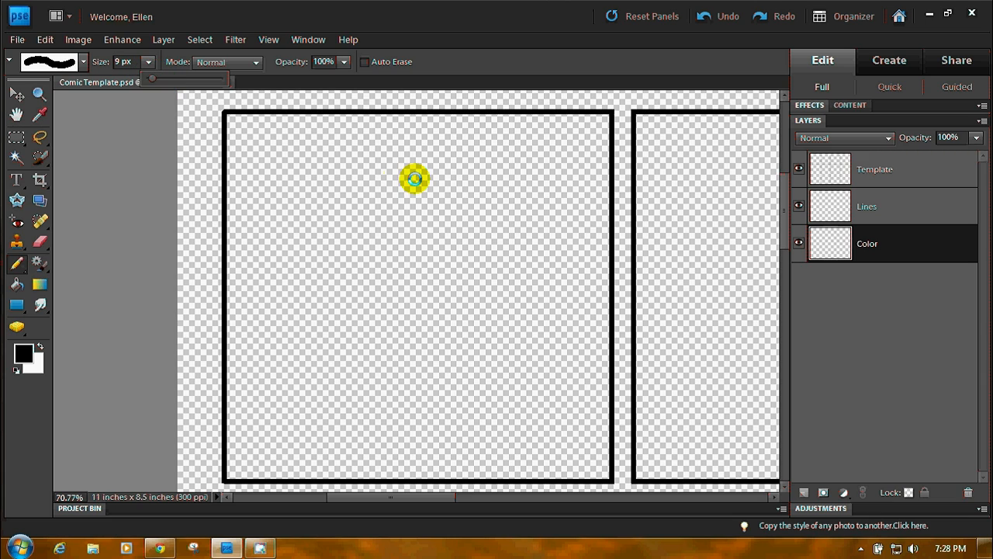
Step: Try a rough freehand circle in the first cell on the Color layer and undo it
mouse_move(487, 191)
mouse_down()
mouse_move(423, 178)
mouse_move(343, 194)
mouse_move(308, 307)
mouse_move(330, 371)
mouse_move(374, 393)
mouse_move(465, 358)
mouse_move(516, 285)
mouse_move(508, 209)
mouse_move(481, 195)
mouse_up()
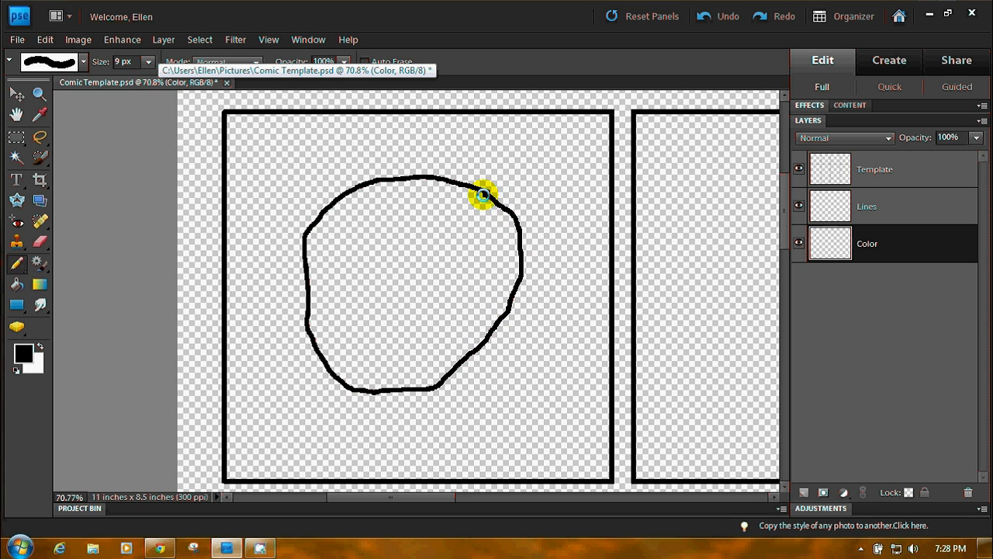
click(710, 24)
Step: Draw a cartoon face in the first cell on the Lines layer, with head outline, eyes, nose, mouth, protruding tongue and slanted eyebrows
click(890, 196)
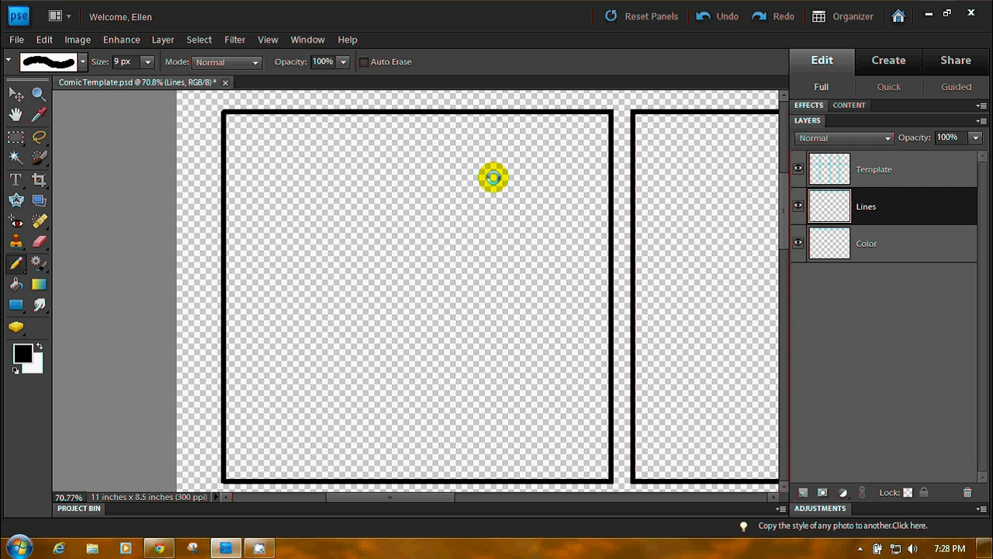
mouse_move(506, 177)
mouse_down()
mouse_move(402, 156)
mouse_move(336, 326)
mouse_move(370, 357)
mouse_move(523, 257)
mouse_move(526, 209)
mouse_move(498, 176)
mouse_up()
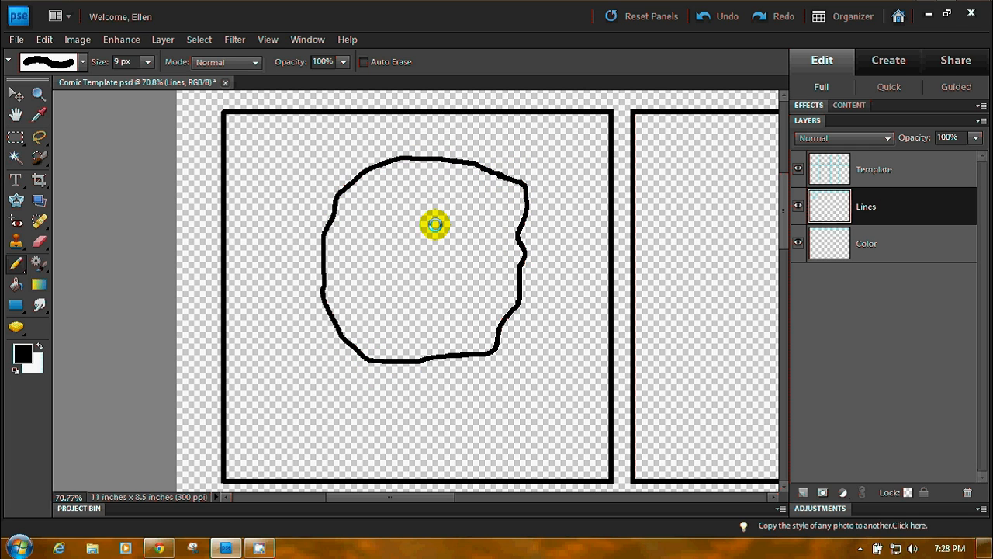
mouse_move(388, 218)
mouse_down()
mouse_move(412, 244)
mouse_move(401, 221)
mouse_move(398, 230)
mouse_move(450, 230)
mouse_move(487, 245)
mouse_move(456, 223)
mouse_move(473, 243)
mouse_up()
click(420, 268)
click(432, 269)
mouse_move(432, 233)
mouse_down()
mouse_move(437, 282)
mouse_move(457, 286)
mouse_move(441, 321)
mouse_move(377, 277)
mouse_up()
click(404, 318)
mouse_move(403, 318)
mouse_down()
mouse_move(444, 370)
mouse_move(463, 419)
mouse_move(474, 419)
mouse_move(485, 410)
mouse_move(483, 359)
mouse_move(463, 310)
mouse_up()
mouse_move(406, 333)
mouse_down()
mouse_move(383, 319)
mouse_move(375, 288)
mouse_up()
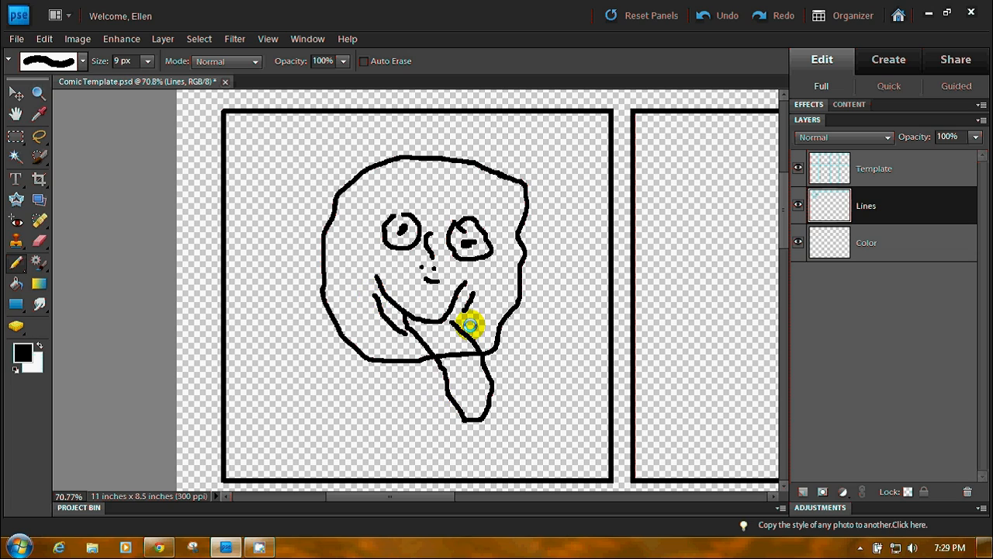
mouse_move(432, 211)
mouse_down()
mouse_move(406, 189)
mouse_move(468, 191)
mouse_up()
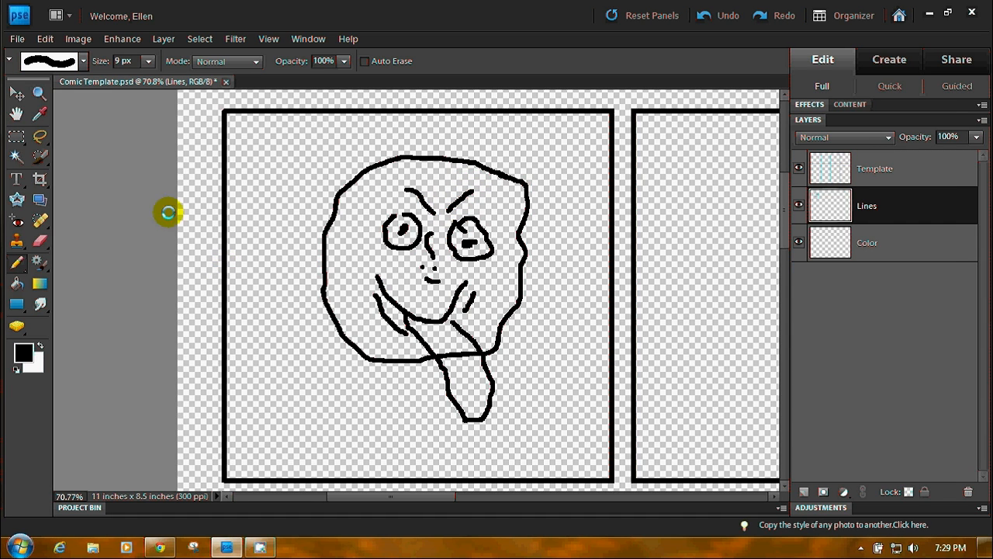
Step: Erase the part of the head outline that crosses the tongue, using the 25 px Eraser and undoing the first stroke
click(40, 240)
mouse_move(465, 366)
mouse_down()
mouse_move(461, 349)
mouse_move(442, 348)
mouse_move(481, 362)
mouse_move(463, 357)
mouse_up()
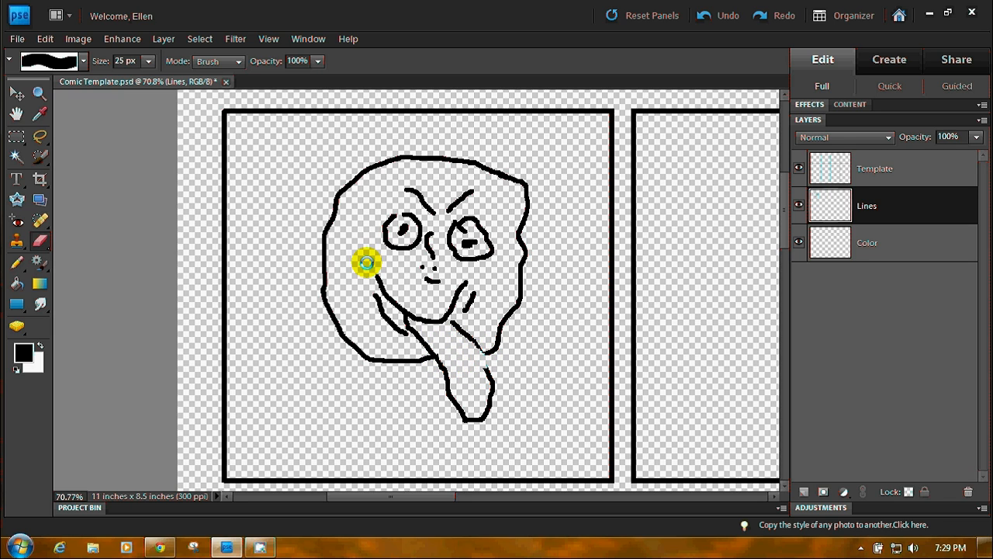
click(705, 13)
click(466, 357)
drag(469, 359, 454, 350)
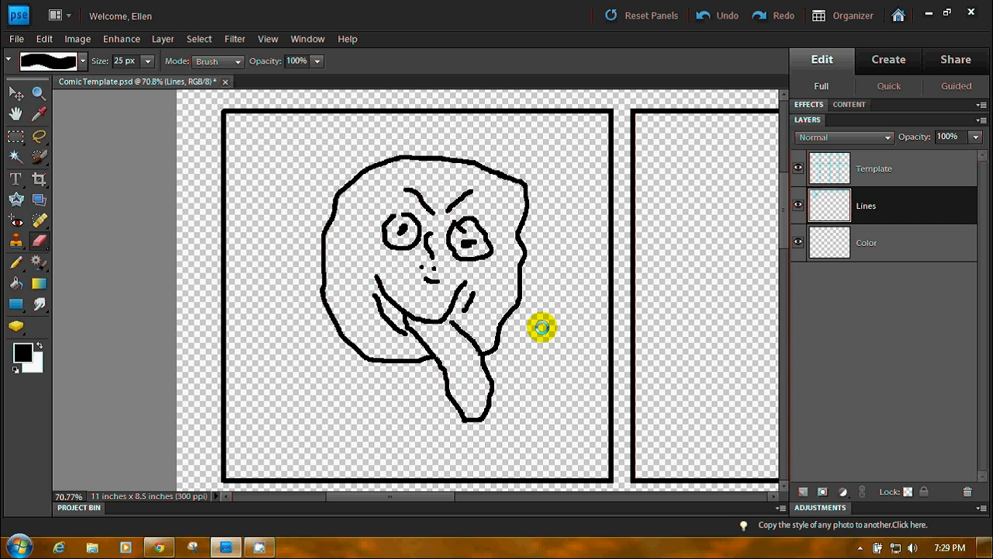
Step: Make the Color layer active and show the color swatches
click(874, 242)
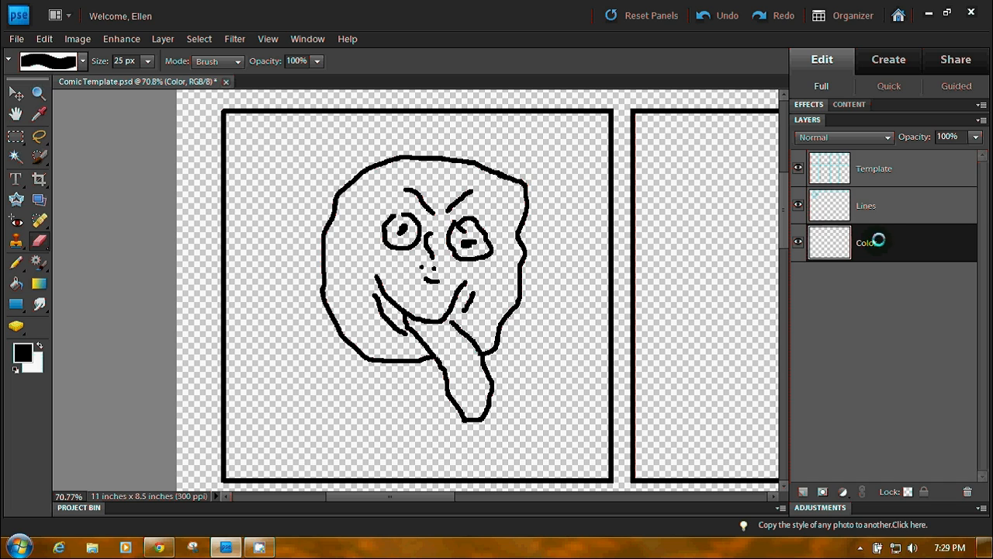
click(298, 40)
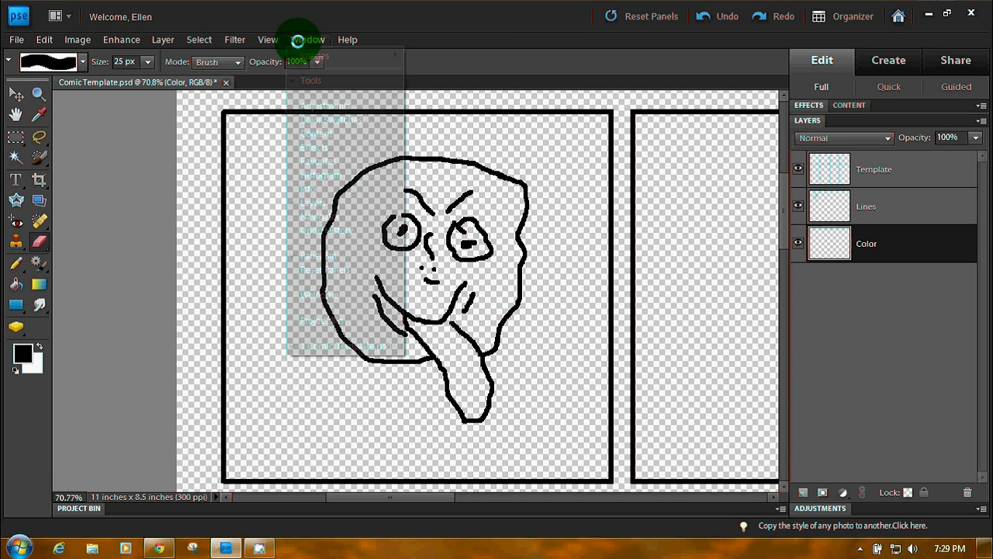
click(318, 119)
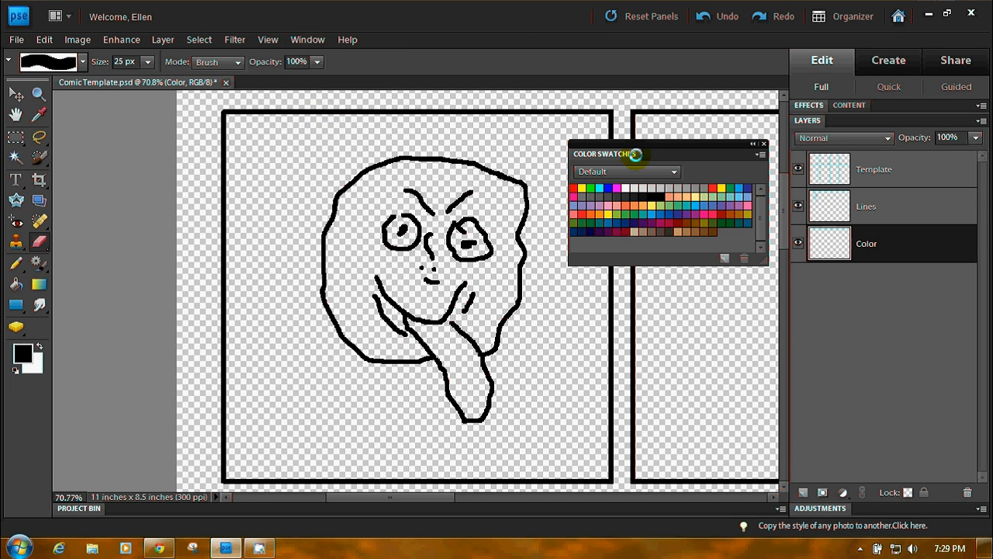
Step: Paint the face on the Color layer with the 67 px Brush in an orange-tan from the Bruces Flesh Tones swatches
click(15, 262)
click(15, 262)
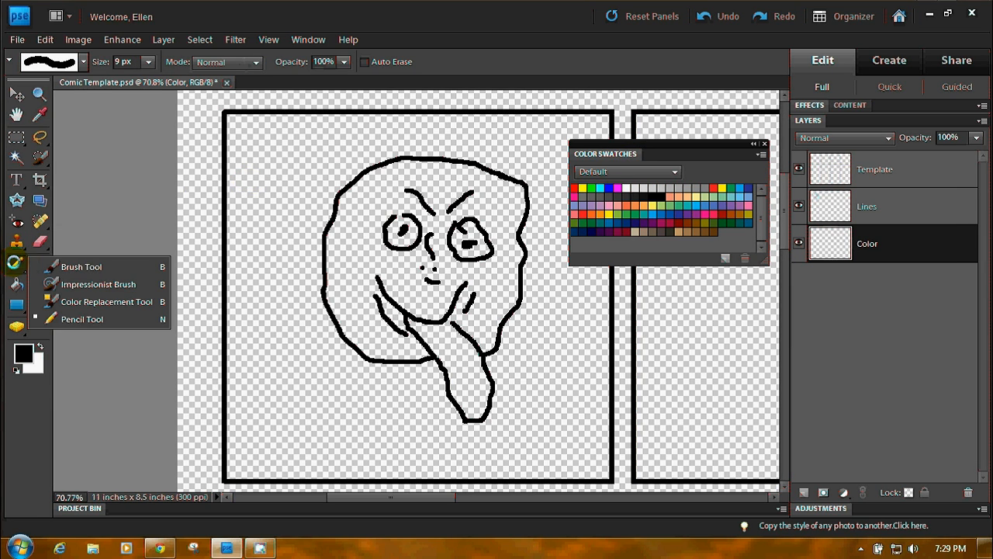
click(77, 276)
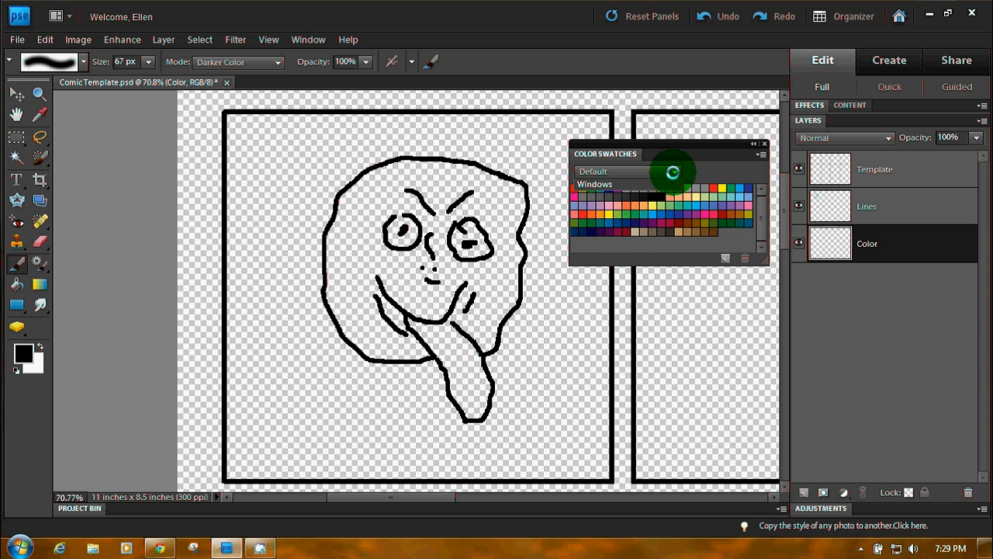
click(672, 173)
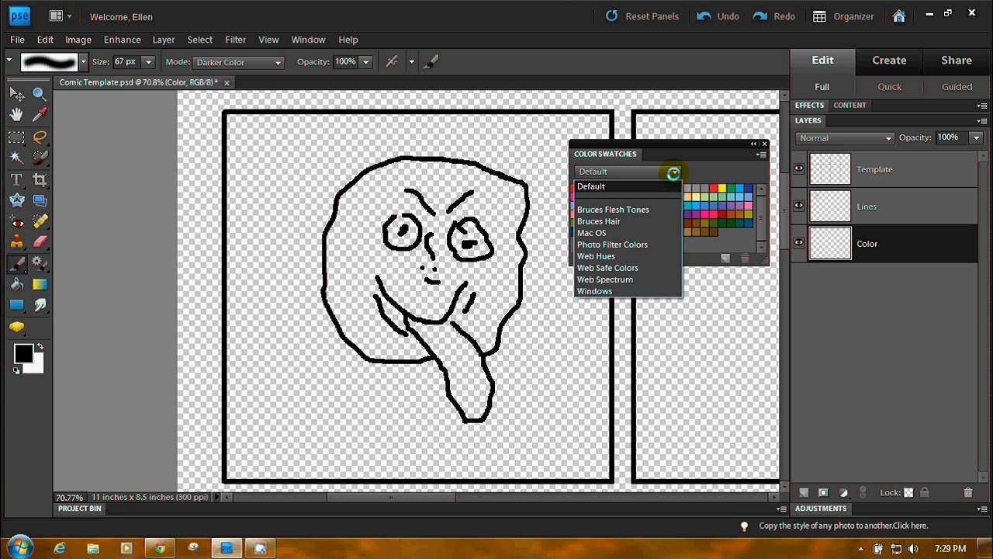
click(643, 210)
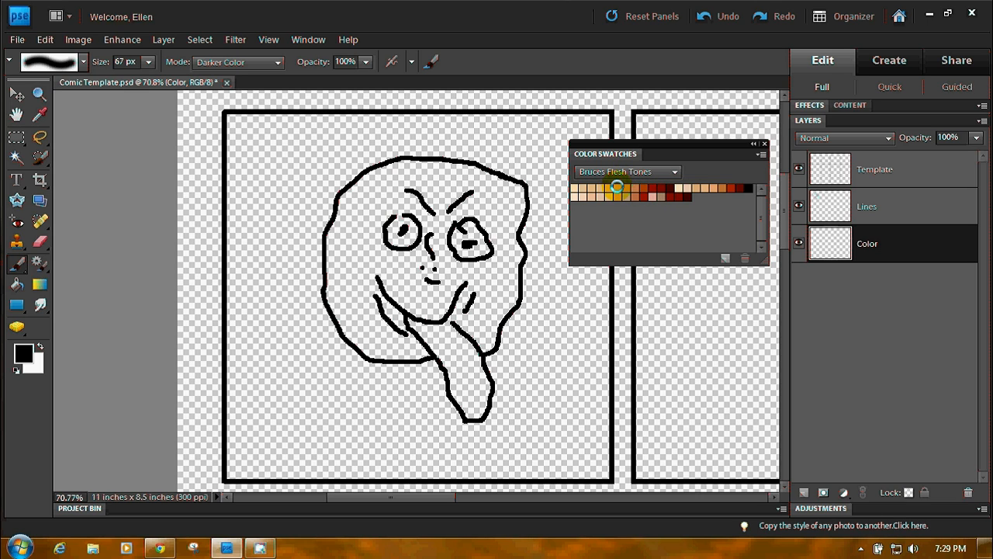
mouse_move(443, 189)
mouse_down()
mouse_move(382, 205)
mouse_move(455, 211)
mouse_move(375, 198)
mouse_move(396, 180)
mouse_move(356, 204)
mouse_move(346, 233)
mouse_move(363, 199)
mouse_move(383, 267)
mouse_move(428, 277)
mouse_move(406, 262)
mouse_move(437, 253)
mouse_move(439, 228)
mouse_move(432, 253)
mouse_move(496, 276)
mouse_move(431, 293)
mouse_move(493, 304)
mouse_move(426, 305)
mouse_move(379, 269)
mouse_move(365, 276)
mouse_move(380, 336)
mouse_up()
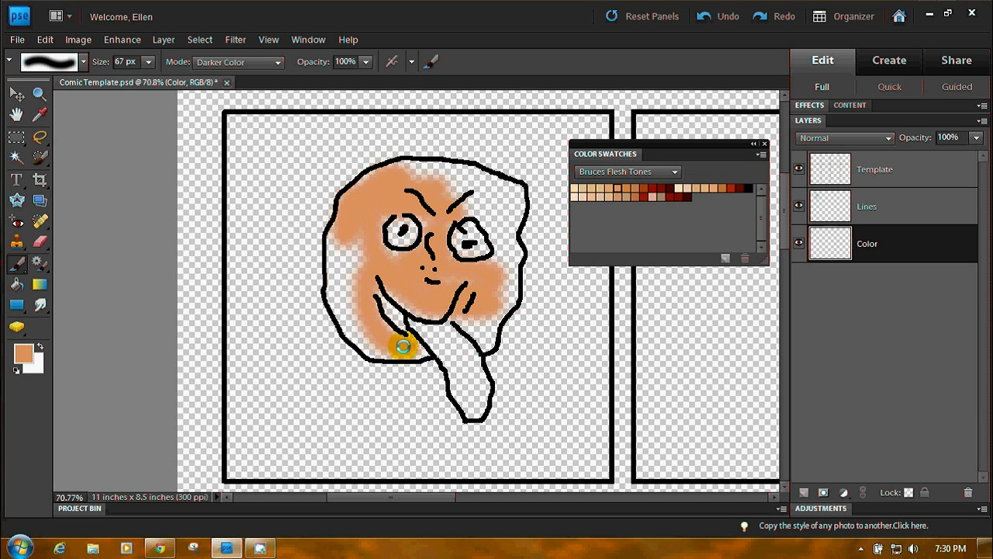
mouse_move(402, 346)
mouse_down()
mouse_move(362, 311)
mouse_move(345, 247)
mouse_move(332, 291)
mouse_move(369, 347)
mouse_move(379, 354)
mouse_move(499, 315)
mouse_move(475, 341)
mouse_move(515, 286)
mouse_move(514, 268)
mouse_move(501, 256)
mouse_move(498, 212)
mouse_move(455, 189)
mouse_move(446, 171)
mouse_move(506, 206)
mouse_up()
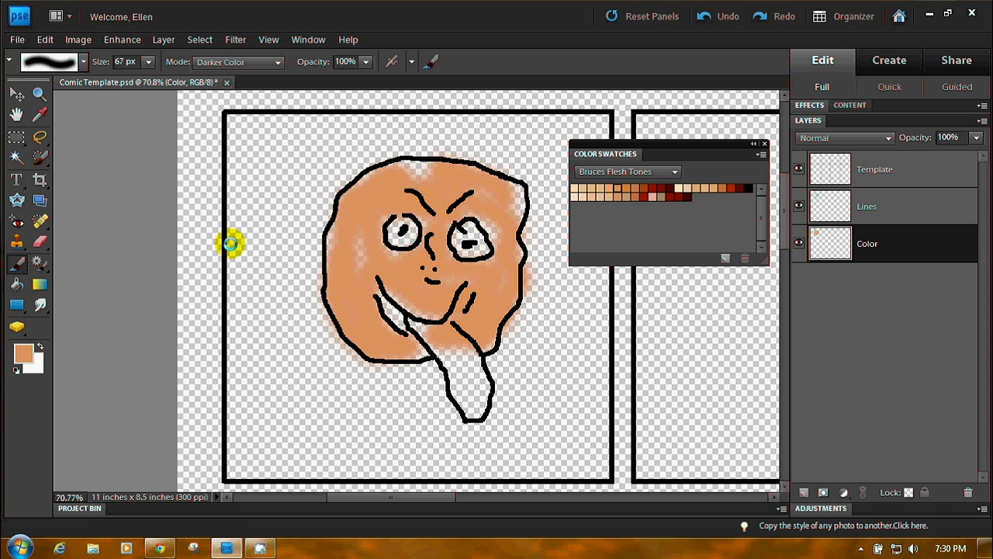
Step: Erase skin color from the top of the tongue and around the slanted eye beside the nose with the 25 px Eraser
click(37, 239)
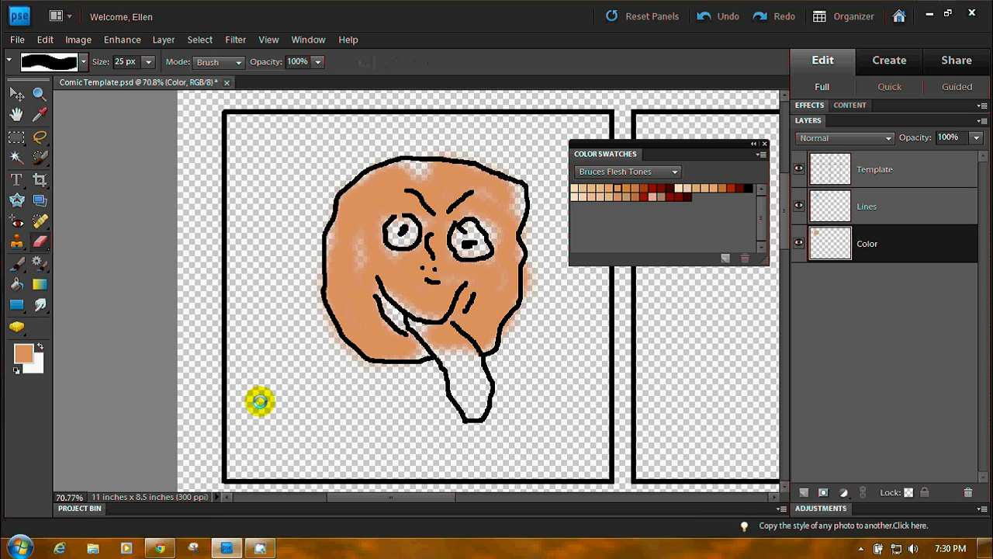
click(433, 338)
mouse_move(433, 337)
mouse_down()
mouse_move(443, 333)
mouse_move(468, 355)
mouse_move(459, 339)
mouse_move(422, 326)
mouse_move(455, 360)
mouse_up()
mouse_move(488, 256)
mouse_down()
mouse_move(494, 222)
mouse_move(442, 248)
mouse_move(442, 231)
mouse_move(488, 230)
mouse_up()
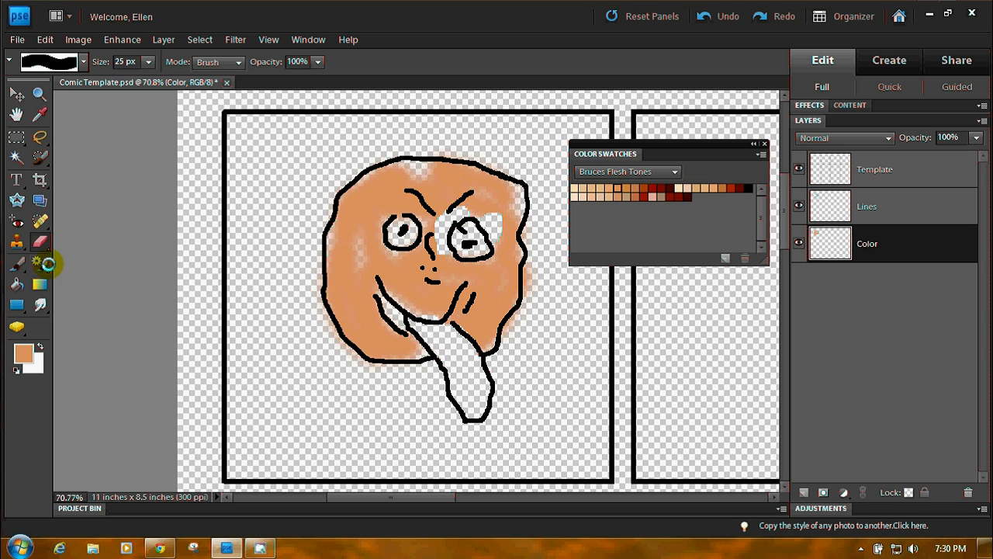
Step: Repaint the erased skin around that eye and its eyebrow with the 67 px Brush in the same orange-tan
click(19, 262)
mouse_move(442, 250)
mouse_down()
mouse_move(443, 222)
mouse_move(476, 210)
mouse_move(505, 235)
mouse_move(491, 208)
mouse_up()
click(441, 186)
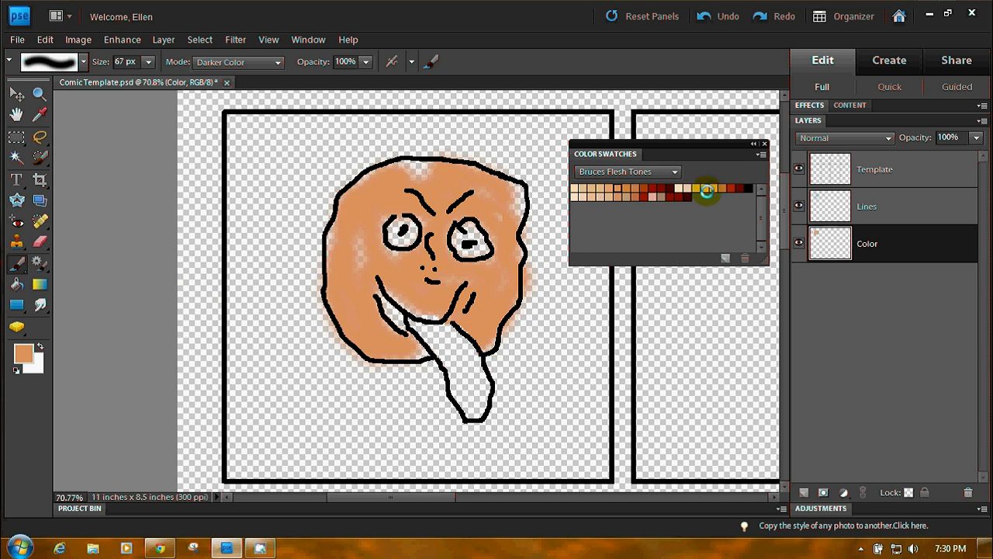
Step: Paint the tongue magenta from the Default swatches and erase the color spilling past its upper edge with the 25 px Eraser
click(675, 172)
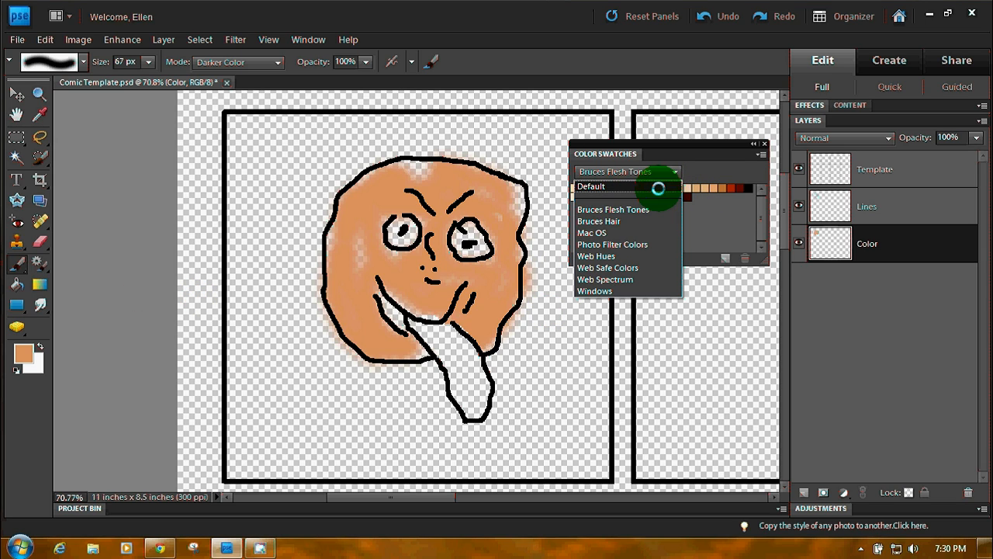
click(661, 189)
click(614, 188)
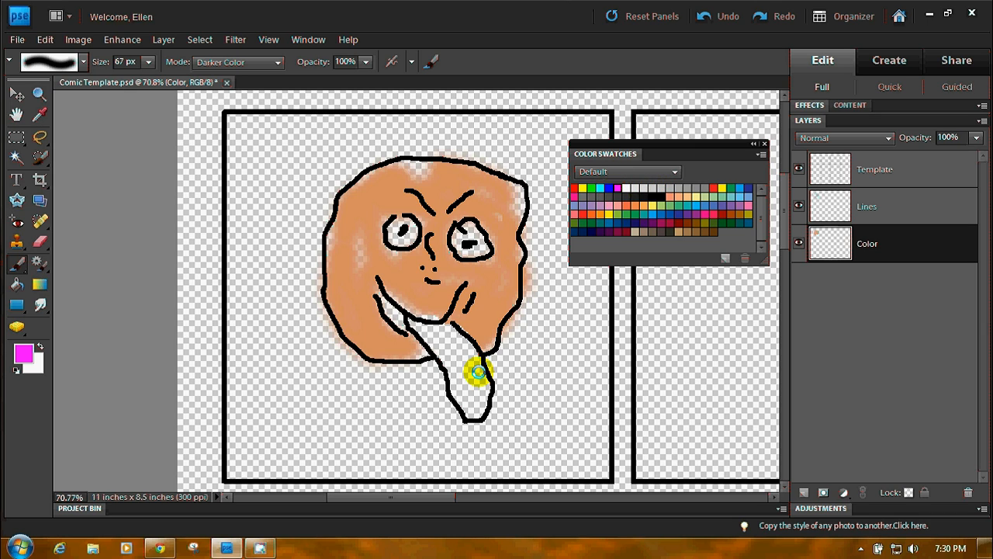
mouse_move(472, 401)
mouse_down()
mouse_move(432, 337)
mouse_move(454, 333)
mouse_move(471, 361)
mouse_move(468, 406)
mouse_move(447, 350)
mouse_move(428, 330)
mouse_move(463, 361)
mouse_move(465, 395)
mouse_move(489, 349)
mouse_up()
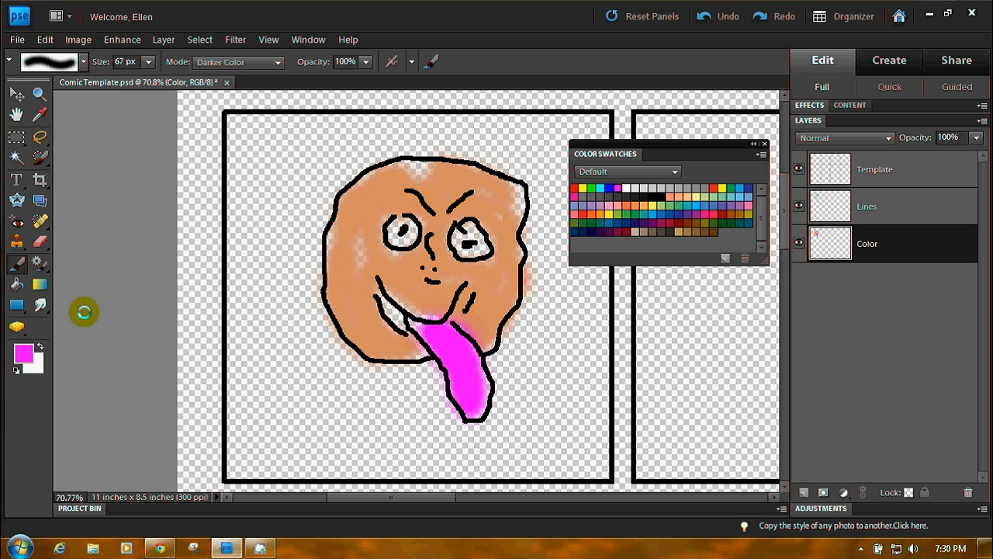
click(34, 245)
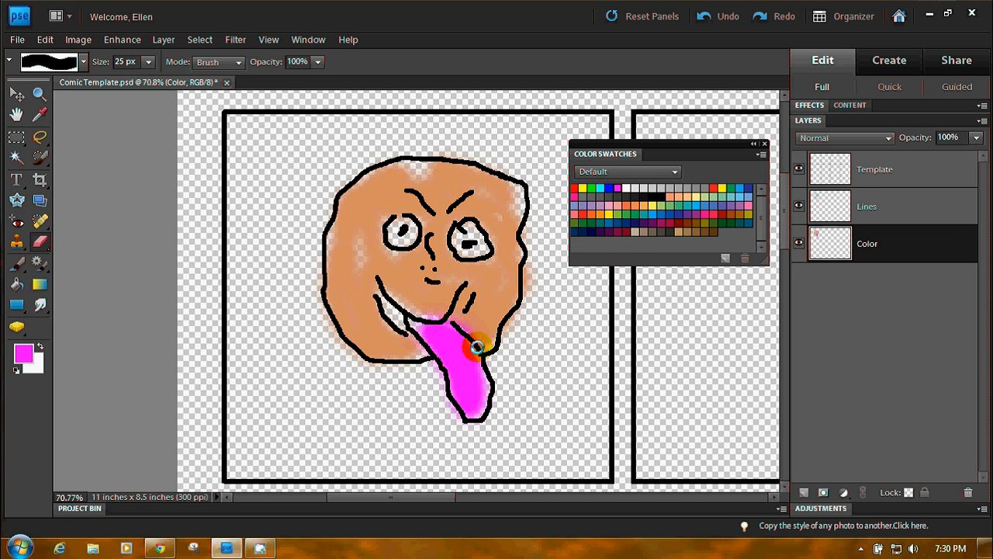
drag(483, 339, 465, 321)
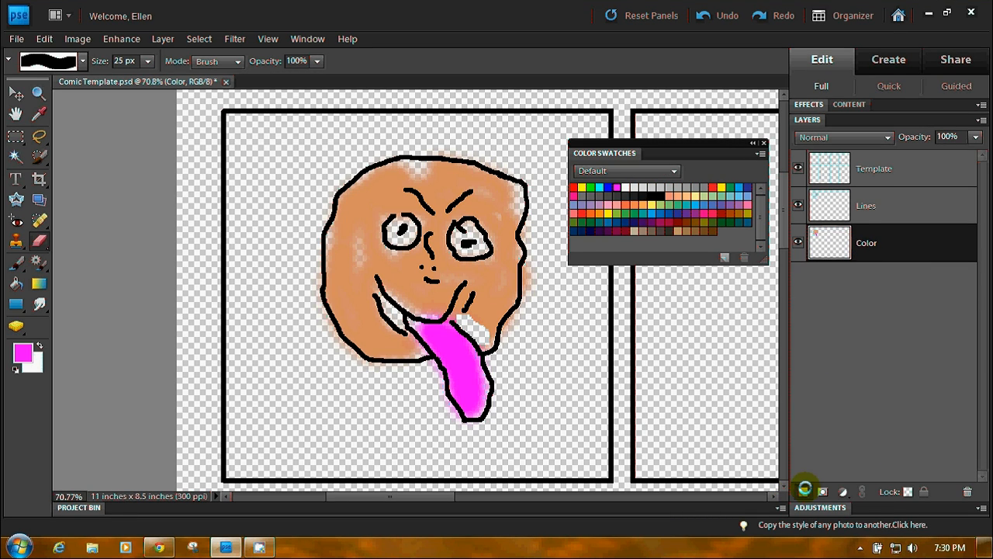
Step: Add two new layers, move both beneath the Color layer, and close the color swatches
click(805, 489)
click(805, 488)
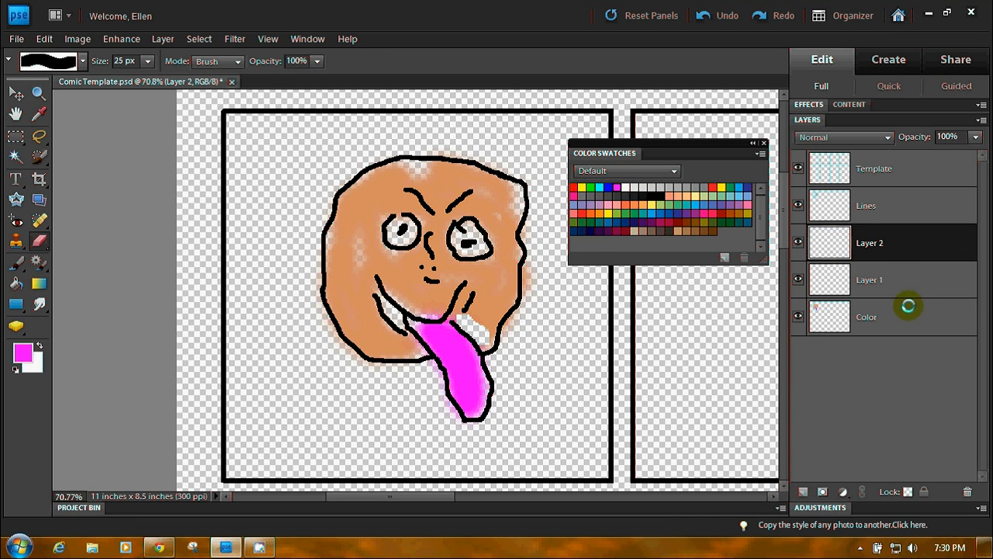
drag(893, 240, 827, 339)
drag(888, 237, 887, 349)
click(832, 239)
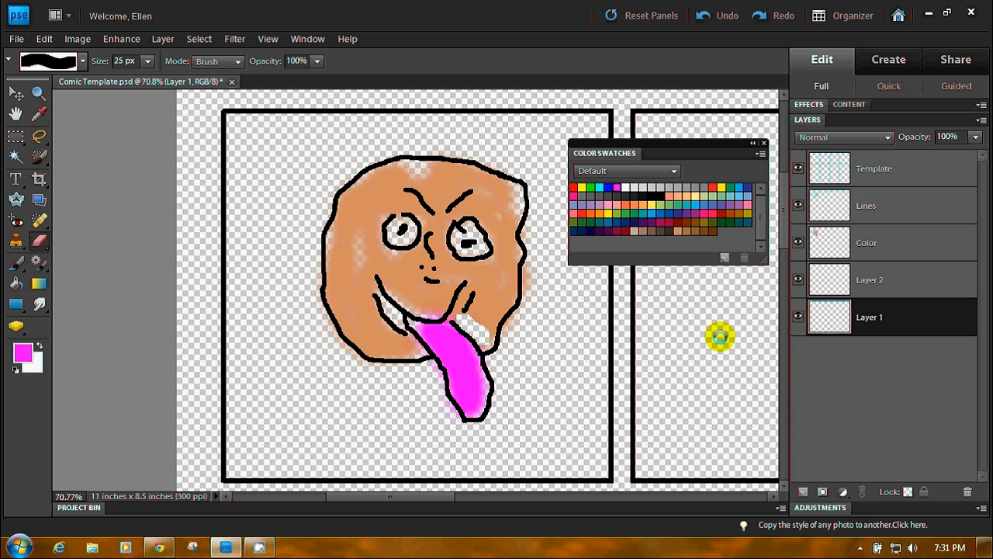
click(764, 142)
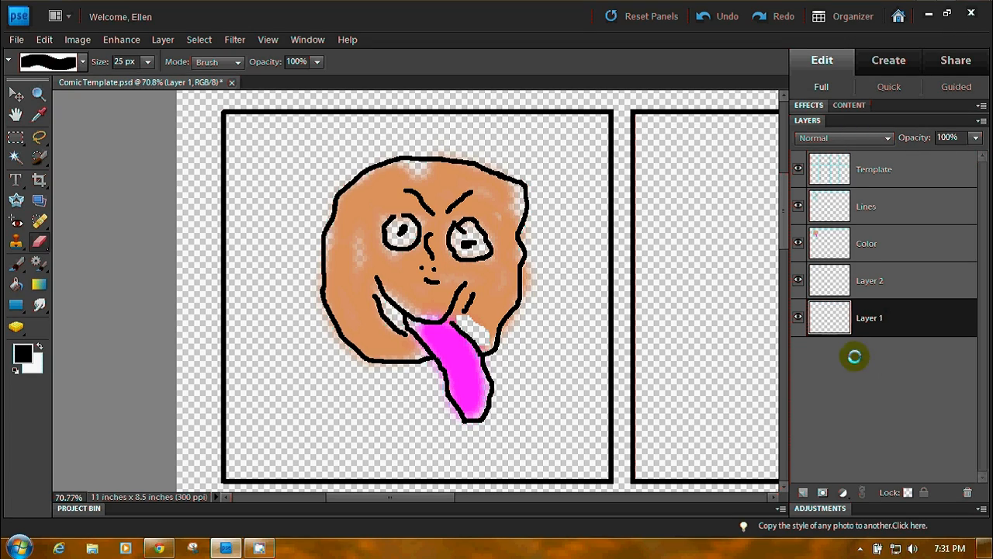
Step: Move Layer 2 up so it sits between the Lines and Color layers
click(894, 246)
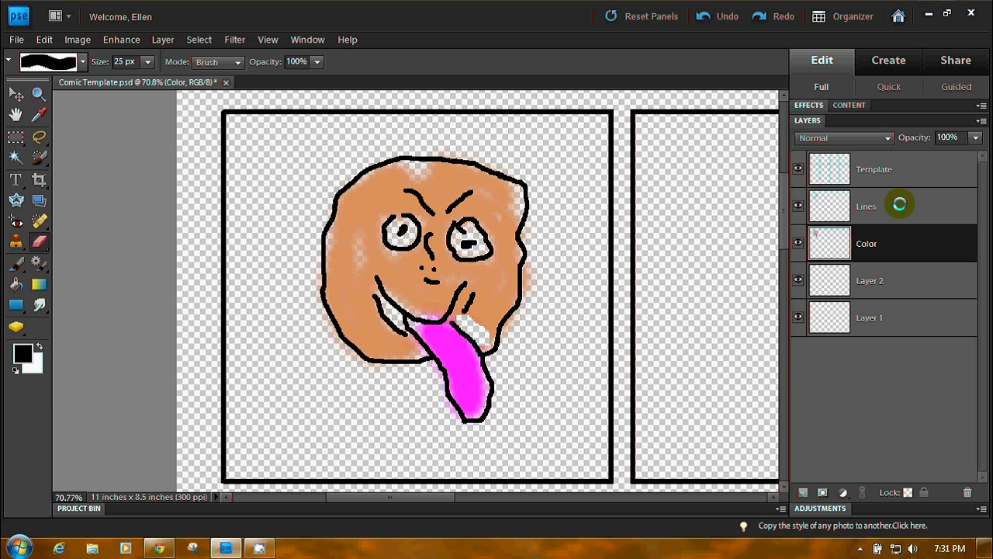
click(866, 204)
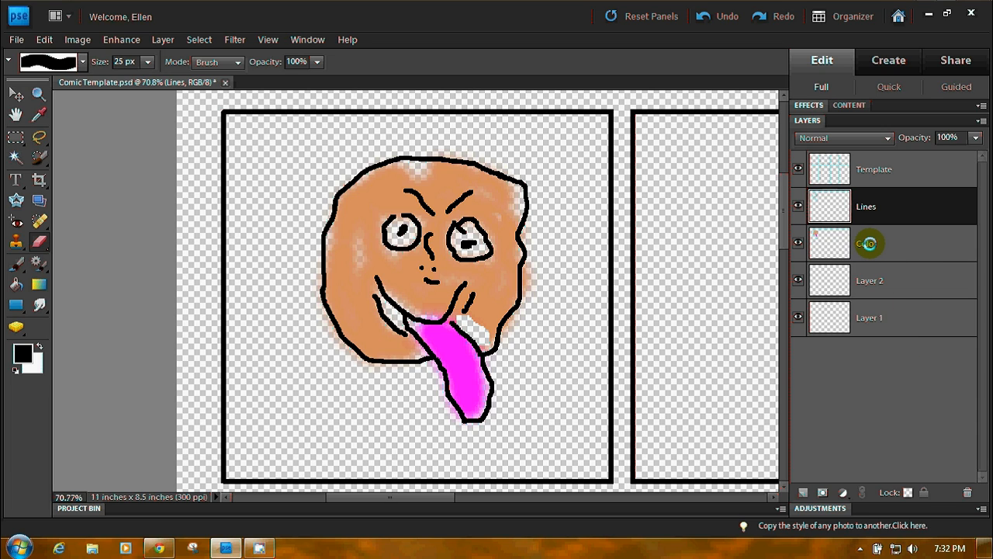
click(867, 243)
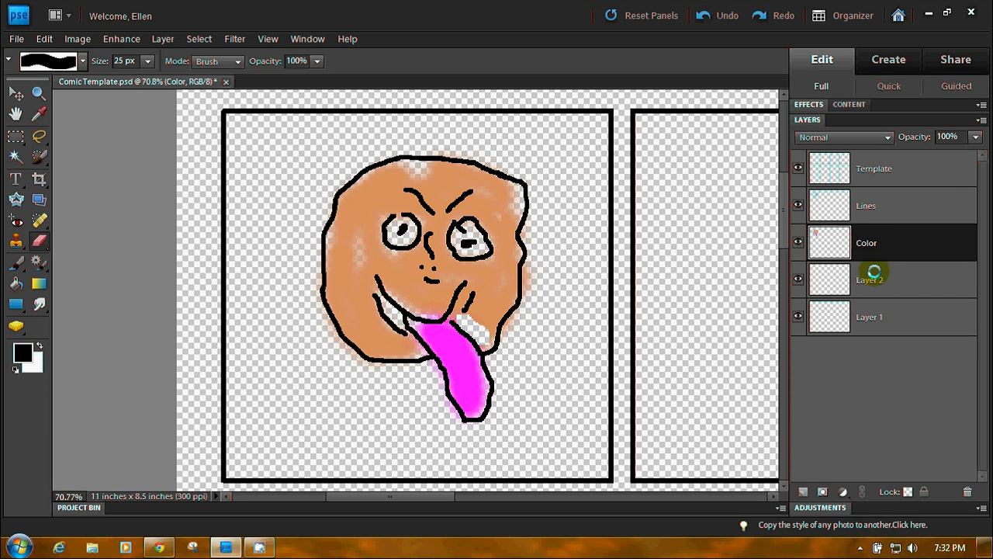
drag(879, 284, 869, 242)
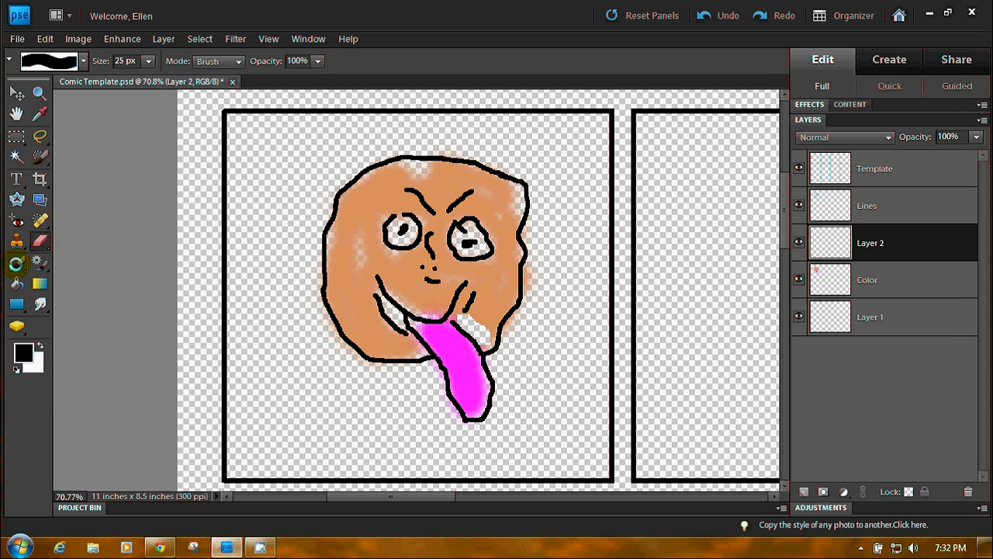
Step: Paint soft black shadows under both eyes on Layer 2, using the Brush at 24% opacity and 44 px size
click(18, 263)
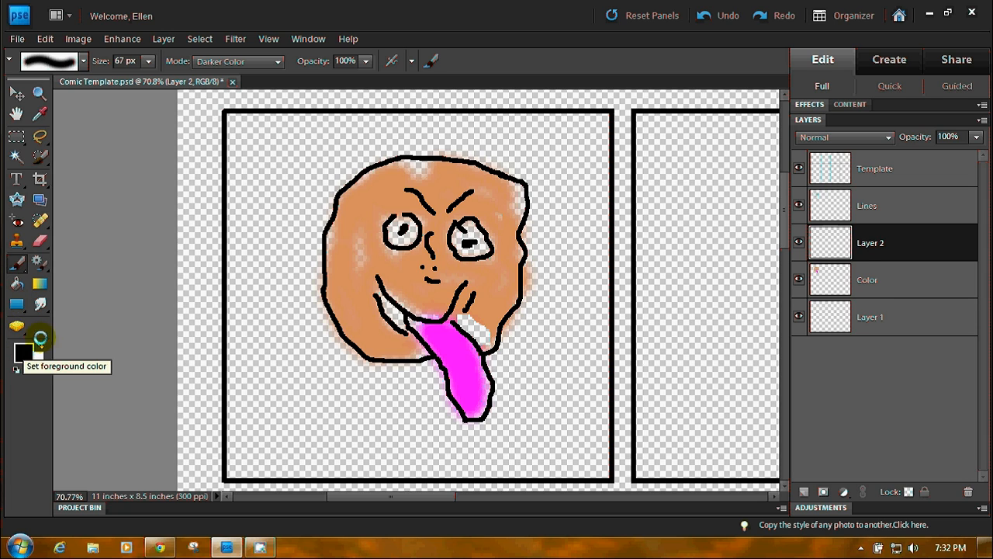
click(365, 61)
drag(365, 79, 305, 78)
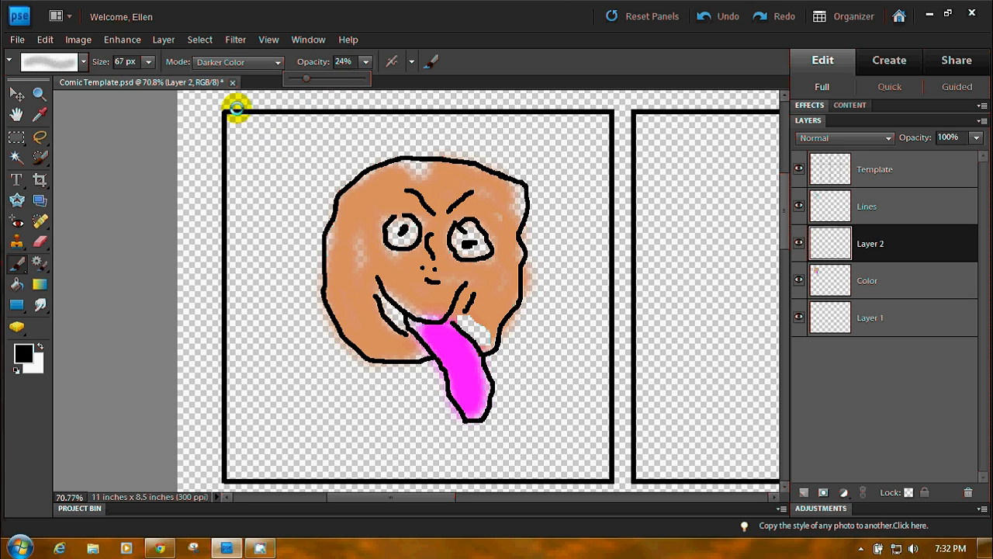
click(148, 61)
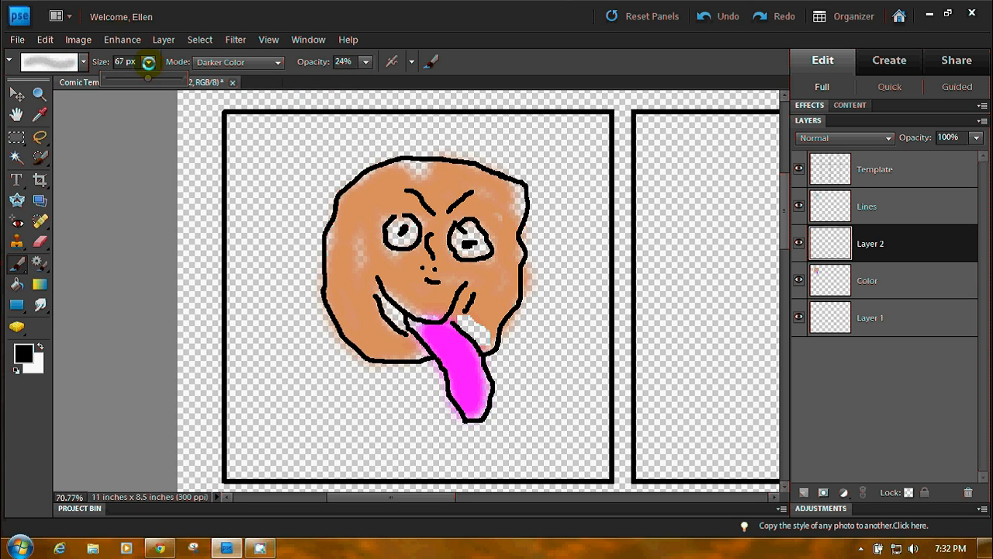
drag(149, 77, 136, 77)
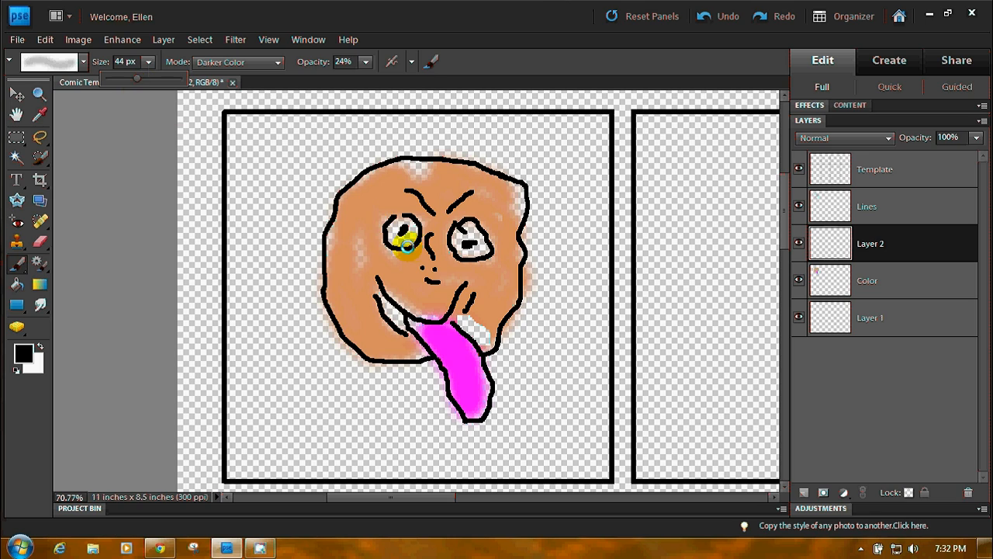
mouse_move(417, 248)
mouse_down()
mouse_move(398, 259)
mouse_move(381, 245)
mouse_up()
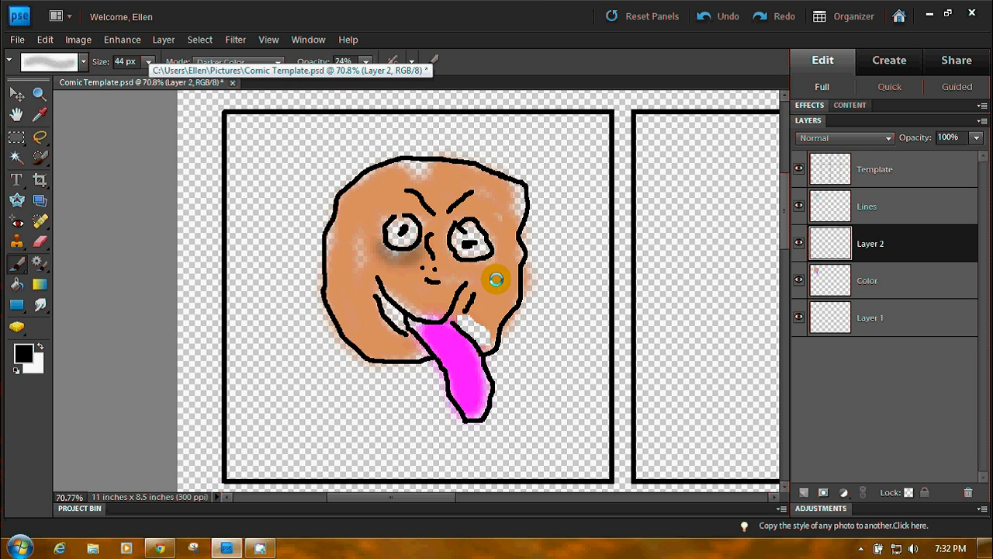
mouse_move(483, 266)
mouse_down()
mouse_move(461, 266)
mouse_move(450, 249)
mouse_move(465, 271)
mouse_move(487, 259)
mouse_move(401, 233)
mouse_move(408, 255)
mouse_move(399, 252)
mouse_up()
drag(461, 253, 484, 287)
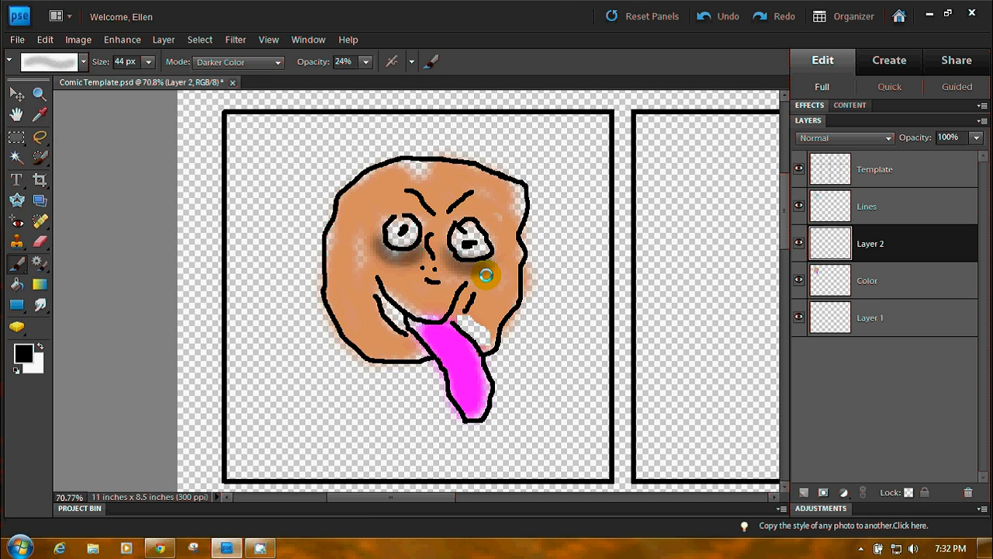
drag(442, 257, 495, 264)
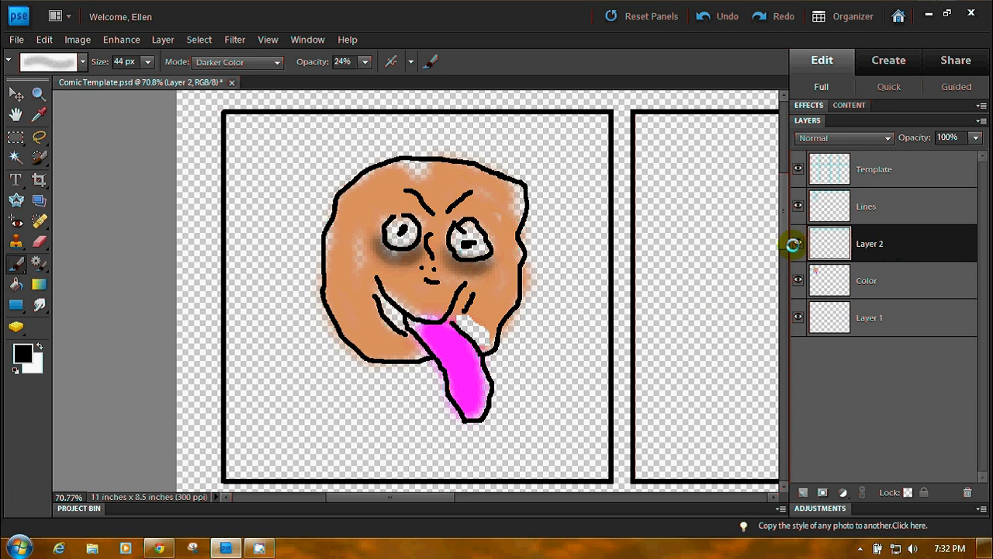
Step: Toggle Layer 2's visibility several times to compare the face with and without the eye shading, leaving the layer hidden
click(798, 242)
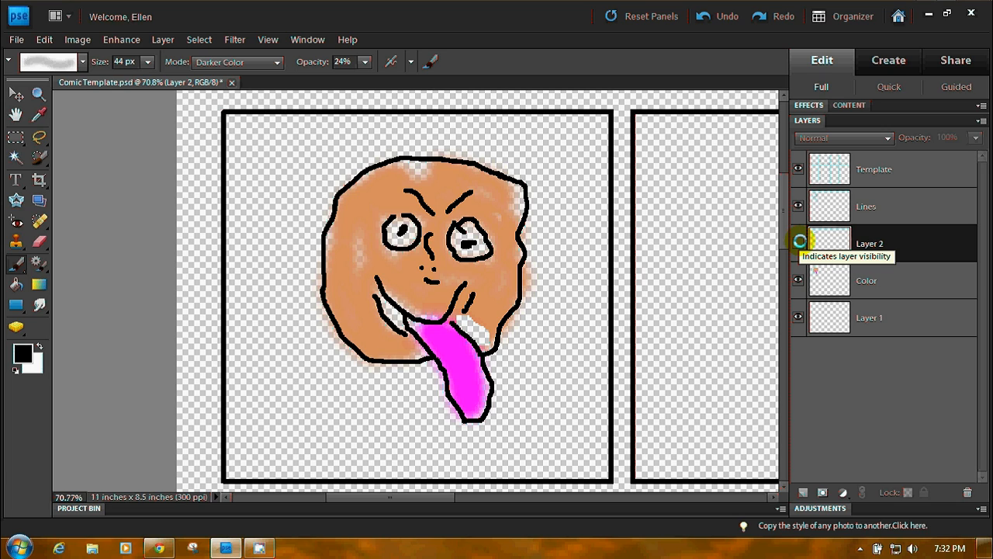
click(799, 242)
click(799, 242)
click(799, 242)
click(799, 242)
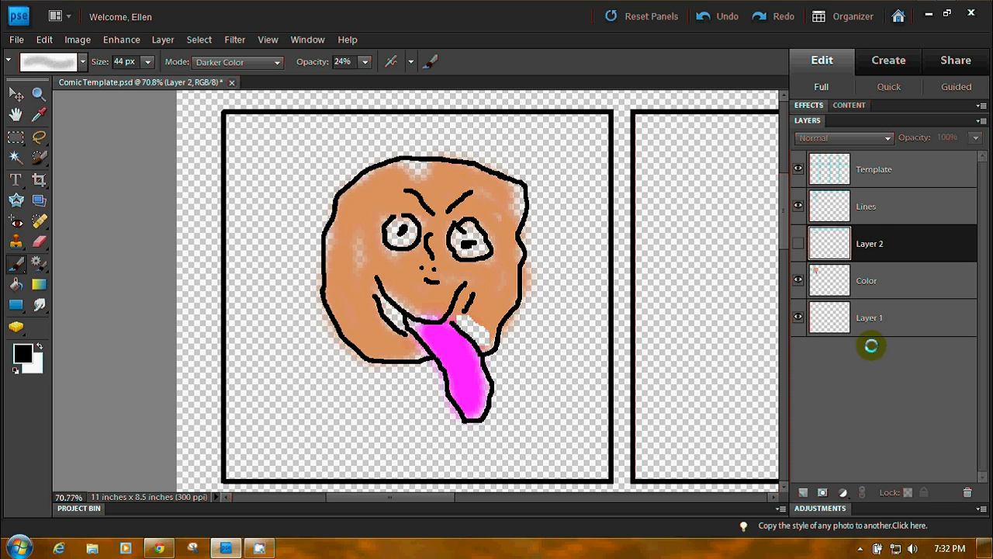